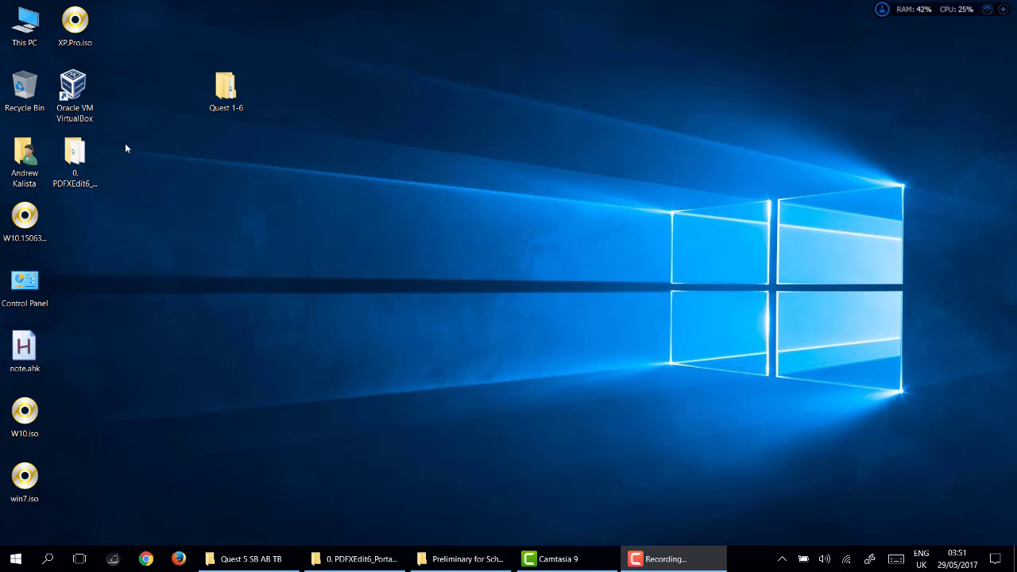
# Open the 0. PDFXEdit6_Portable desktop folder and select PDFXEdit.exe.
pyautogui.click(76, 170)
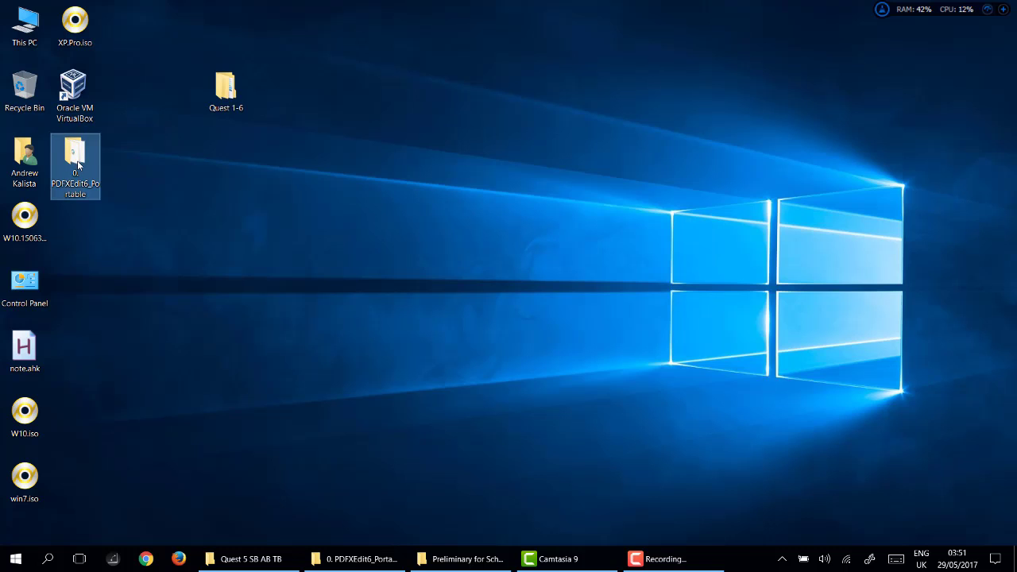
pyautogui.doubleClick(77, 164)
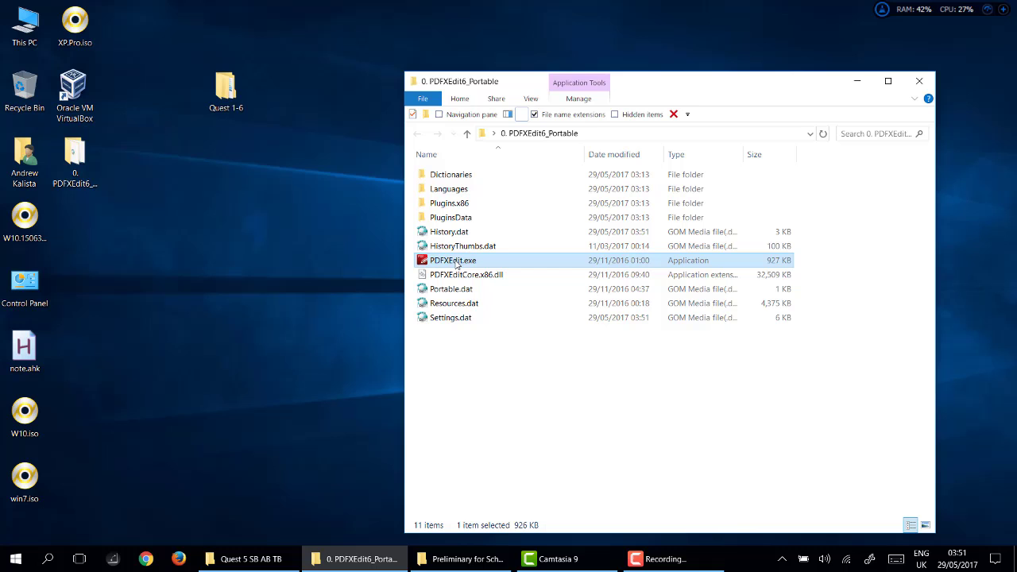
pyautogui.press('F2')
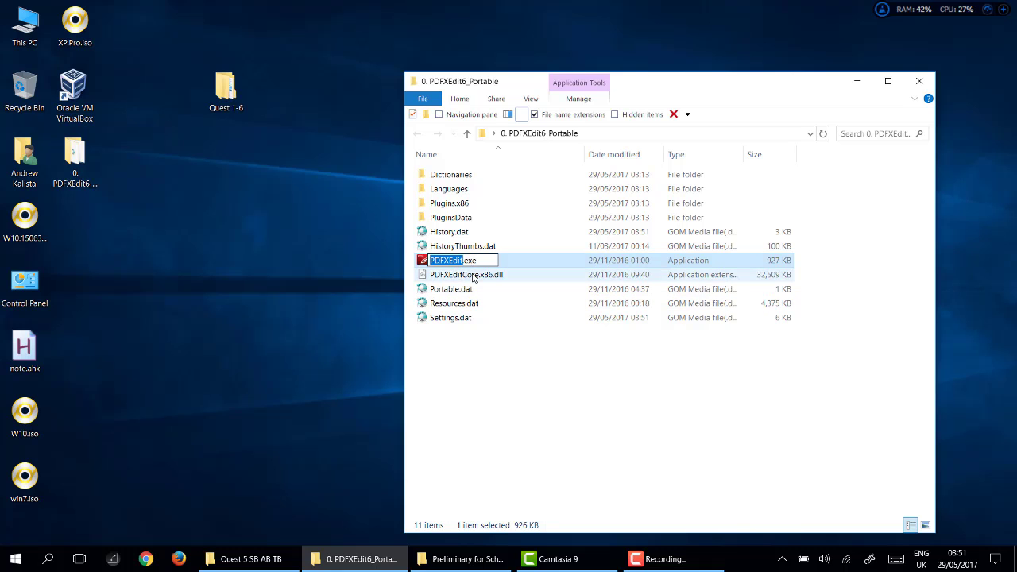
pyautogui.click(475, 274)
pyautogui.click(462, 261)
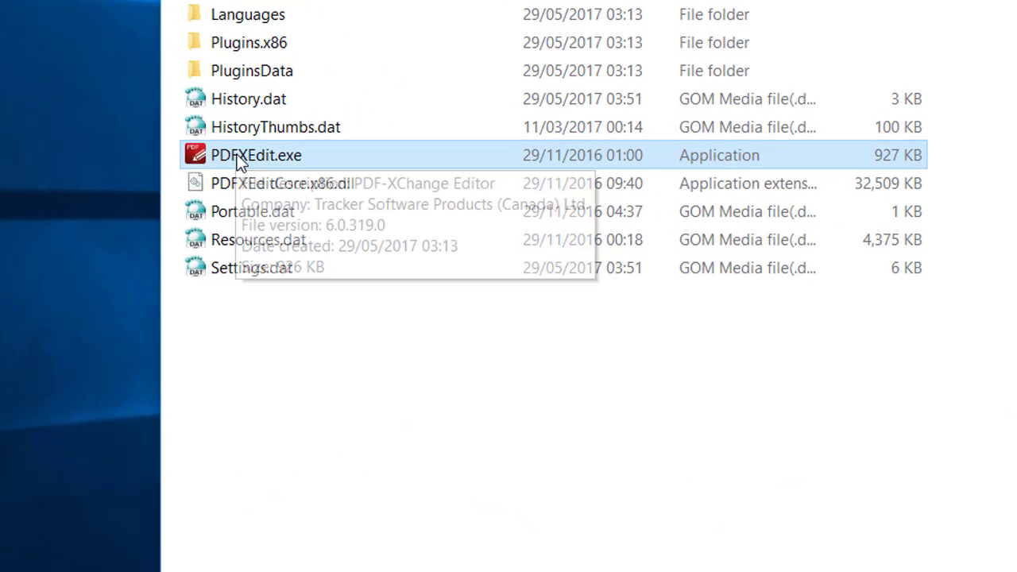
# Launch PDF-XChange Editor and drag in Quest 5 SB.pdf from the Quest 5 SB AB TB folder.
pyautogui.doubleClick(304, 156)
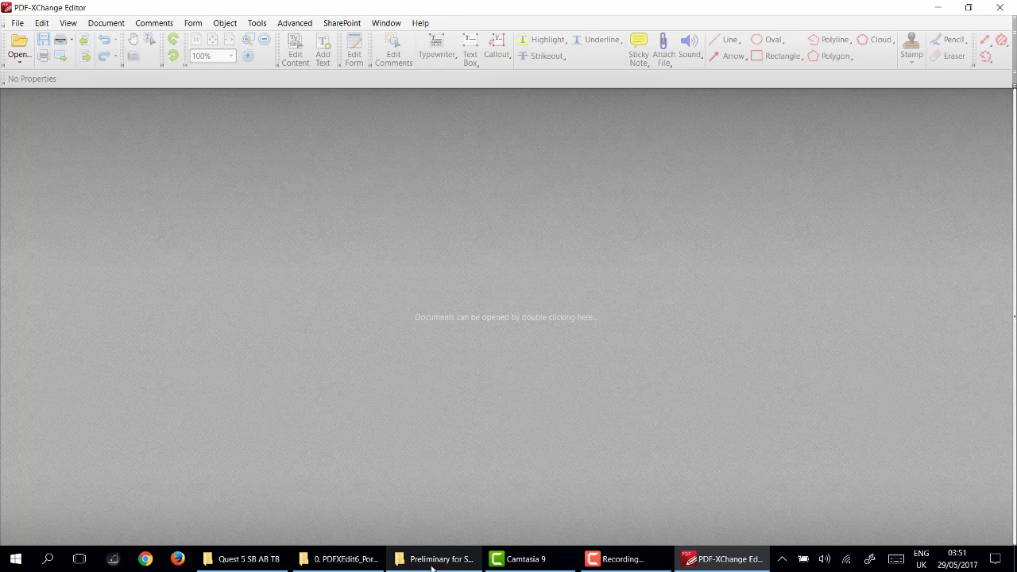
pyautogui.click(249, 558)
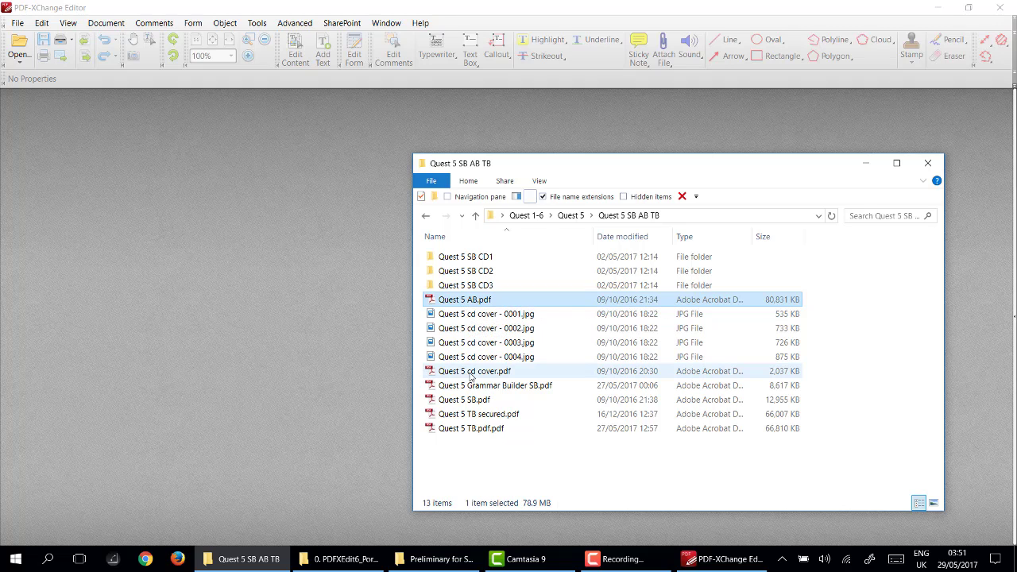
pyautogui.click(474, 401)
pyautogui.moveTo(474, 403); pyautogui.dragTo(337, 316)
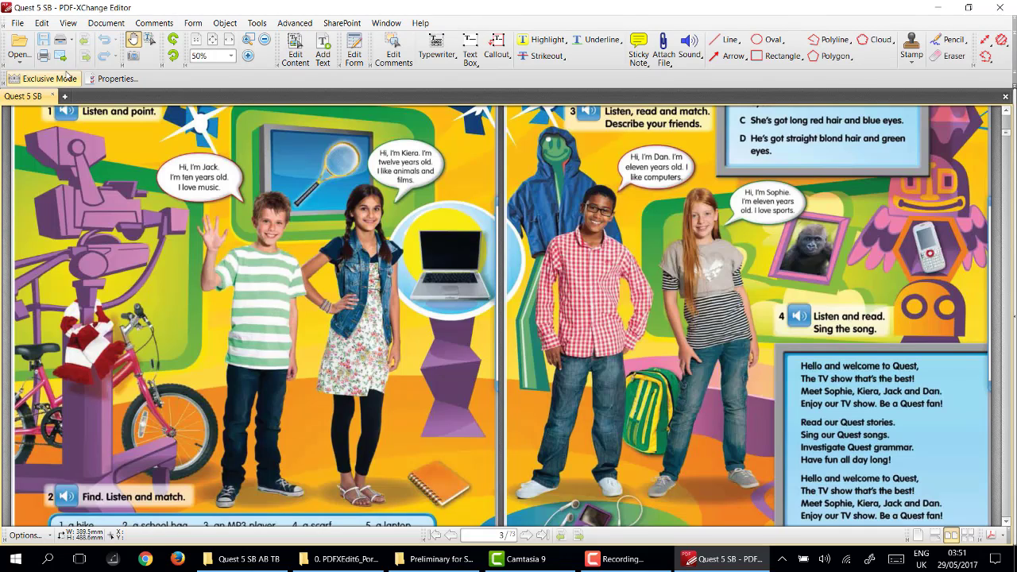
# Open Quest 5 AB.pdf in a second document tab.
pyautogui.click(19, 46)
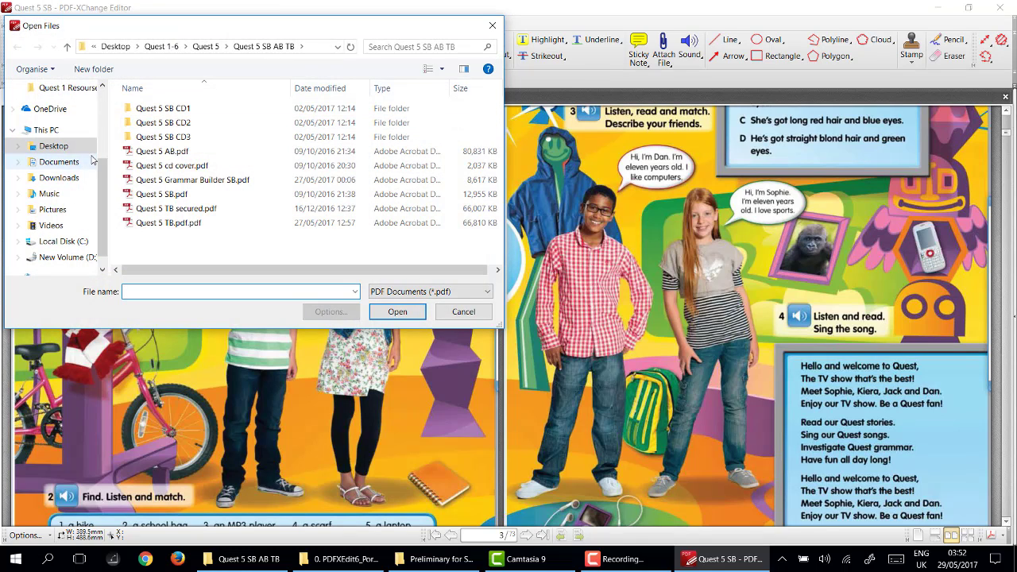
pyautogui.click(162, 152)
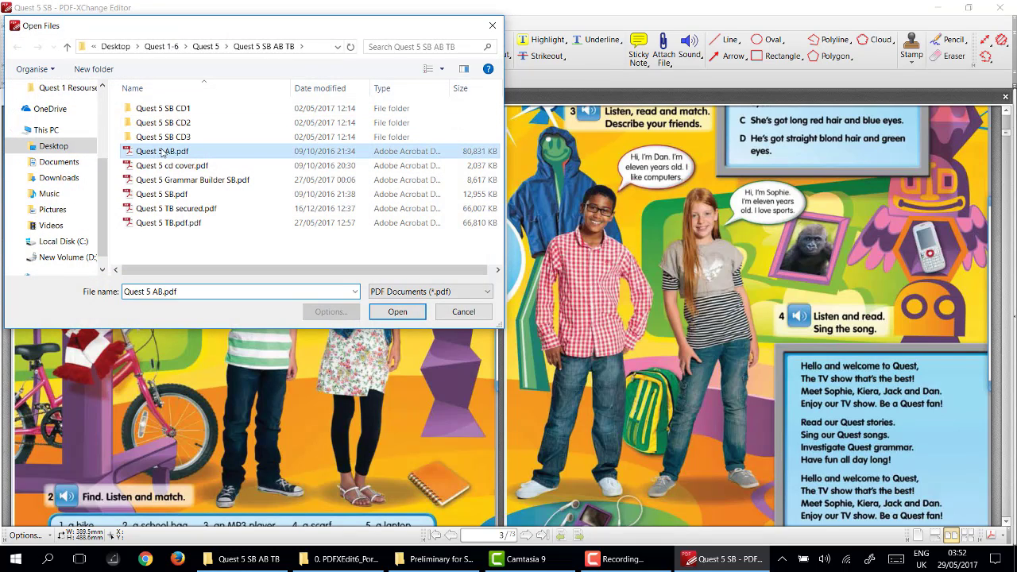
pyautogui.click(396, 312)
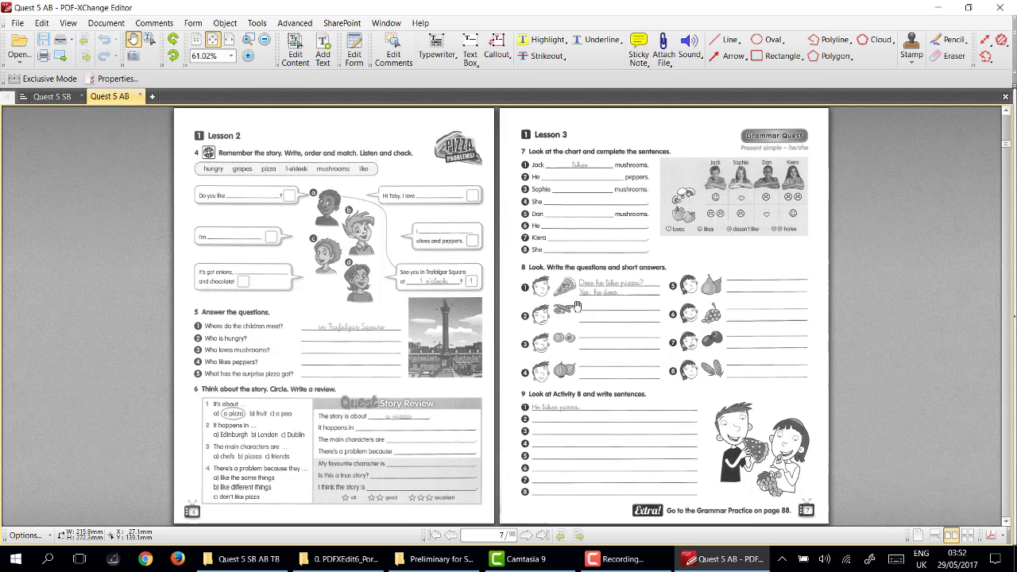
# Compare actual size, Fit Page and Fit Width zoom on the Quest 5 AB pages.
pyautogui.click(196, 40)
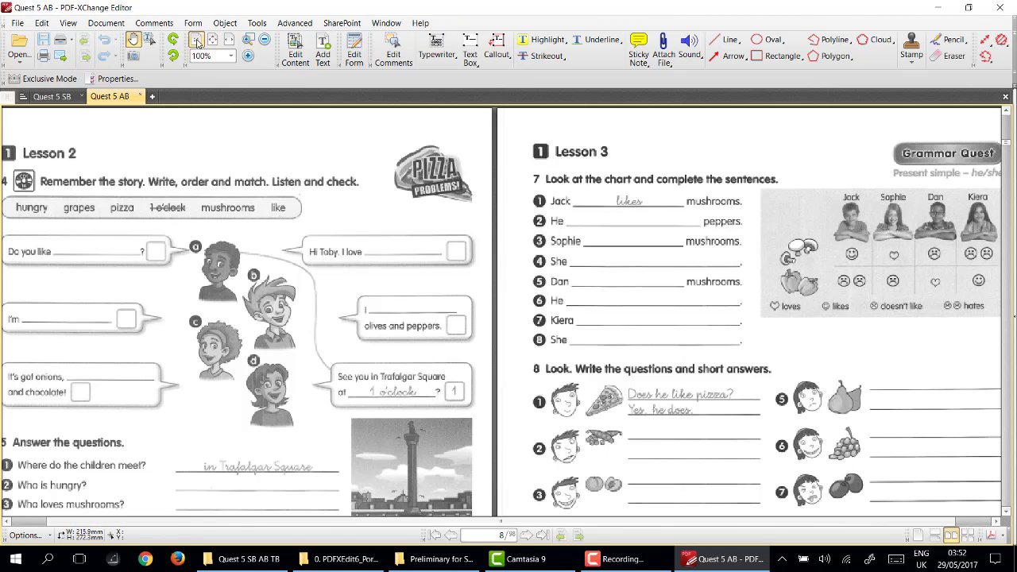
pyautogui.click(212, 40)
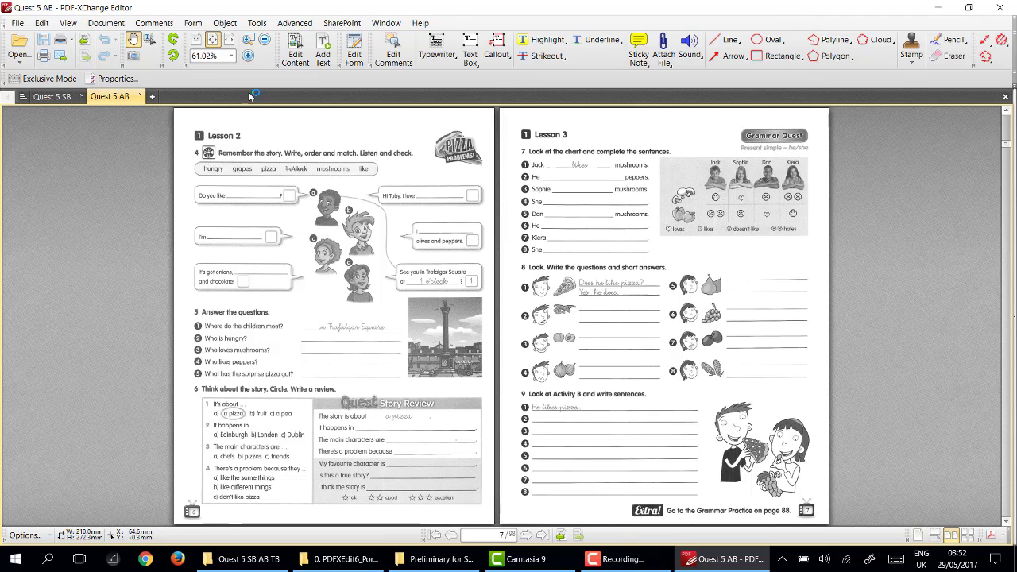
pyautogui.click(228, 41)
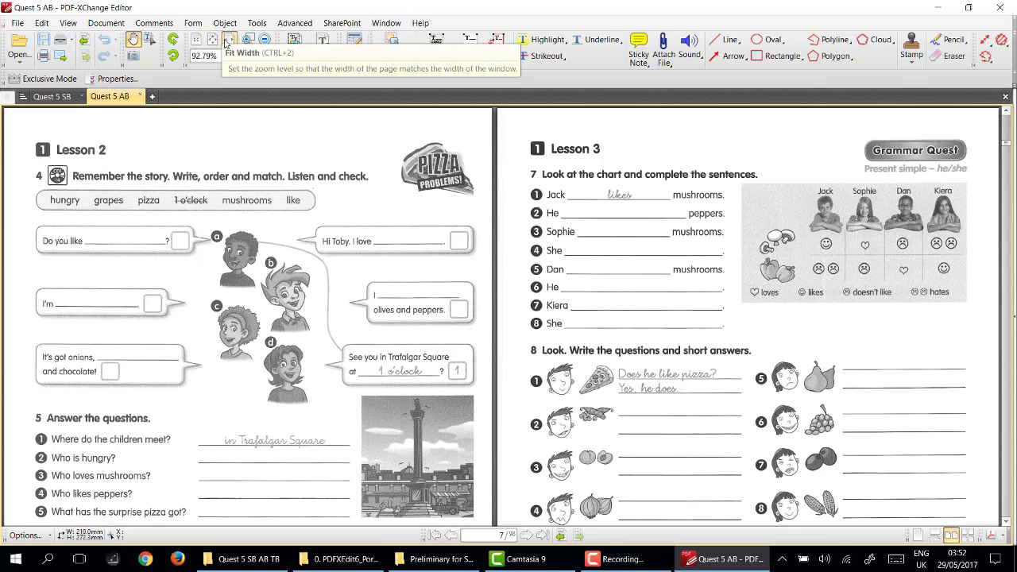
# Try the single-page, continuous and two-page layouts from the status bar.
pyautogui.click(919, 537)
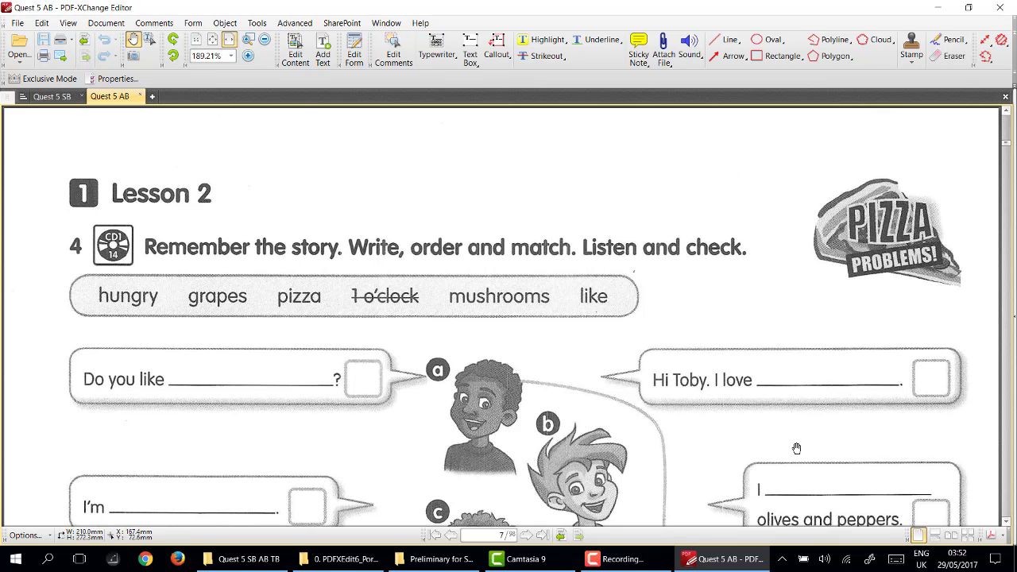
pyautogui.scroll(-1, 783, 430)
pyautogui.scroll(2, 783, 430)
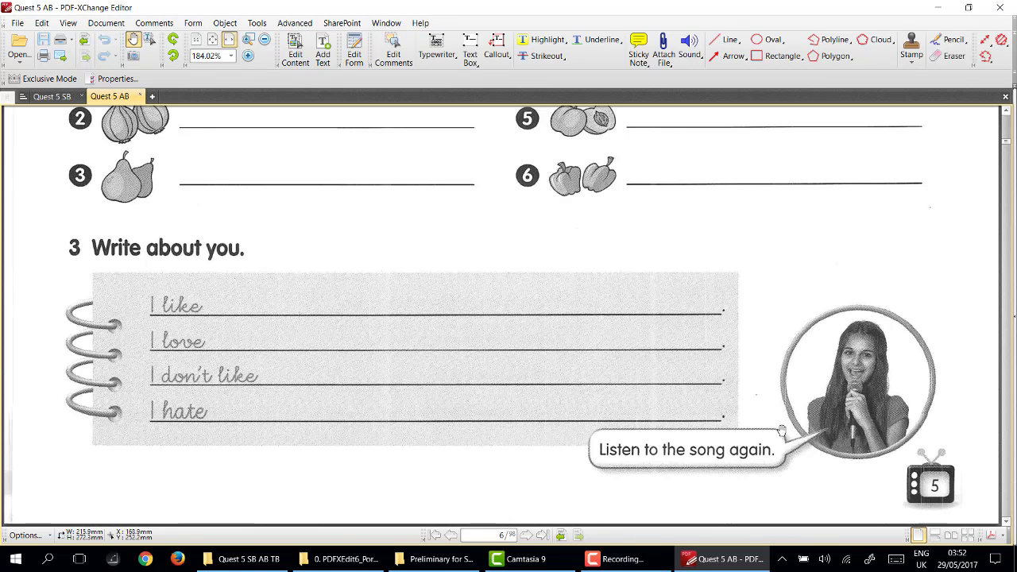
pyautogui.click(934, 536)
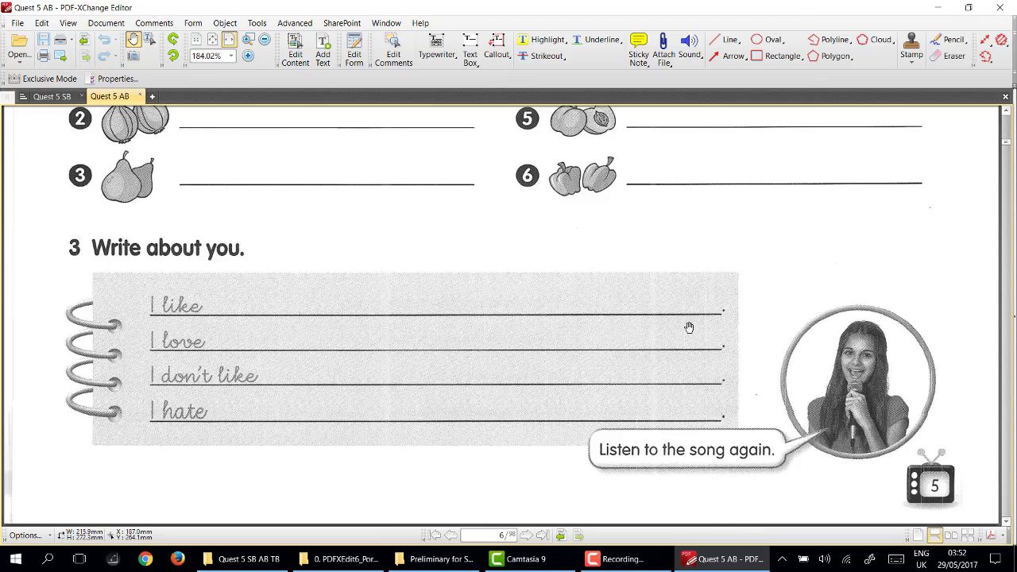
pyautogui.scroll(-5, 592, 344)
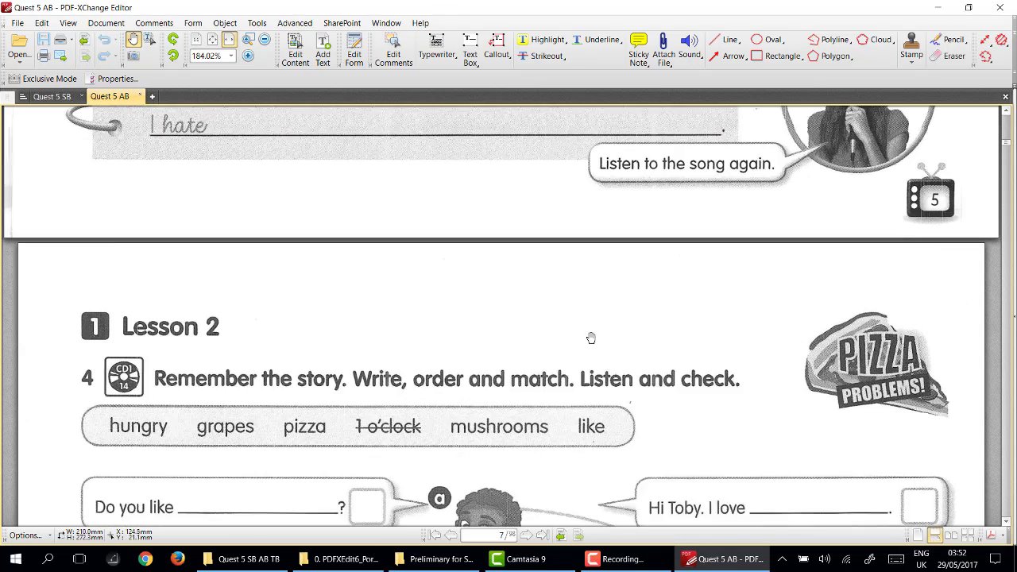
pyautogui.scroll(1, 445, 239)
pyautogui.scroll(-1, 444, 242)
pyautogui.click(951, 536)
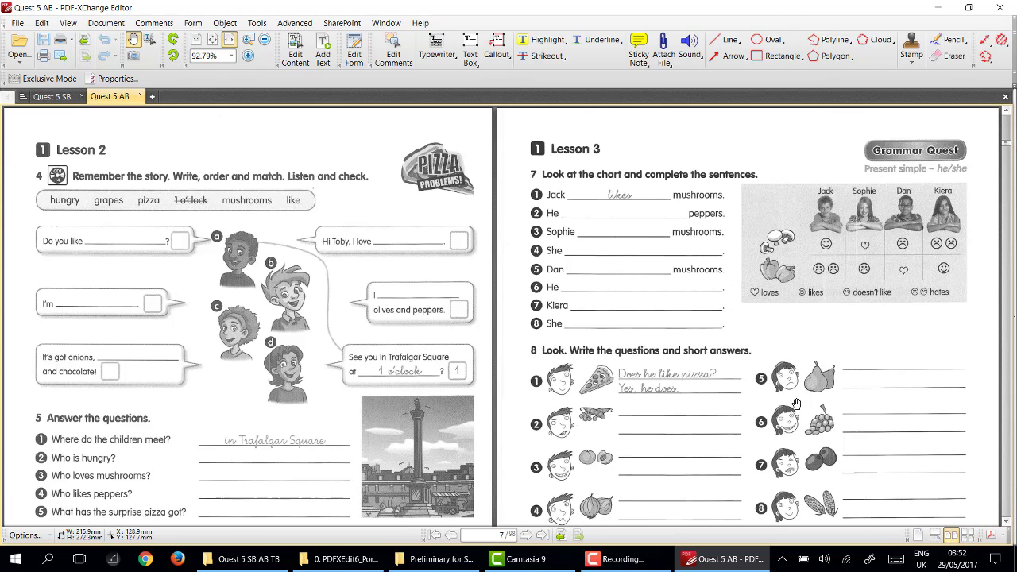
pyautogui.click(968, 536)
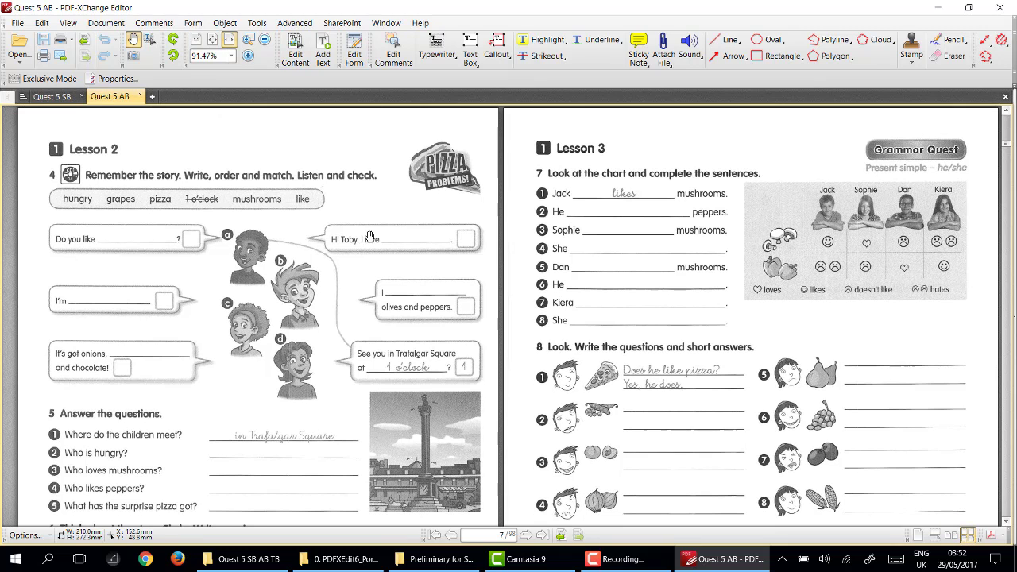
# Switch to the Quest 5 SB tab and fit its spread to the window width.
pyautogui.click(62, 97)
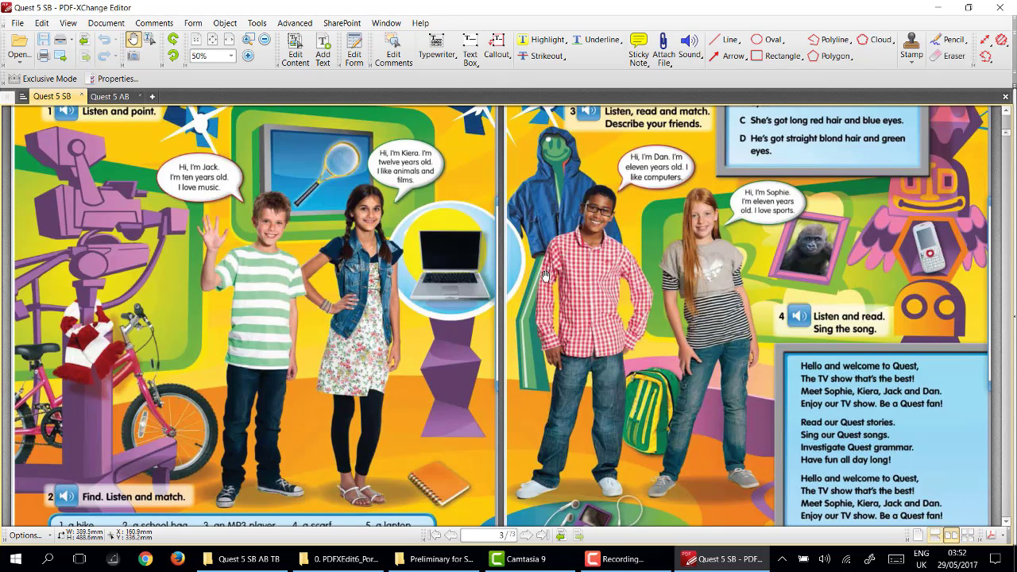
pyautogui.click(213, 40)
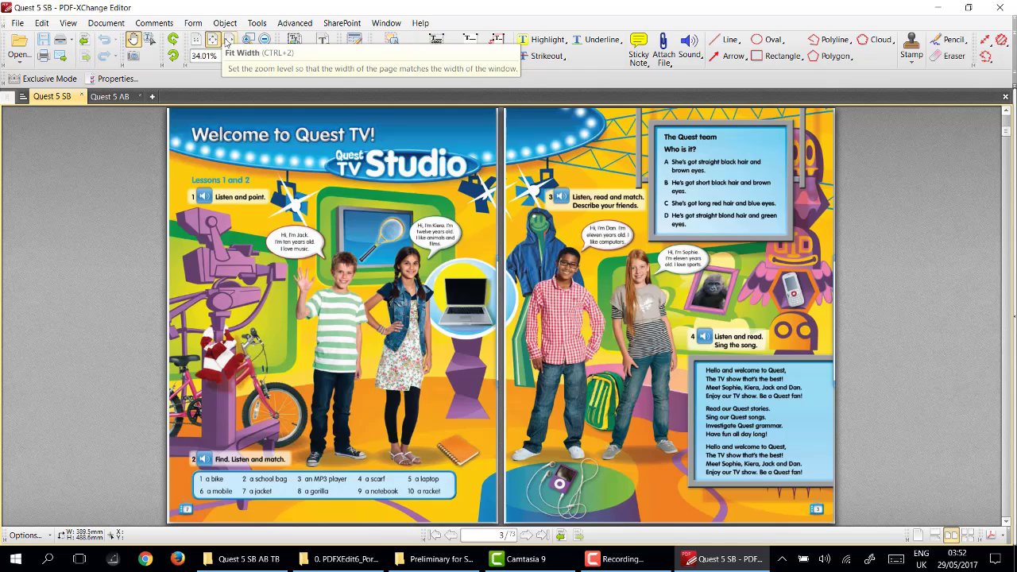
pyautogui.click(228, 42)
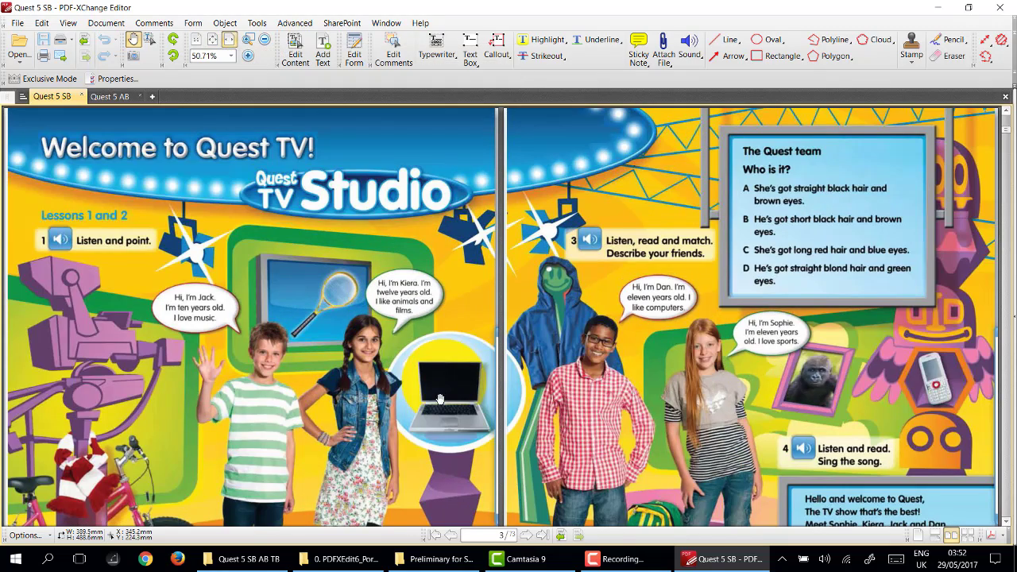
# Zoom in on the 'Hello and welcome to Quest' song lyrics on page 4.
pyautogui.moveTo(435, 402); pyautogui.dragTo(430, 197)
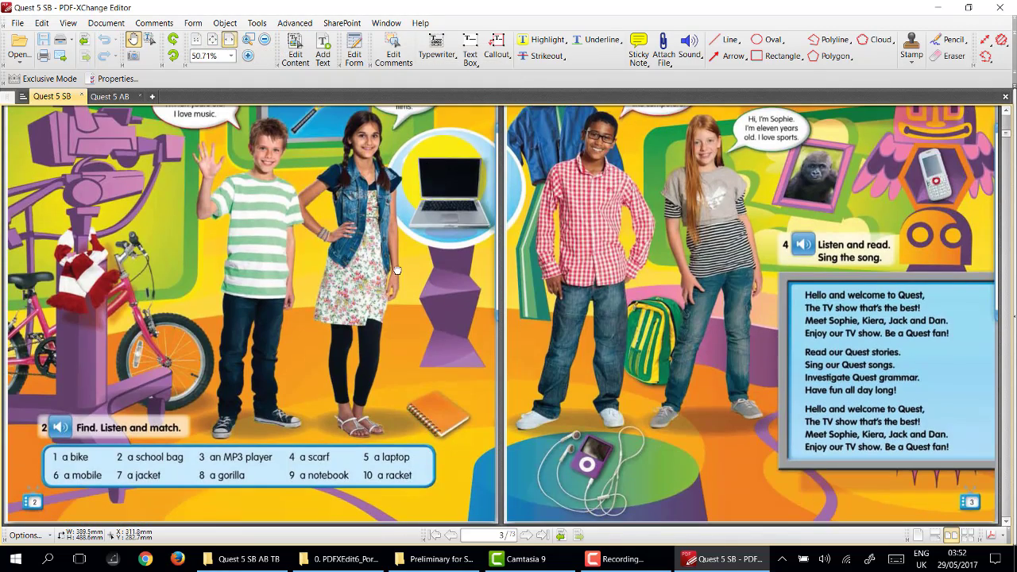
pyautogui.scroll(1, 401, 274)
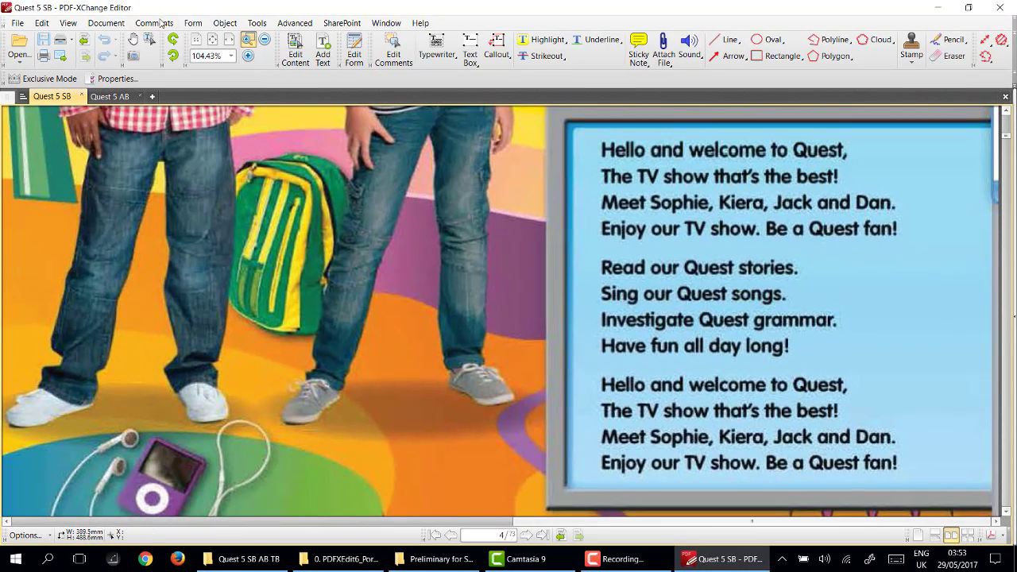
pyautogui.click(134, 40)
pyautogui.moveTo(553, 197)
pyautogui.mouseDown()
pyautogui.moveTo(557, 204)
pyautogui.moveTo(552, 197)
pyautogui.mouseUp()
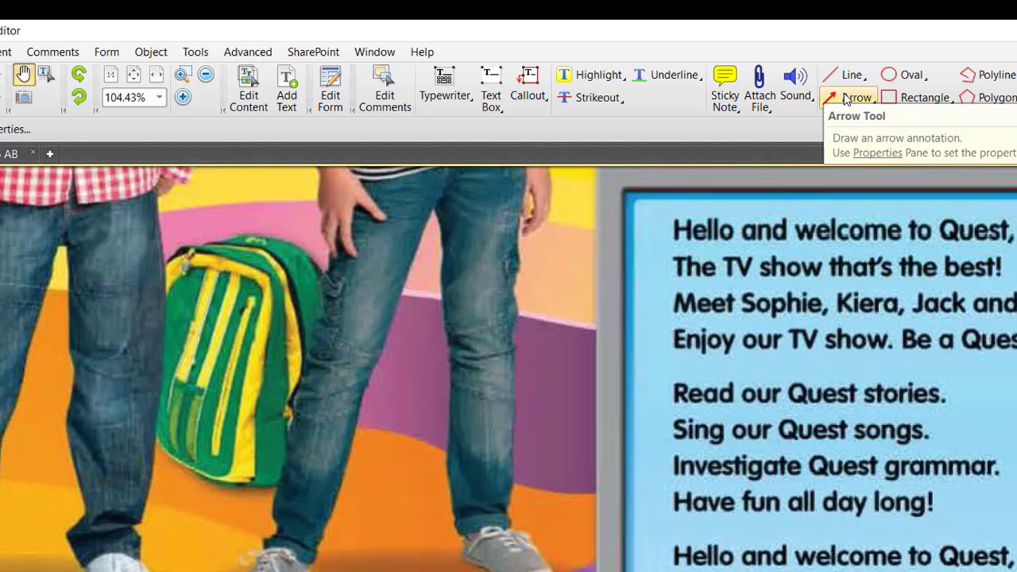
# Draw red arrows at four song lines, including 'Read our Quest stories' and 'Have fun all day long!'.
pyautogui.click(846, 97)
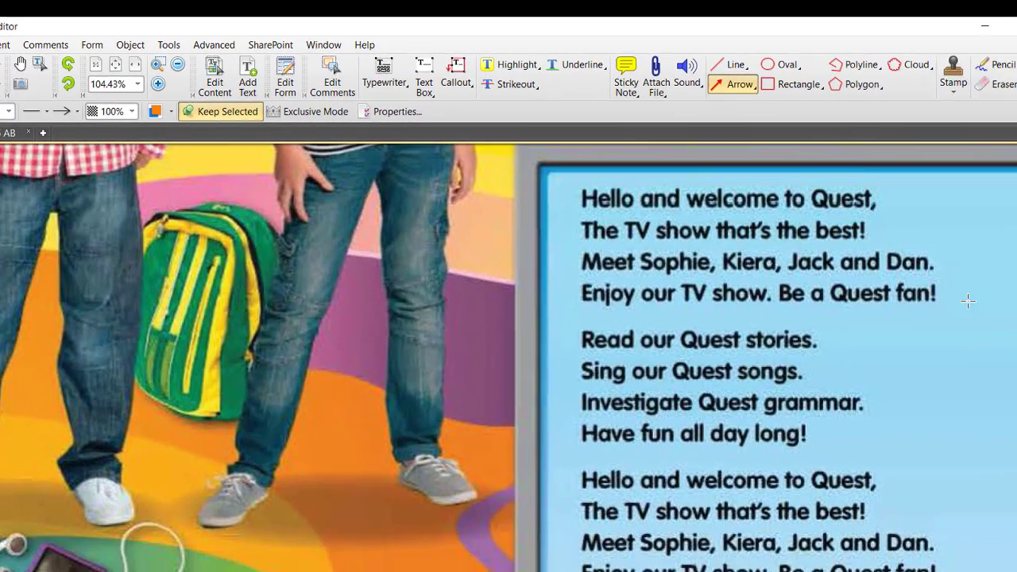
pyautogui.moveTo(973, 303); pyautogui.dragTo(871, 358)
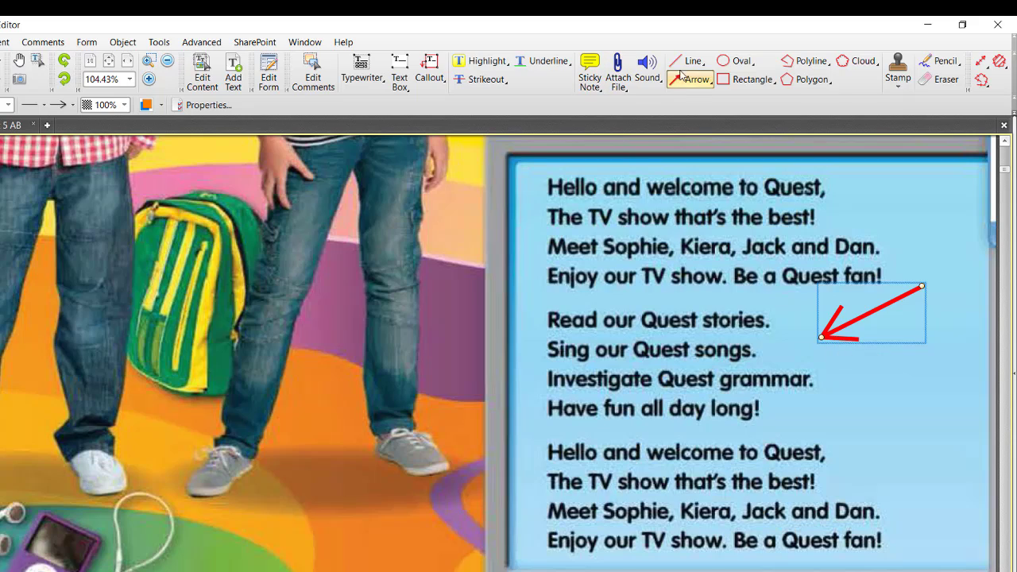
pyautogui.click(689, 80)
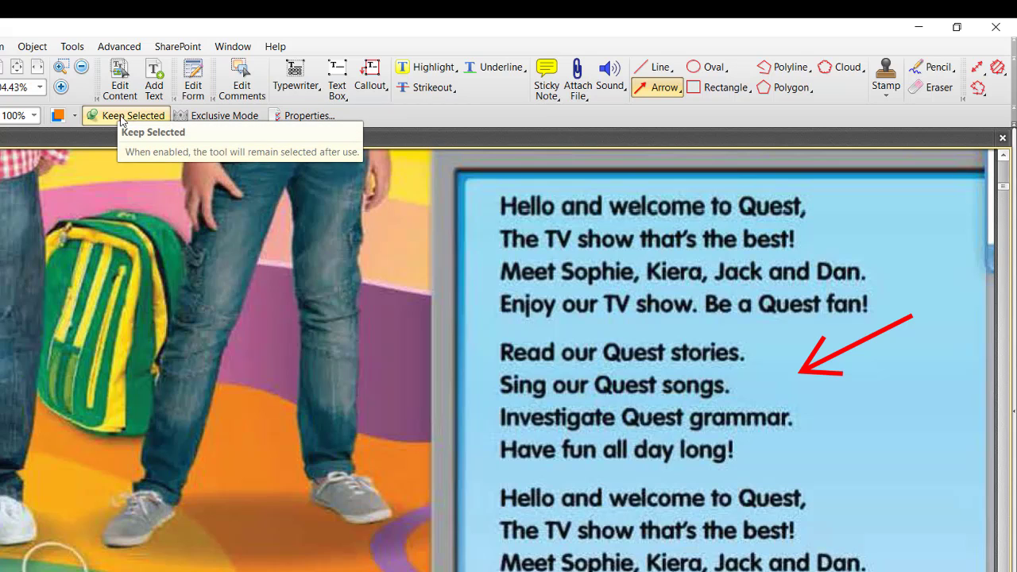
pyautogui.moveTo(919, 402); pyautogui.dragTo(824, 427)
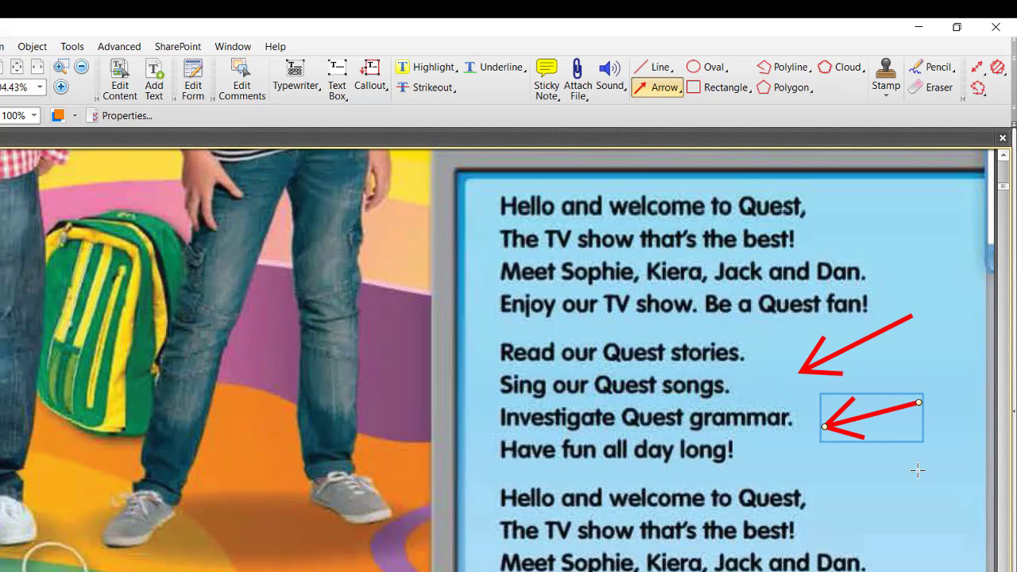
pyautogui.moveTo(917, 471); pyautogui.dragTo(795, 458)
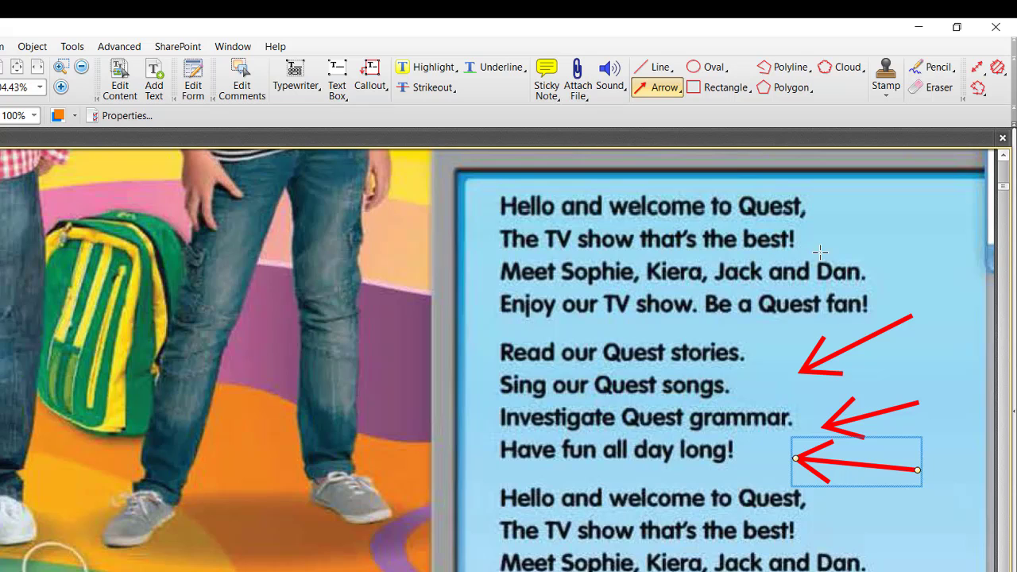
pyautogui.moveTo(907, 214); pyautogui.dragTo(805, 240)
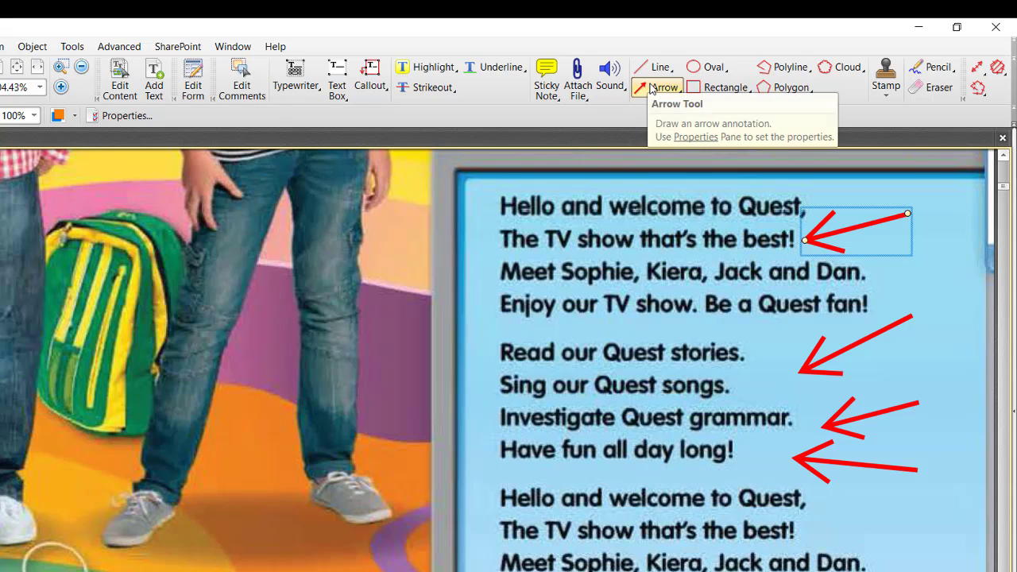
pyautogui.click(651, 88)
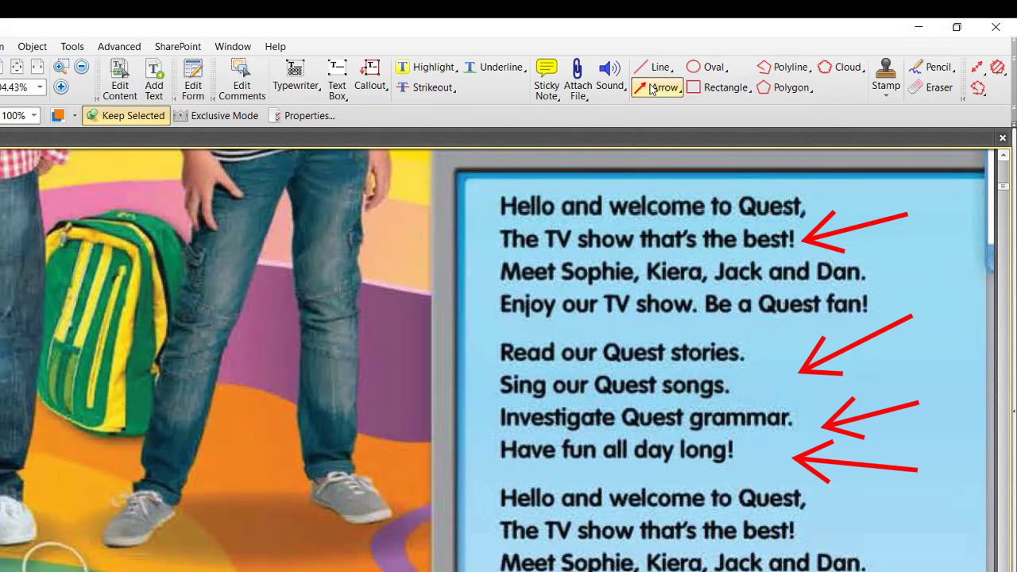
# Set the arrow width to 2 pt and draw three thin arrows near 'Read our Quest stories'.
pyautogui.click(301, 117)
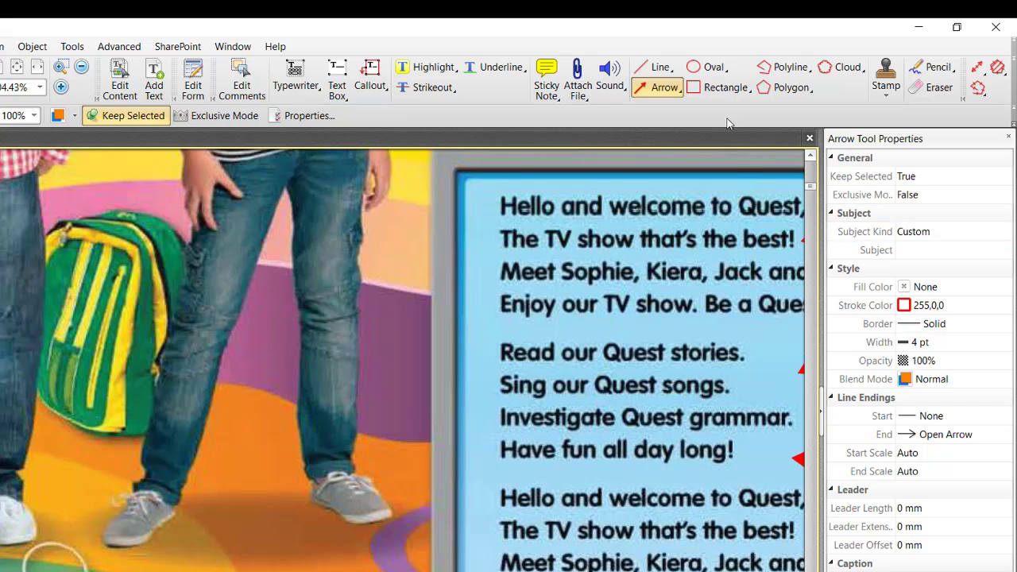
pyautogui.click(920, 342)
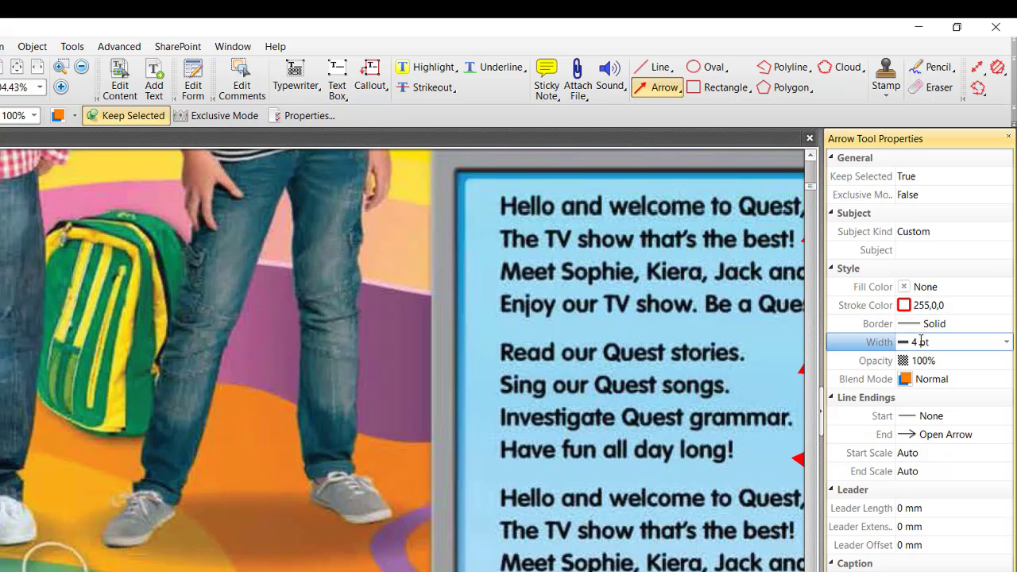
pyautogui.click(1007, 342)
pyautogui.click(926, 413)
pyautogui.moveTo(714, 327); pyautogui.dragTo(627, 327)
pyautogui.moveTo(756, 332); pyautogui.dragTo(731, 387)
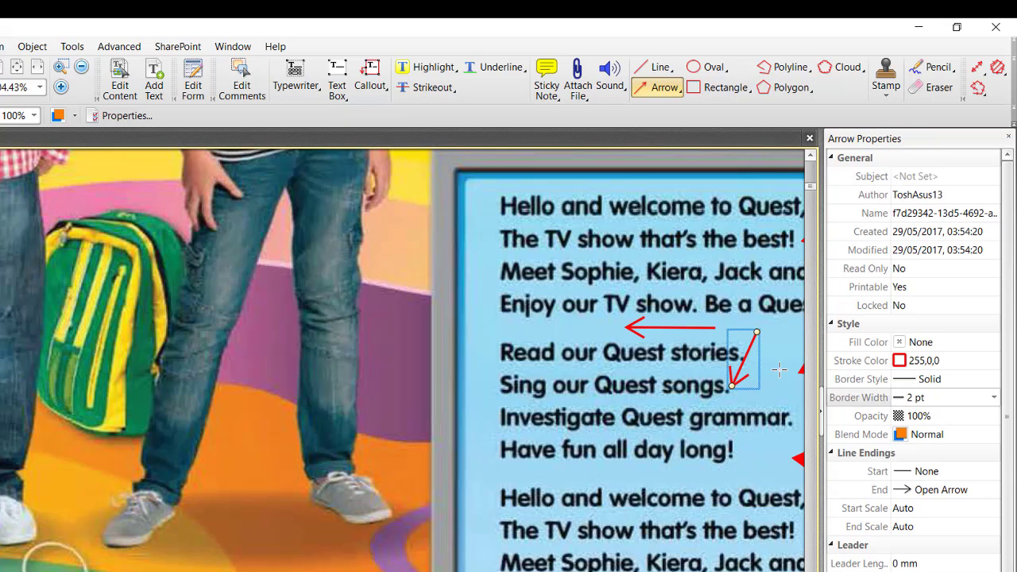
pyautogui.moveTo(575, 331); pyautogui.dragTo(494, 331)
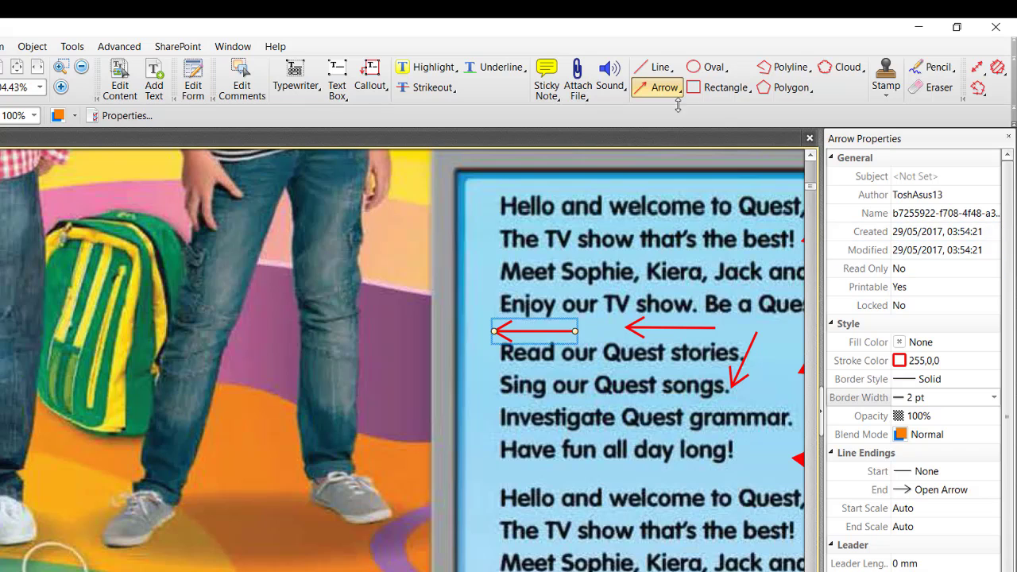
# Switch the arrow subject kind to Default and draw an arrow above 'welcome'.
pyautogui.click(647, 89)
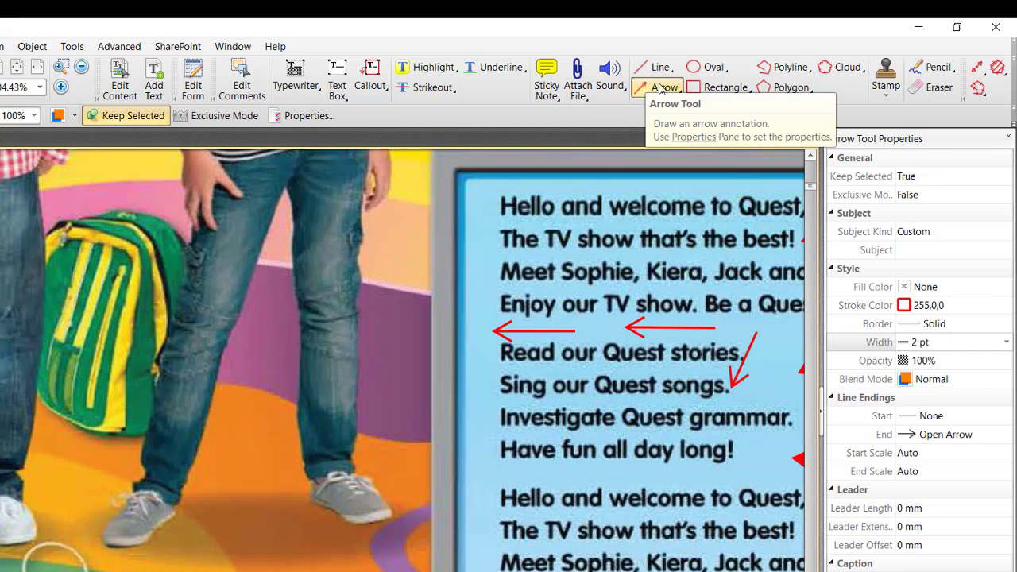
pyautogui.click(914, 232)
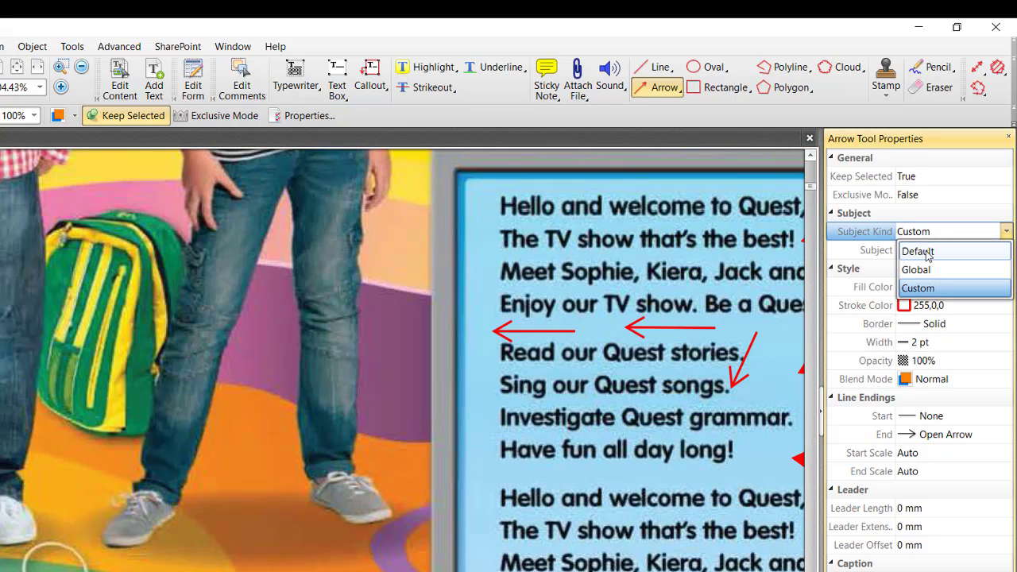
pyautogui.click(927, 253)
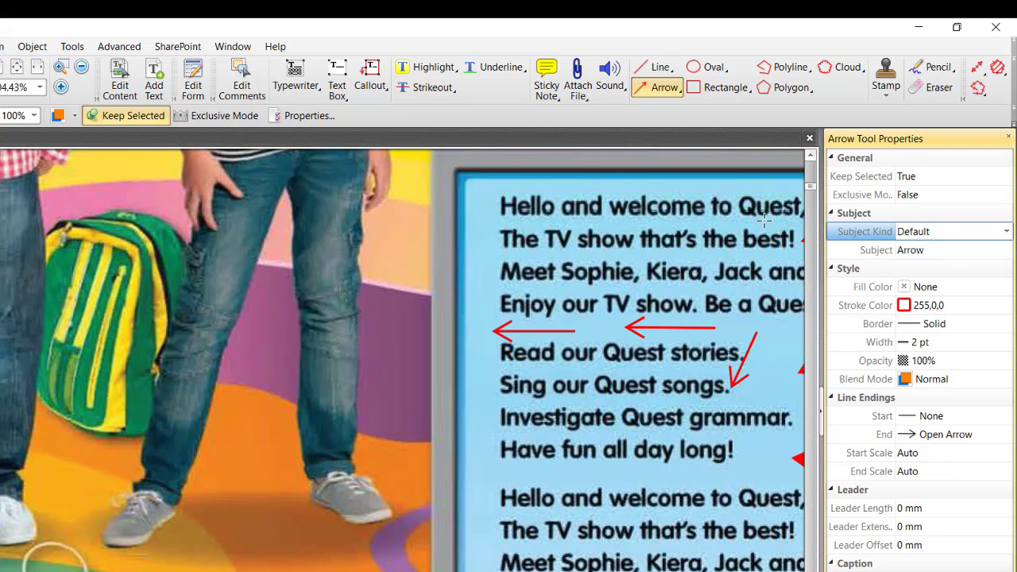
pyautogui.moveTo(689, 186); pyautogui.dragTo(593, 192)
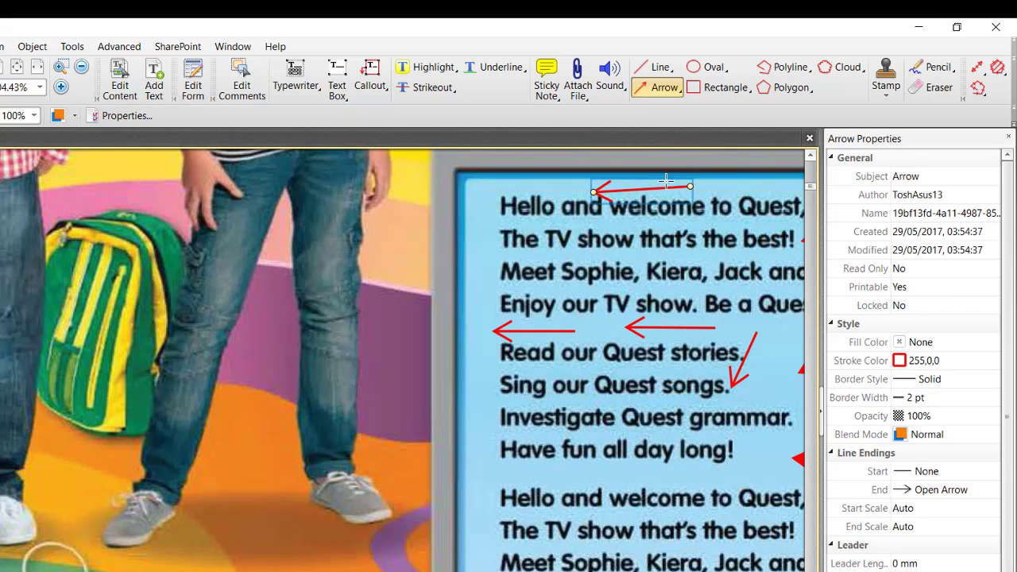
# Set the arrow subject kind back to Custom and add arrows near 'Quest' and 'Jack'.
pyautogui.click(655, 89)
pyautogui.click(934, 232)
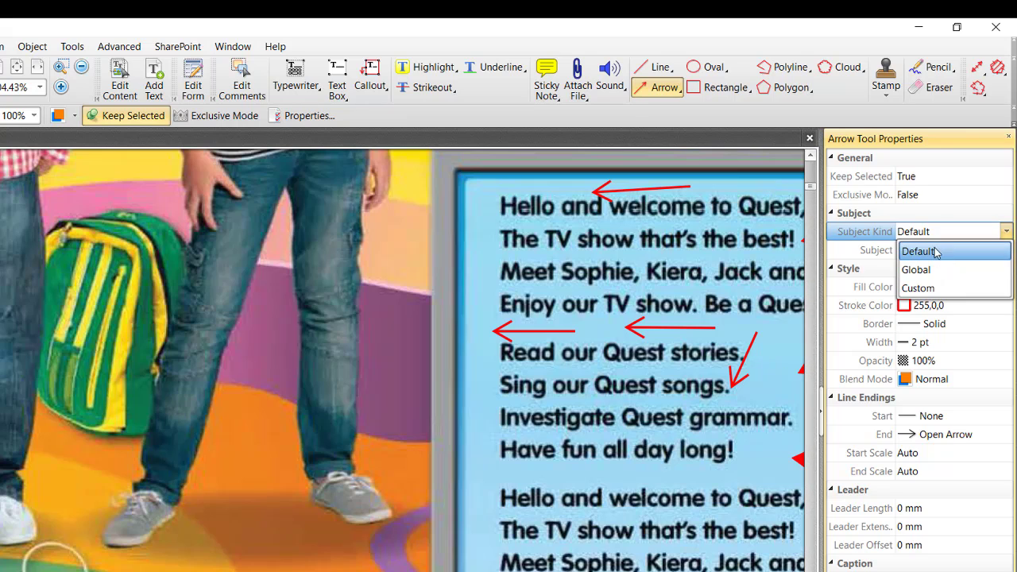
pyautogui.click(931, 251)
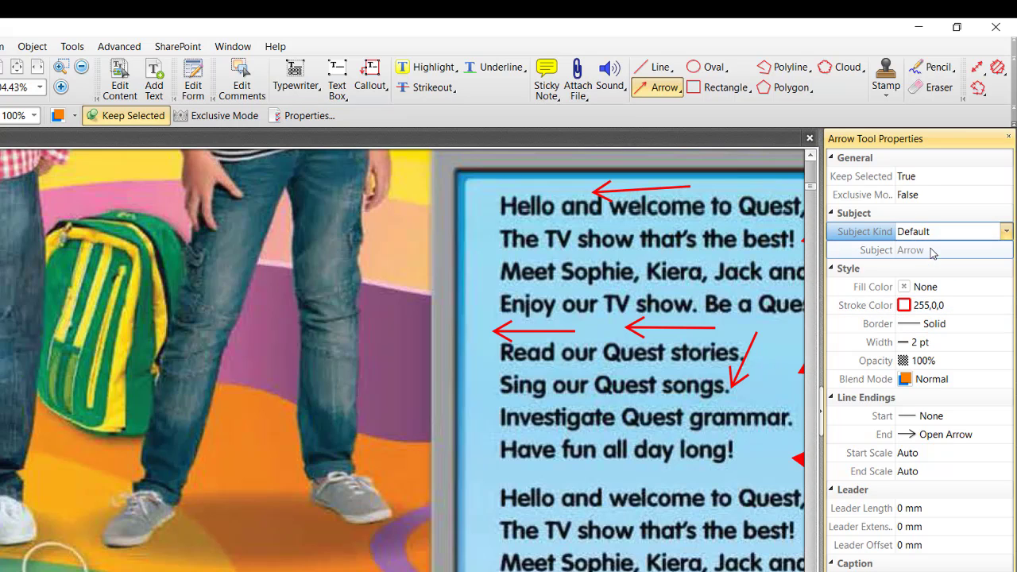
pyautogui.click(935, 237)
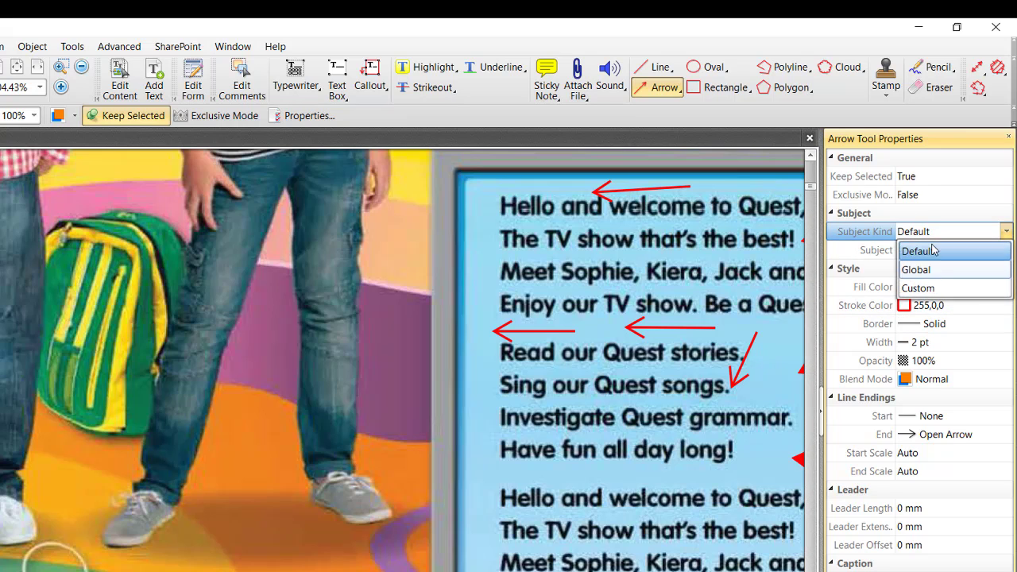
pyautogui.click(931, 290)
pyautogui.moveTo(736, 188); pyautogui.dragTo(703, 223)
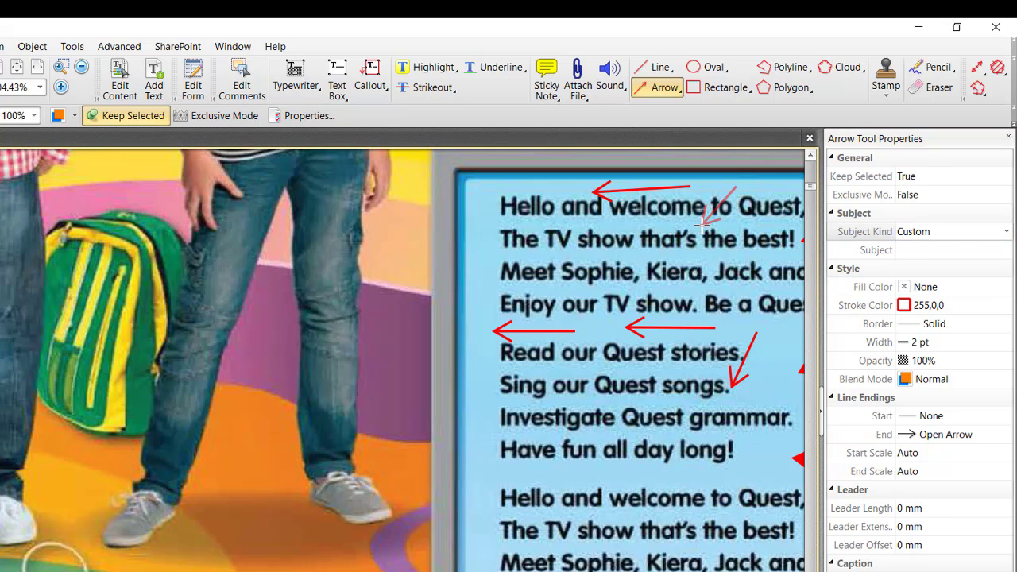
pyautogui.moveTo(769, 261); pyautogui.dragTo(746, 279)
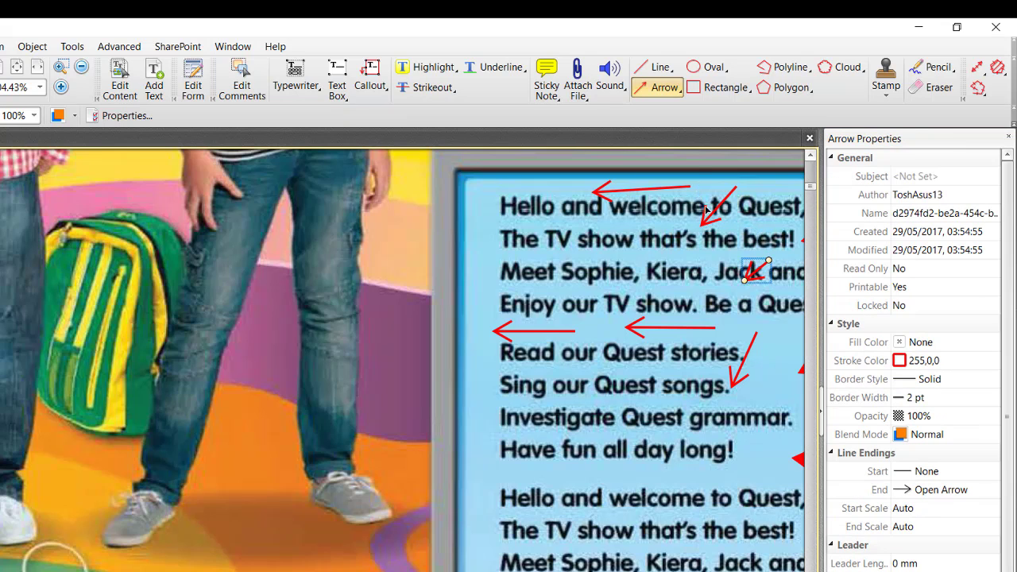
# Circle 'The TV' with a thin red oval.
pyautogui.click(704, 70)
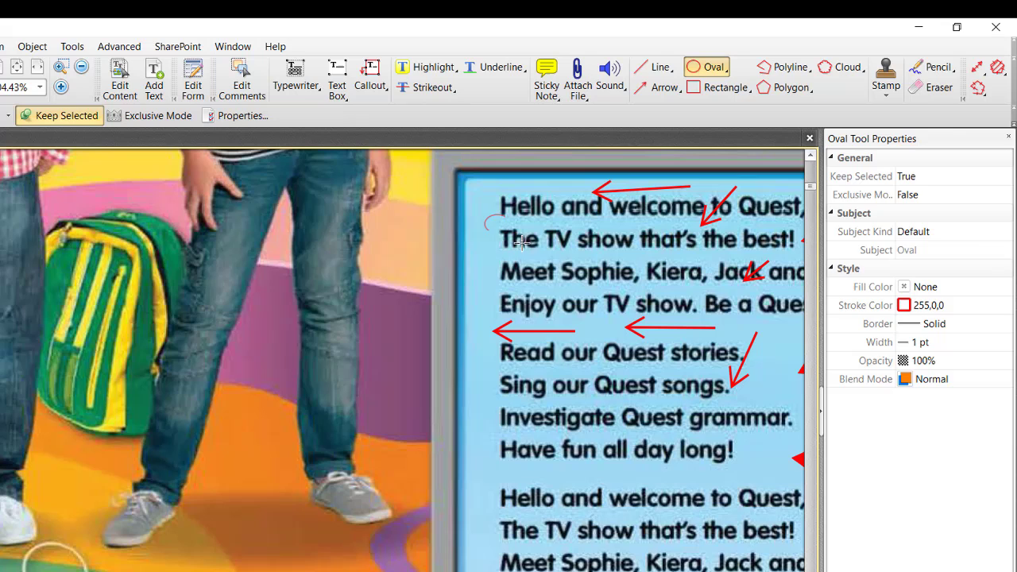
pyautogui.moveTo(485, 213); pyautogui.dragTo(565, 270)
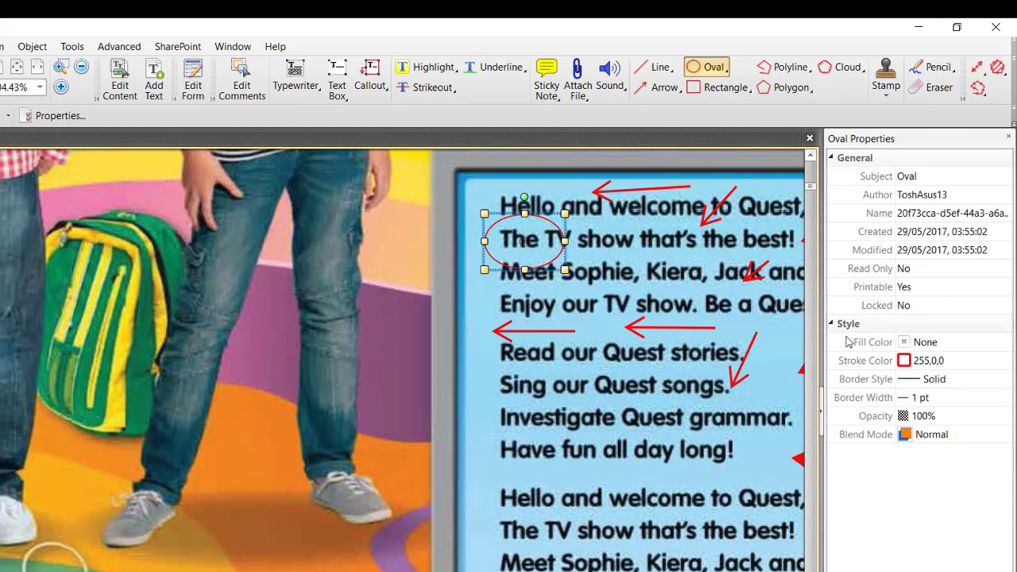
pyautogui.click(703, 70)
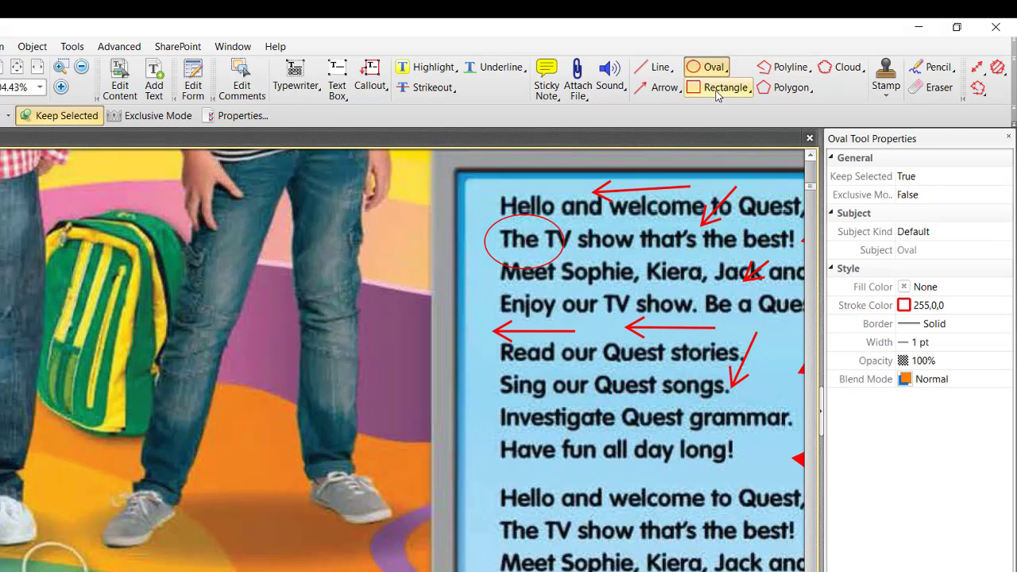
# Give new ovals a solid 3 pt border and the Custom subject kind.
pyautogui.click(930, 326)
pyautogui.click(935, 326)
pyautogui.click(934, 323)
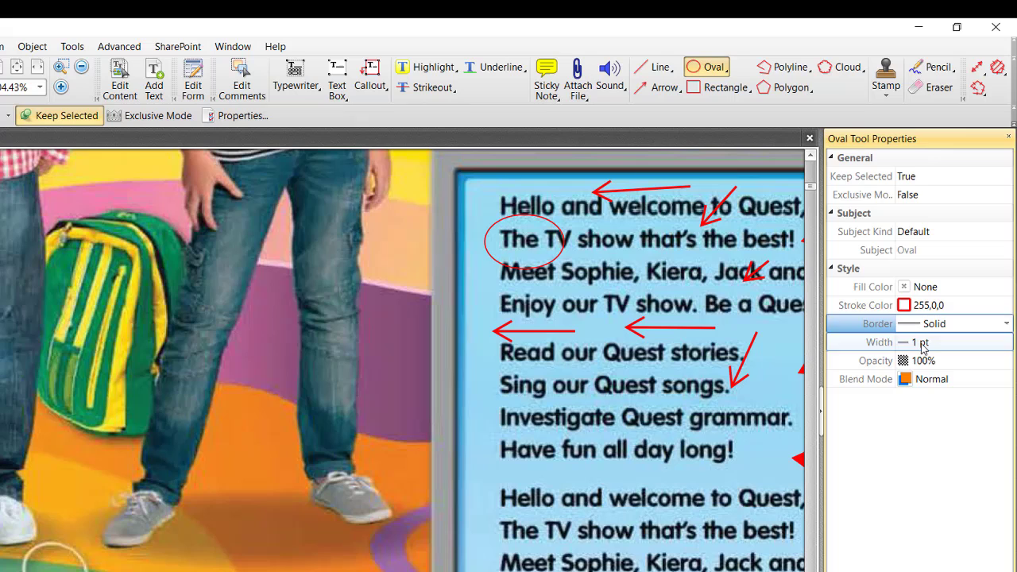
pyautogui.click(922, 346)
pyautogui.click(1006, 343)
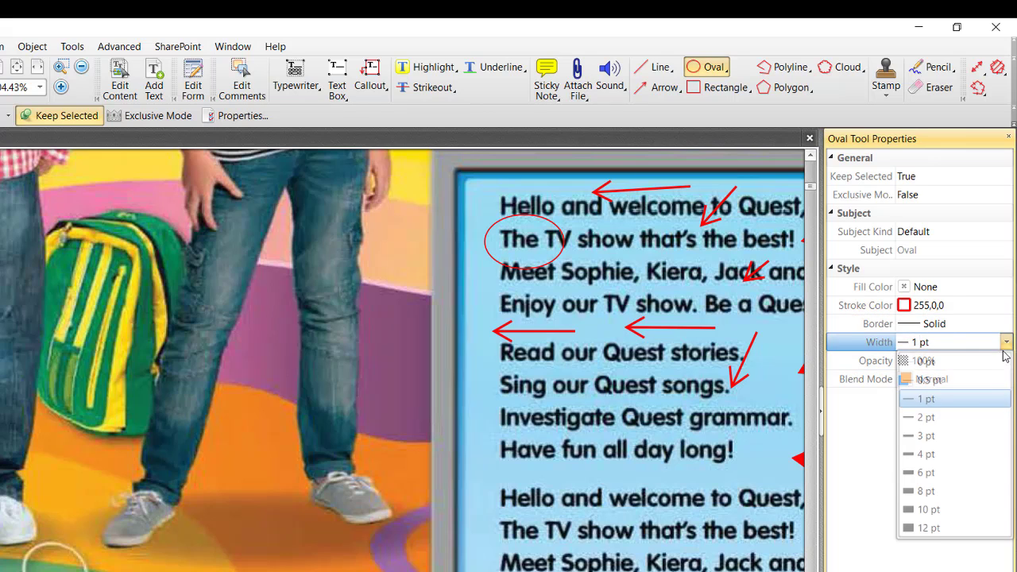
pyautogui.click(925, 435)
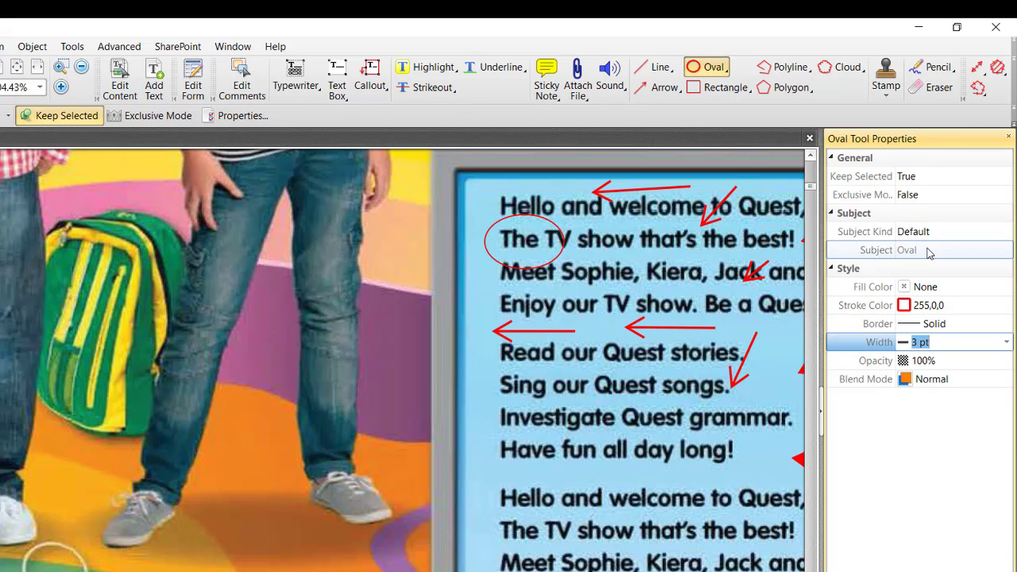
pyautogui.click(916, 232)
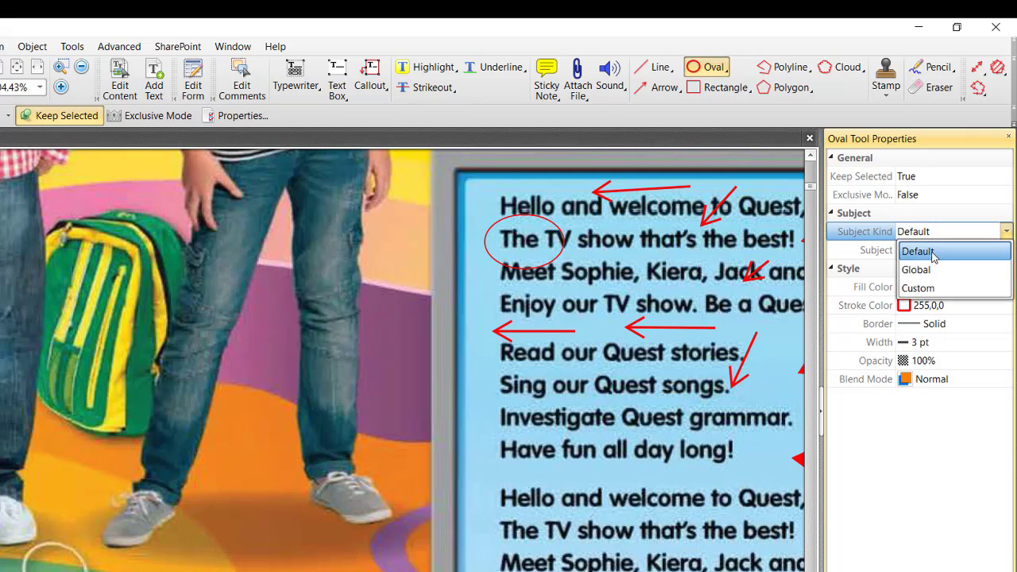
pyautogui.click(920, 288)
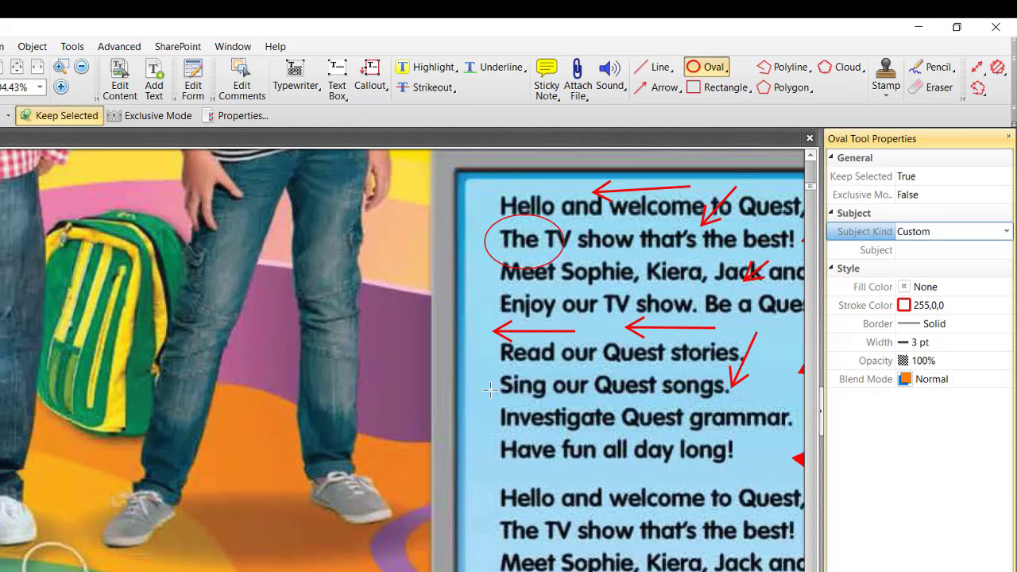
# Circle 'Sing' and the lower 'Hello' with 3 pt ovals.
pyautogui.moveTo(492, 364); pyautogui.dragTo(562, 408)
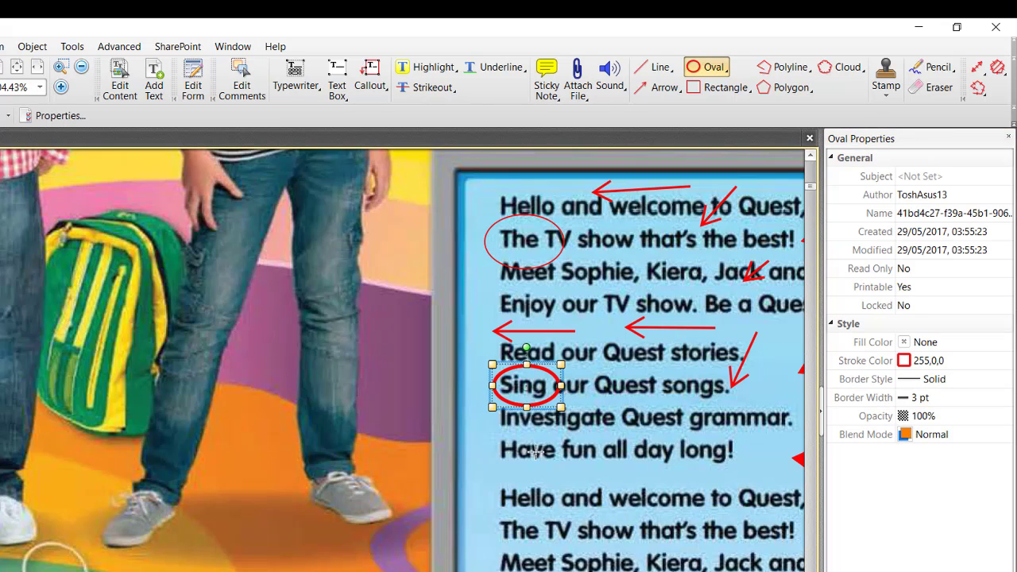
pyautogui.moveTo(483, 478); pyautogui.dragTo(566, 522)
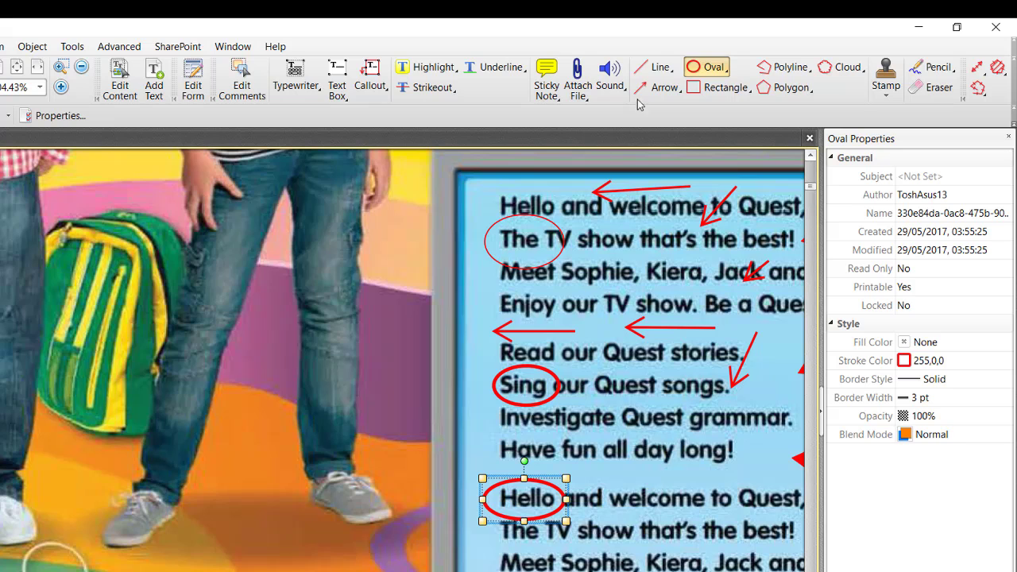
pyautogui.click(709, 69)
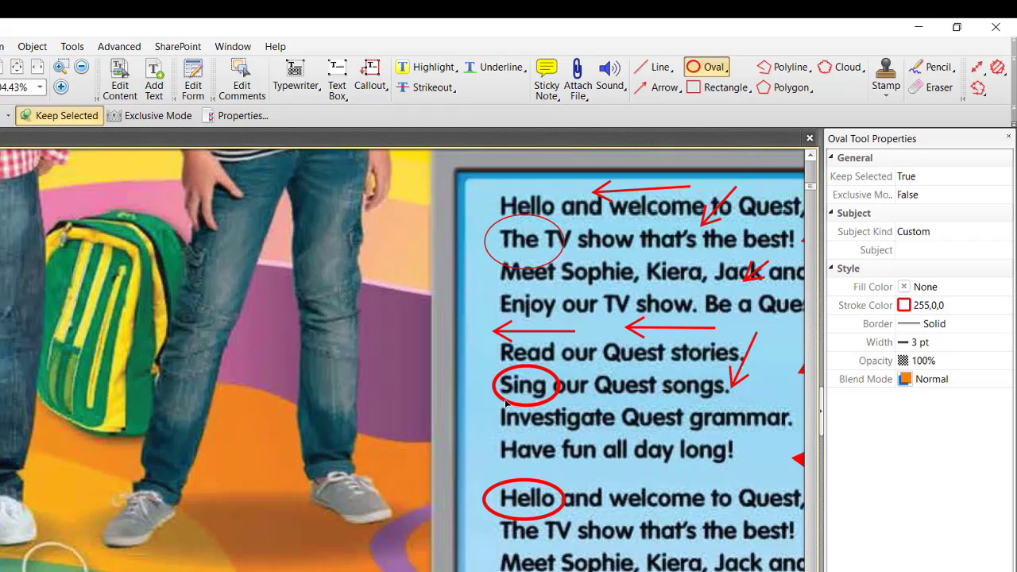
# Undo all the arrows and ovals on the song page with Ctrl+Z.
pyautogui.scroll(-1, 466, 409)
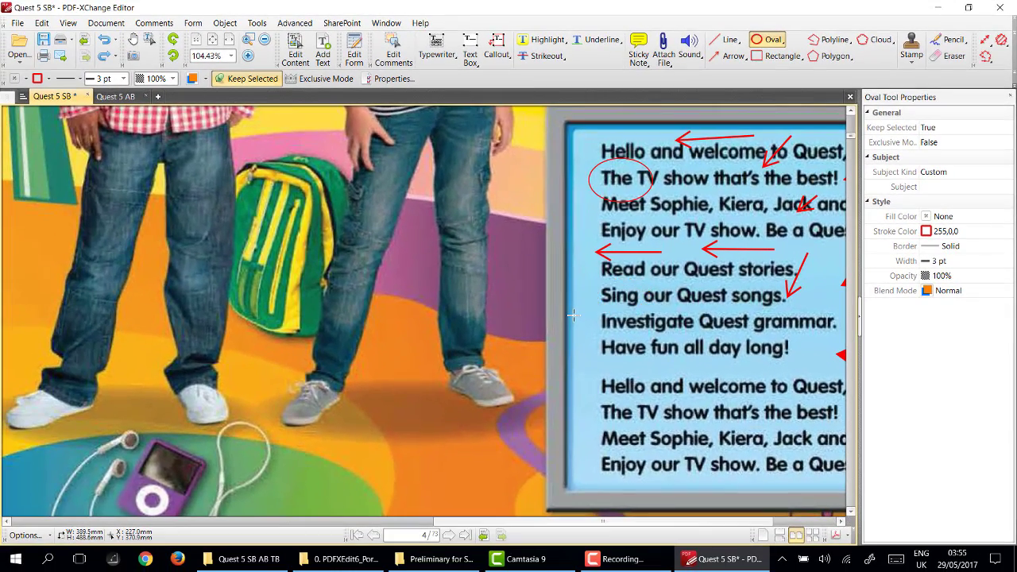
pyautogui.hotkey('ctrl', 'z')
pyautogui.hotkey('ctrl', 'z')
pyautogui.hotkey('ctrl', 'z')
pyautogui.hotkey('ctrl', 'z')
pyautogui.hotkey('ctrl', 'z')
pyautogui.hotkey('ctrl', 'z')
pyautogui.hotkey('ctrl', 'z')
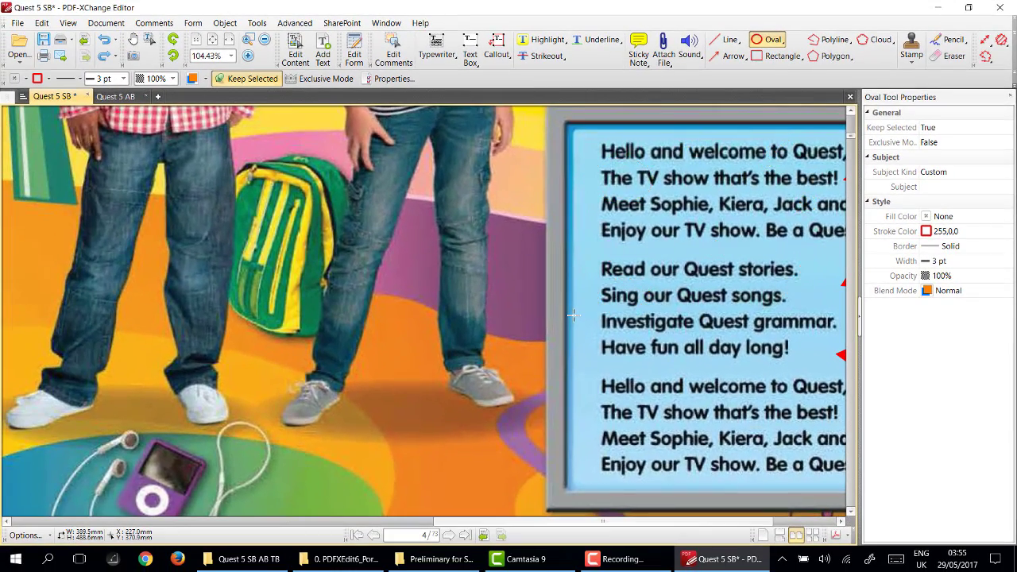
pyautogui.click(859, 319)
pyautogui.hotkey('ctrl', 'z')
pyautogui.hotkey('ctrl', 'z')
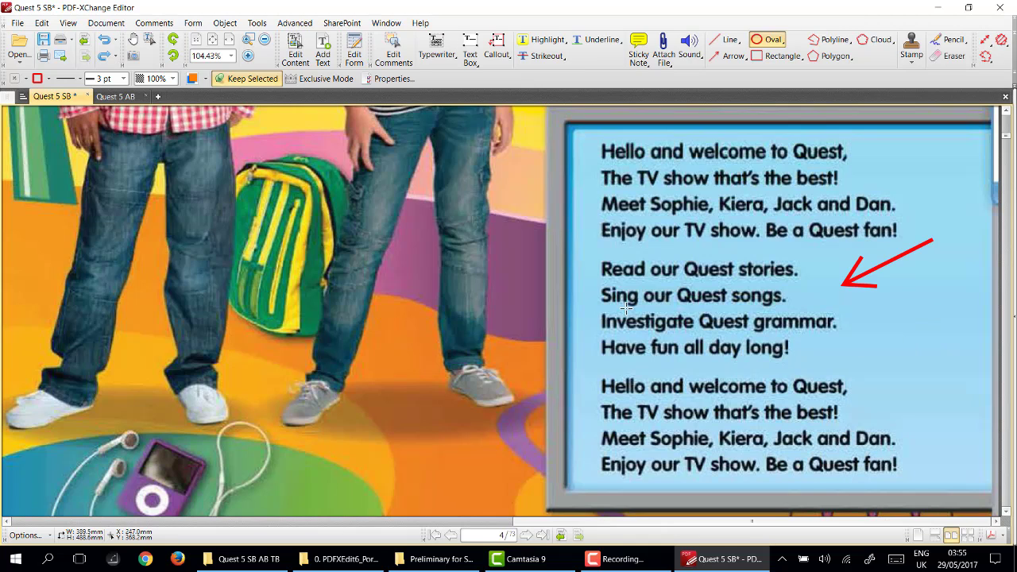
# Give new text boxes a 1 pt red border.
pyautogui.click(470, 49)
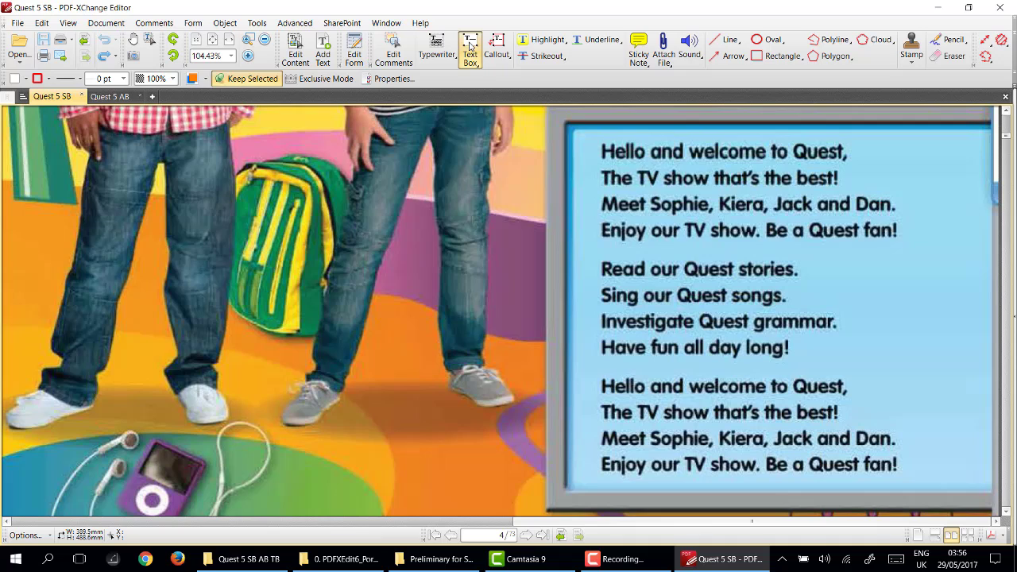
pyautogui.click(387, 79)
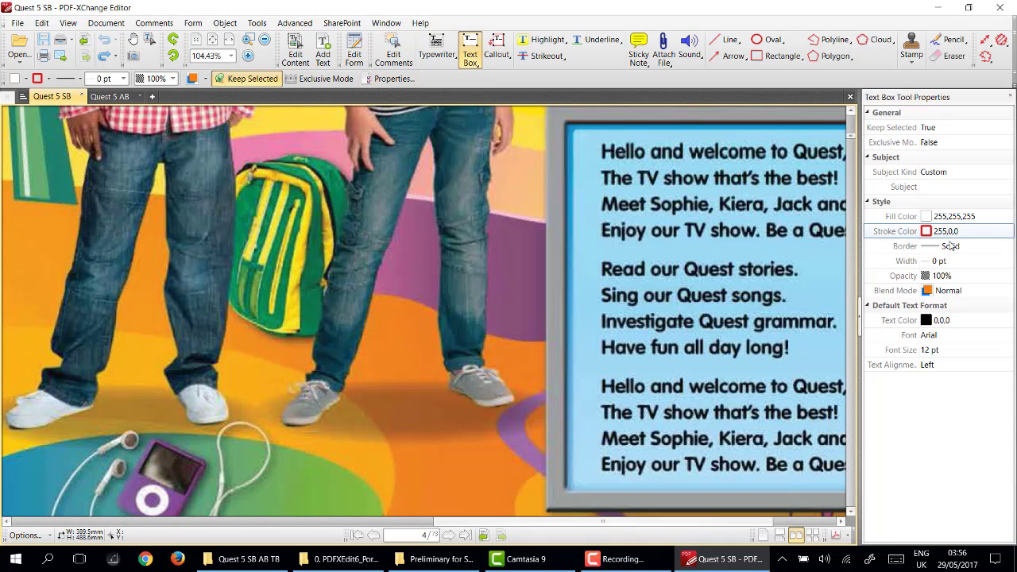
pyautogui.click(945, 262)
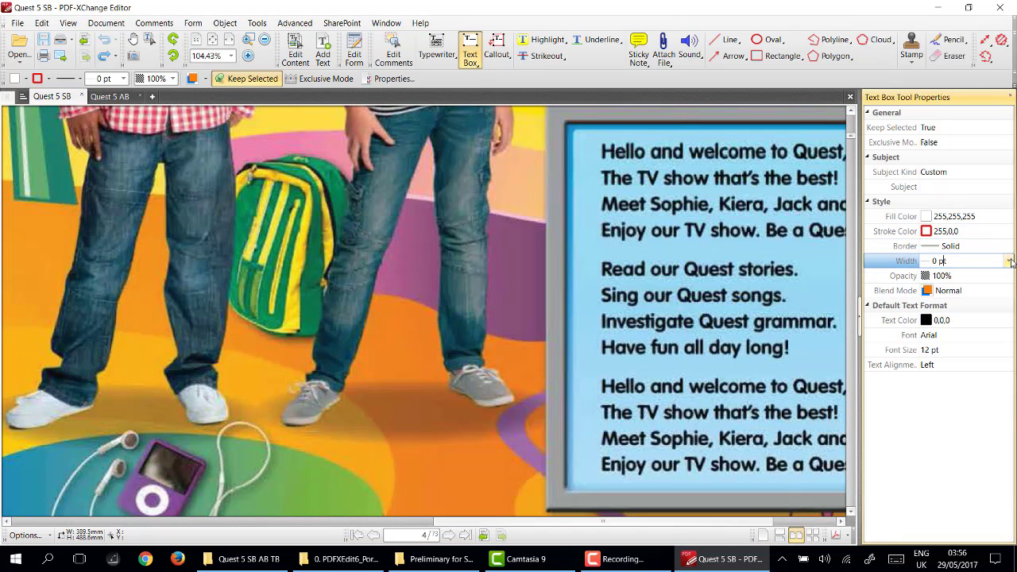
pyautogui.click(1011, 263)
pyautogui.click(950, 307)
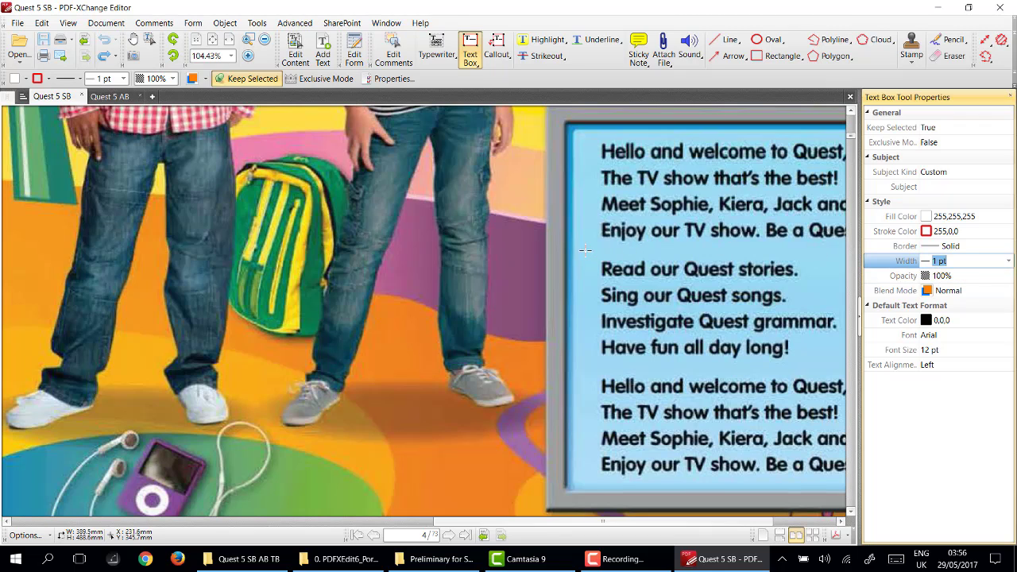
# Draw text boxes over 'Read' and 'Meet', between the boys' legs, and at the picture's lower left.
pyautogui.moveTo(592, 253); pyautogui.dragTo(654, 282)
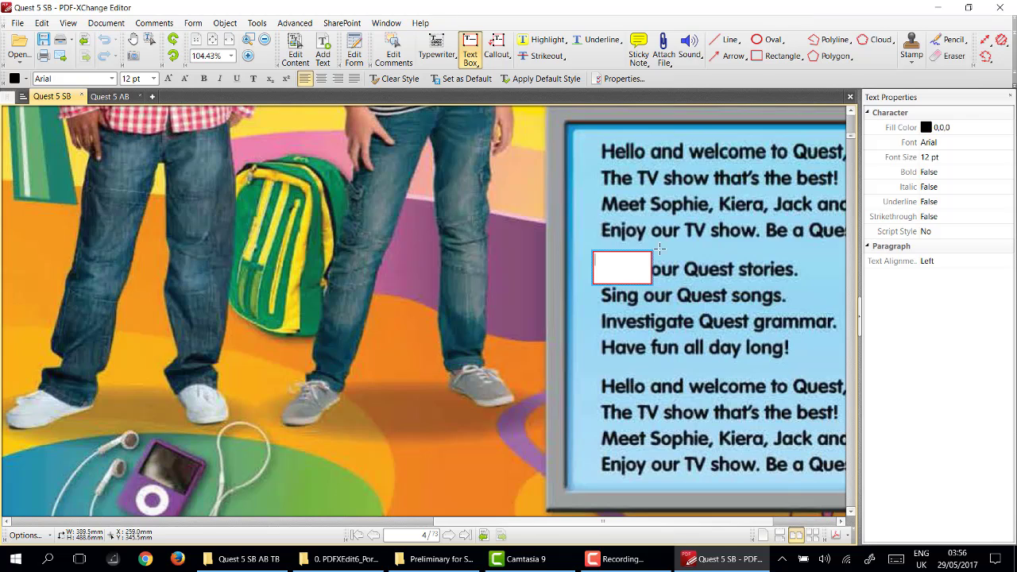
pyautogui.moveTo(588, 189); pyautogui.dragTo(650, 214)
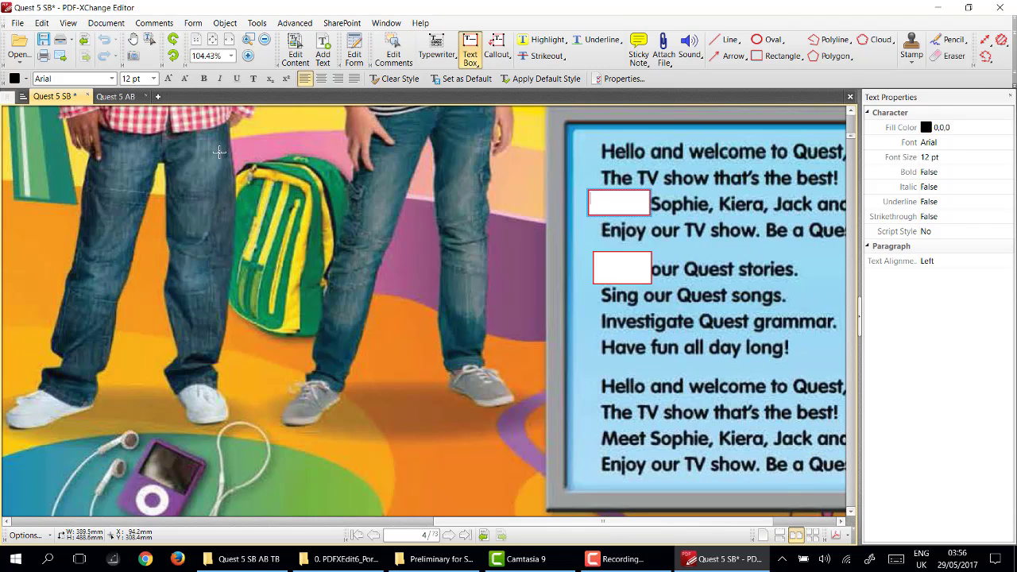
pyautogui.moveTo(213, 143); pyautogui.dragTo(365, 359)
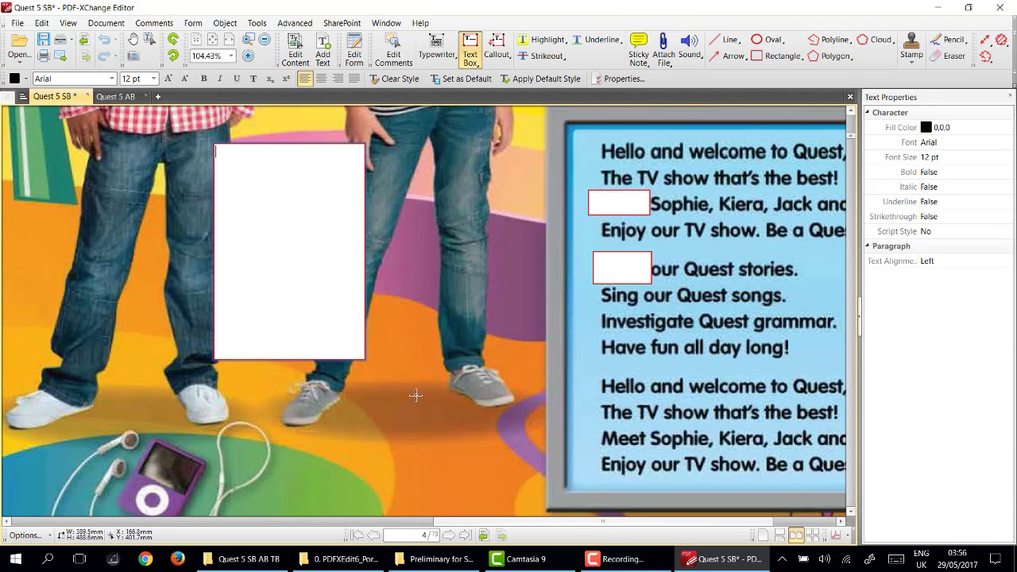
pyautogui.moveTo(80, 426); pyautogui.dragTo(276, 508)
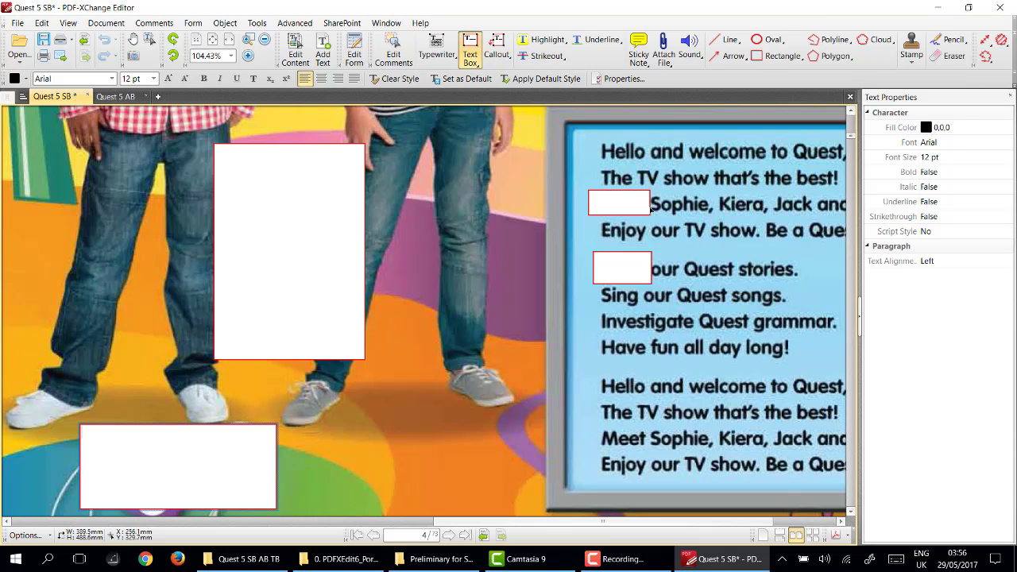
# Set new text boxes to a 0 pt border with Custom kind, then cover 'Quest' and 'all'.
pyautogui.click(474, 50)
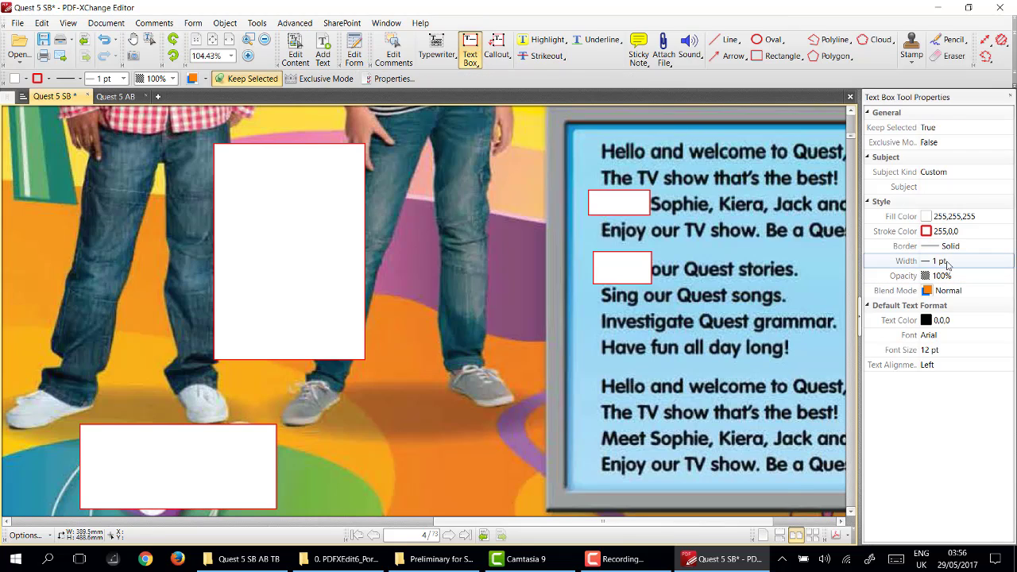
pyautogui.click(947, 264)
pyautogui.click(1009, 265)
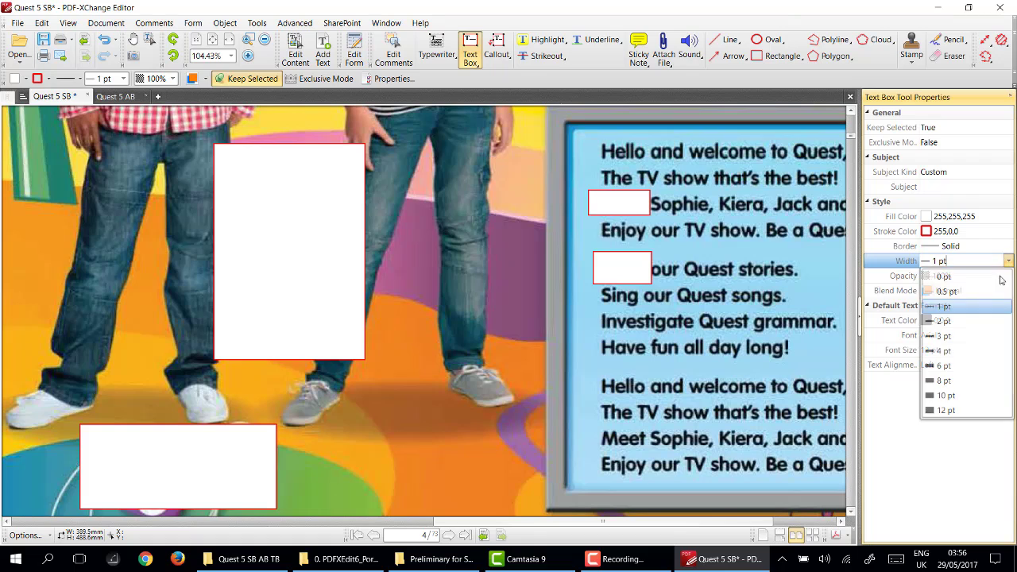
pyautogui.click(943, 277)
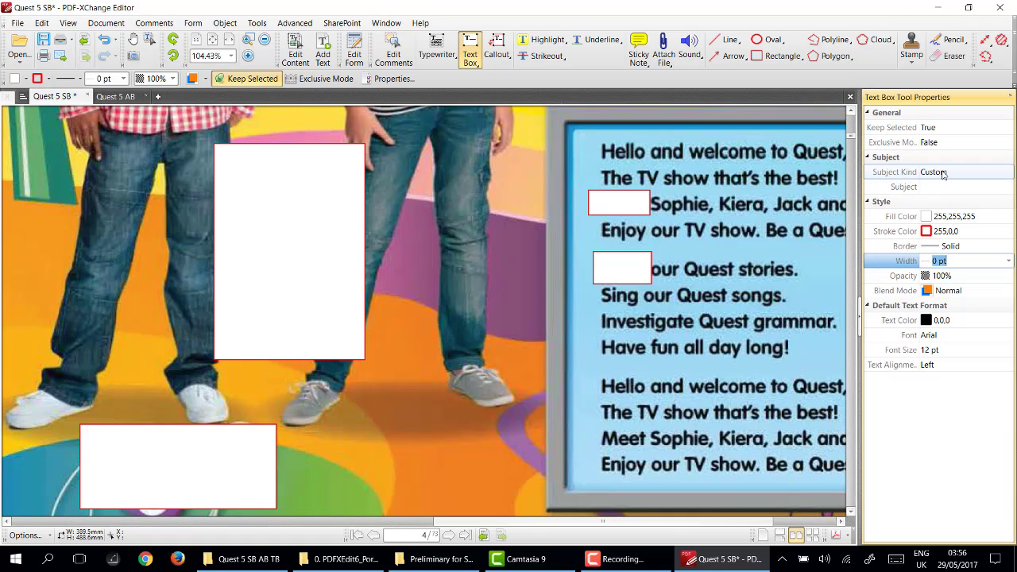
pyautogui.click(943, 173)
pyautogui.click(938, 217)
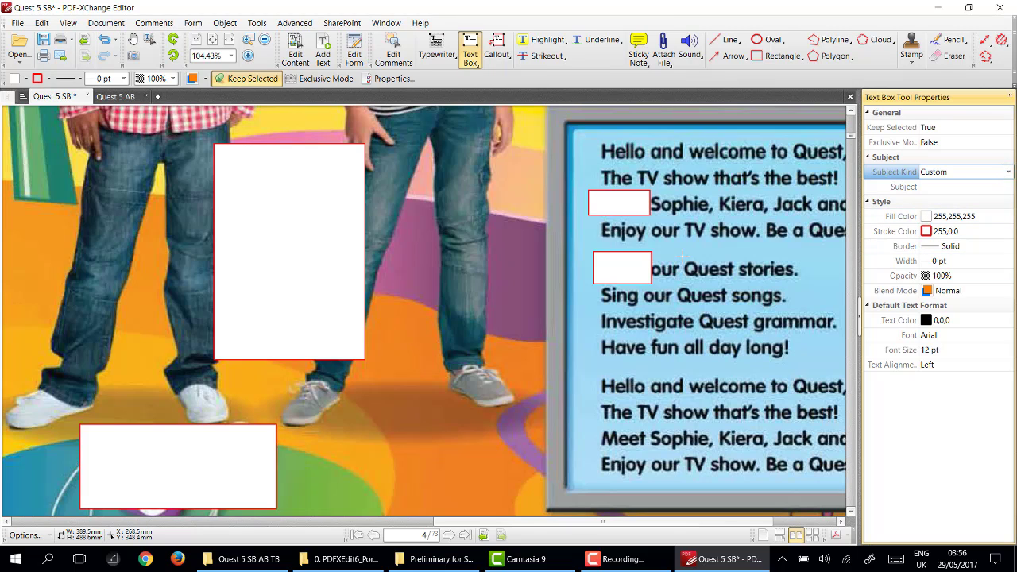
pyautogui.moveTo(681, 256)
pyautogui.mouseDown()
pyautogui.moveTo(717, 283)
pyautogui.moveTo(736, 282)
pyautogui.mouseUp()
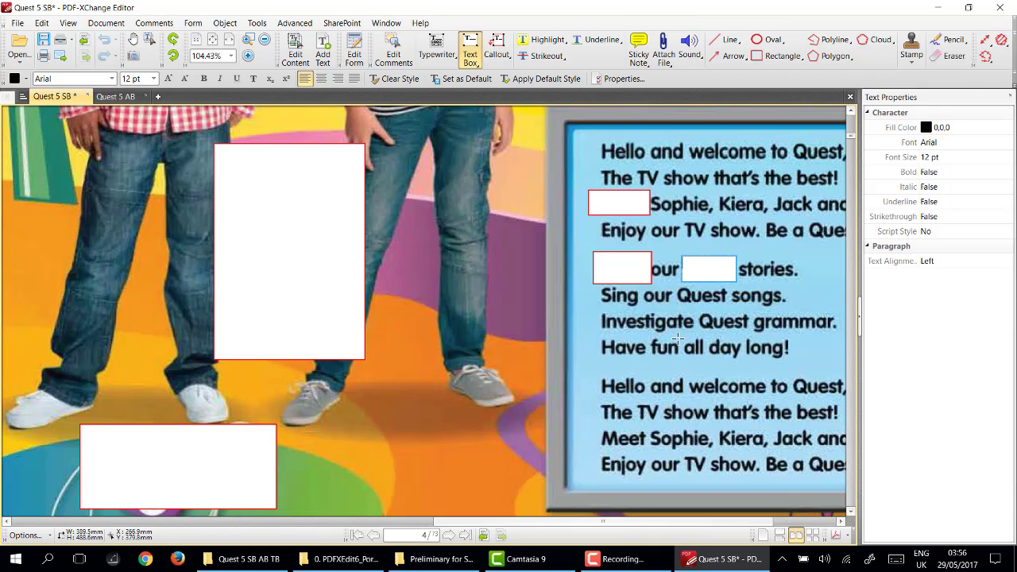
pyautogui.moveTo(677, 333); pyautogui.dragTo(709, 366)
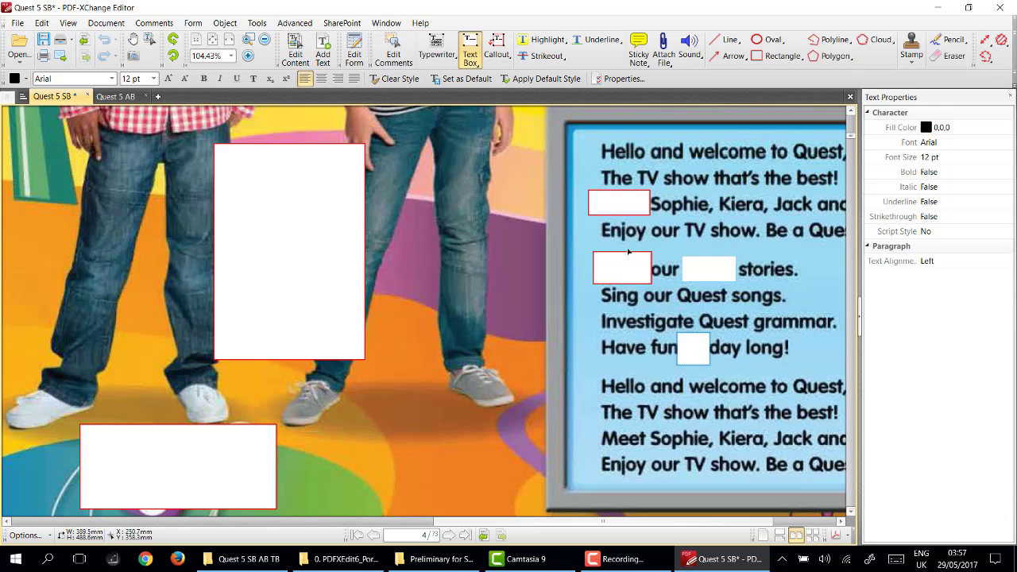
# Set the box after 'our' to 18 pt and type the lines 'cffdgd', 'fgdfgd', 'gfghgf'.
pyautogui.click(690, 272)
pyautogui.click(691, 270)
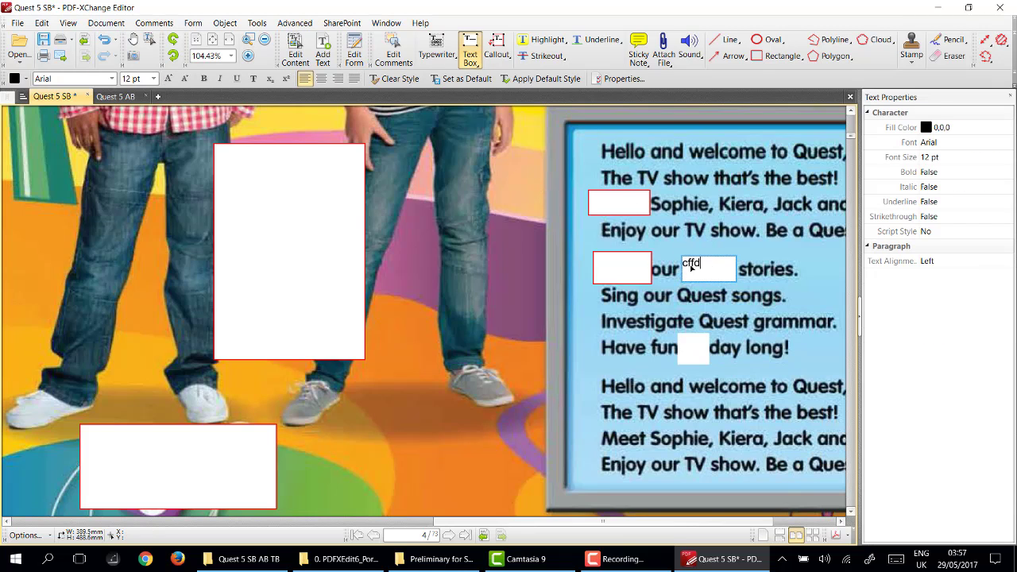
pyautogui.click(958, 156)
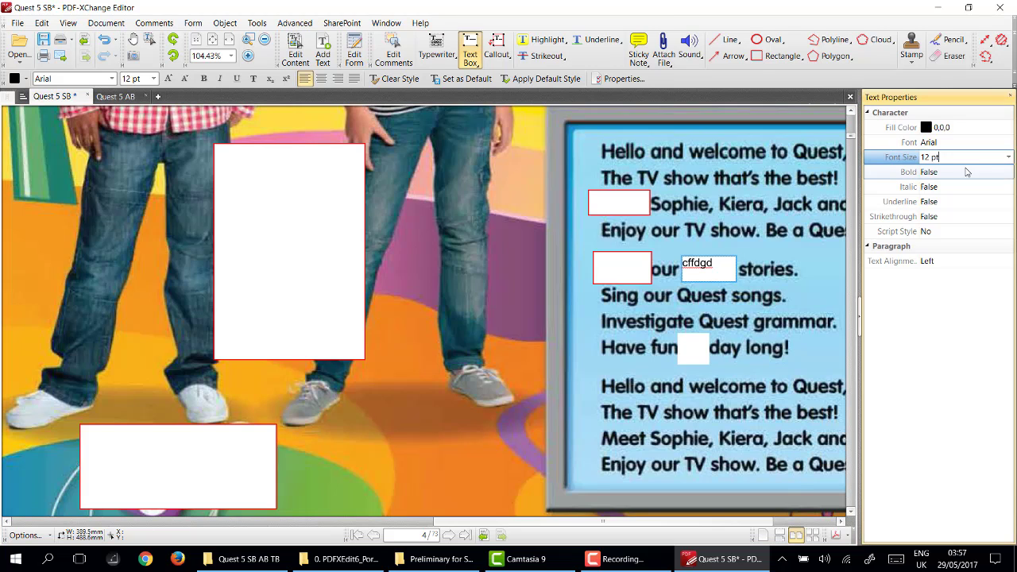
pyautogui.click(1007, 158)
pyautogui.click(940, 278)
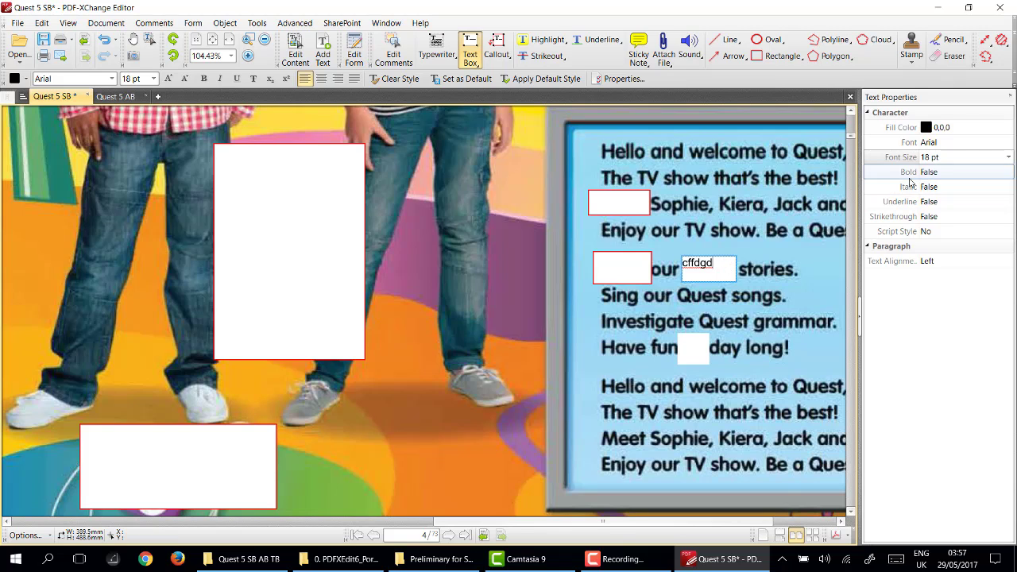
pyautogui.press('Return')
pyautogui.write('fgdfgd')
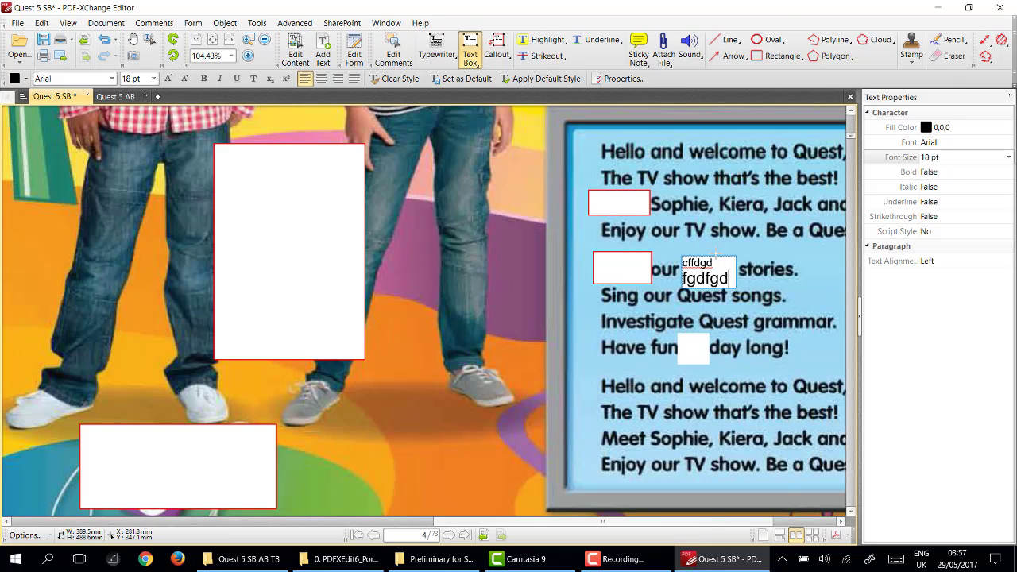
pyautogui.press('Return')
pyautogui.write('gfghgf')
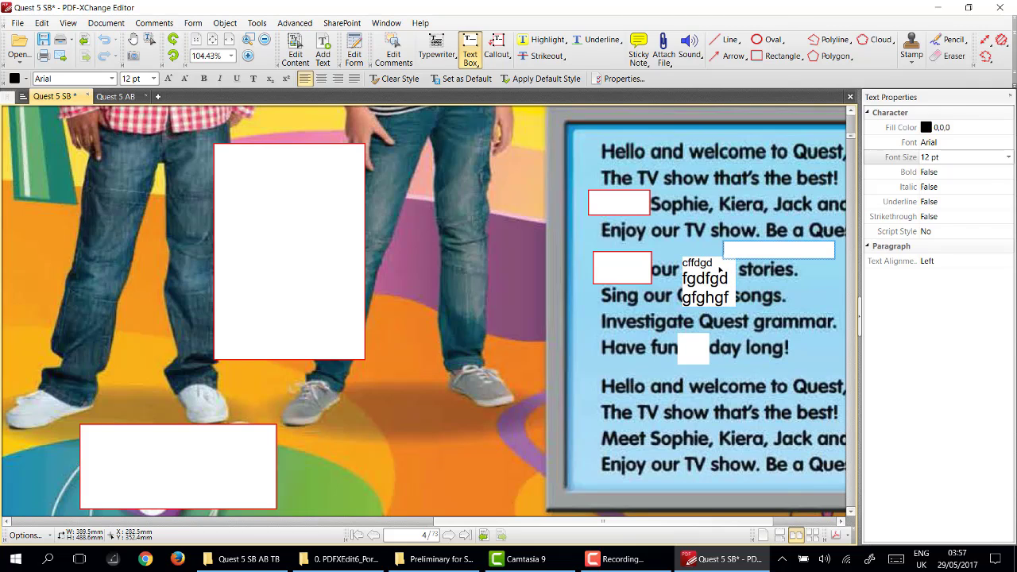
pyautogui.press('Escape')
# Widen that text box to the right and add white boxes over picture areas.
pyautogui.moveTo(733, 279); pyautogui.dragTo(806, 287)
pyautogui.click(734, 323)
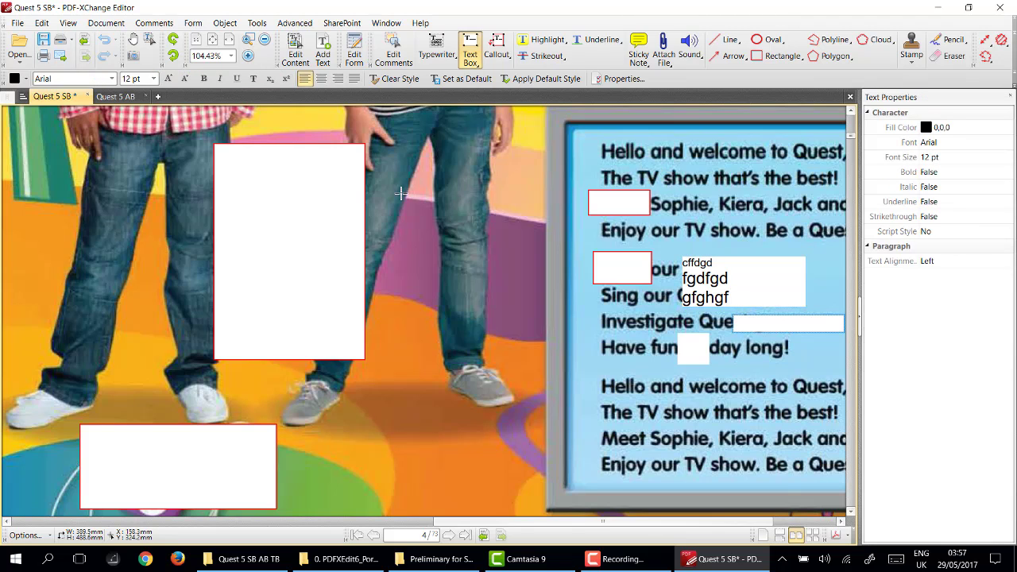
pyautogui.moveTo(428, 343); pyautogui.dragTo(521, 413)
pyautogui.moveTo(270, 375); pyautogui.dragTo(375, 437)
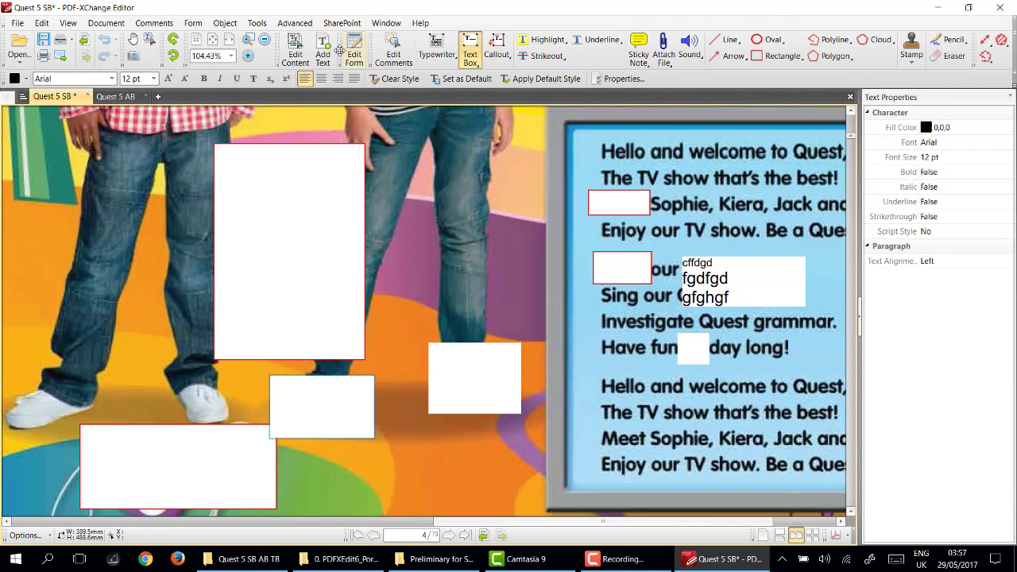
# Delete the white box to the right of the grey shoes.
pyautogui.click(134, 39)
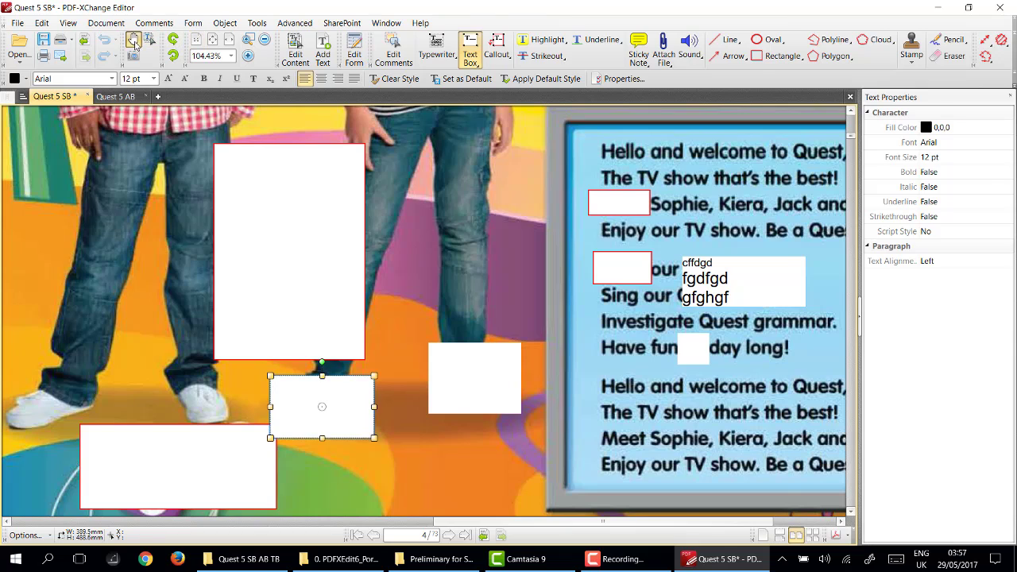
pyautogui.click(462, 360)
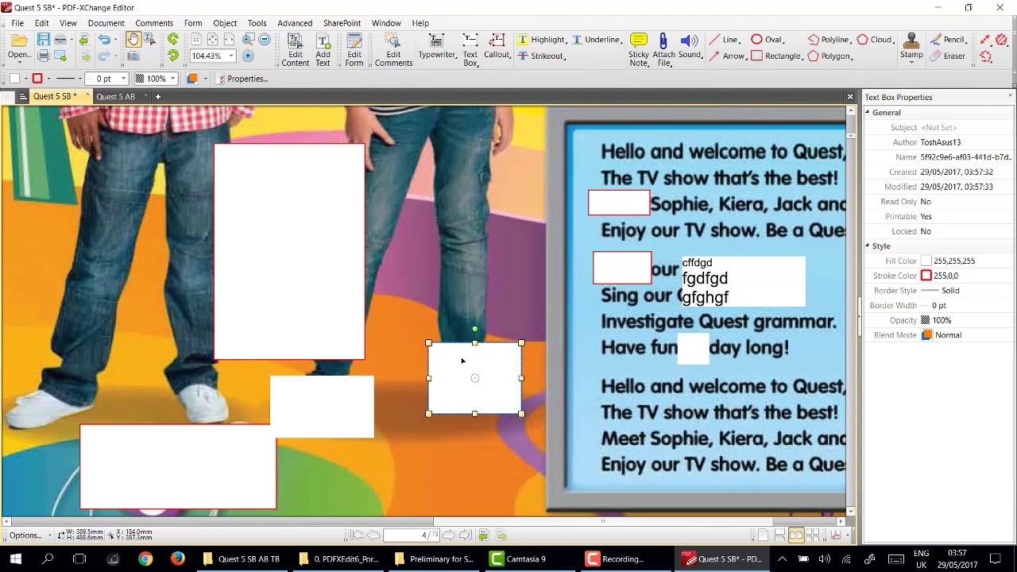
pyautogui.rightClick(462, 360)
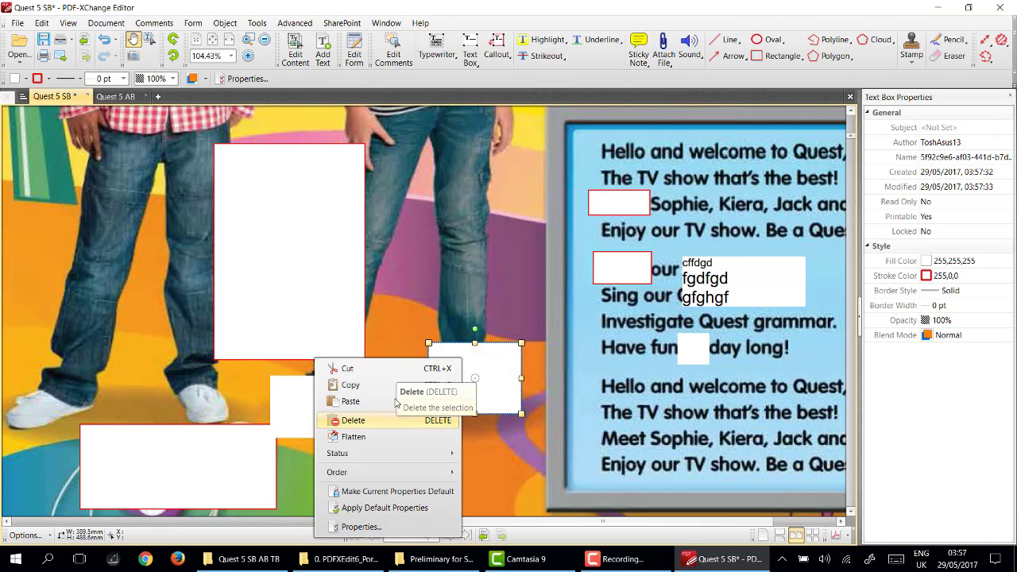
pyautogui.click(393, 371)
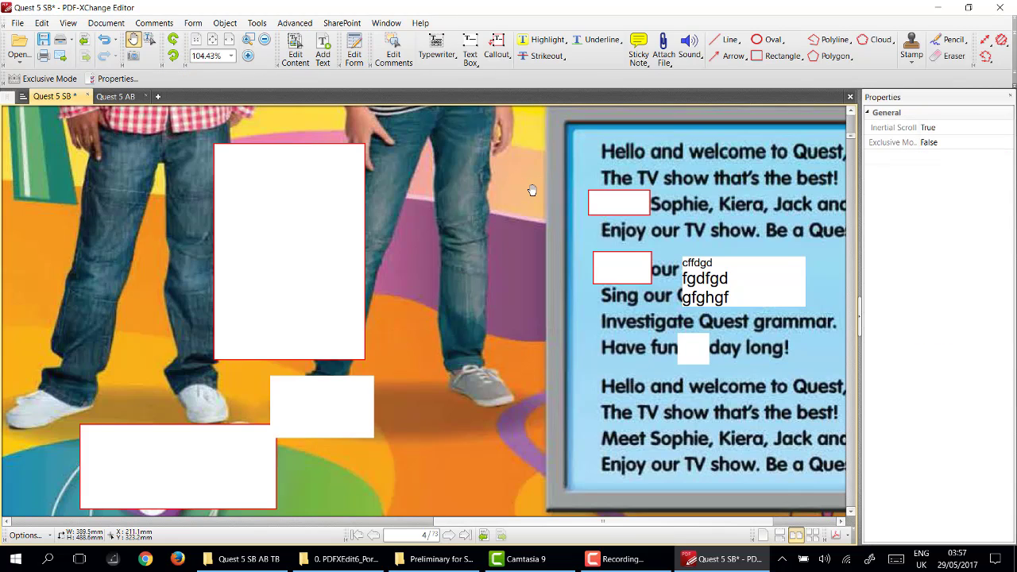
# Undo the remaining added boxes and text, and hide the Properties pane.
pyautogui.hotkey('ctrl', 'z')
pyautogui.hotkey('ctrl', 'z')
pyautogui.hotkey('ctrl', 'z')
pyautogui.hotkey('ctrl', 'z')
pyautogui.hotkey('ctrl', 'z')
pyautogui.hotkey('ctrl', 'z')
pyautogui.hotkey('ctrl', 'z')
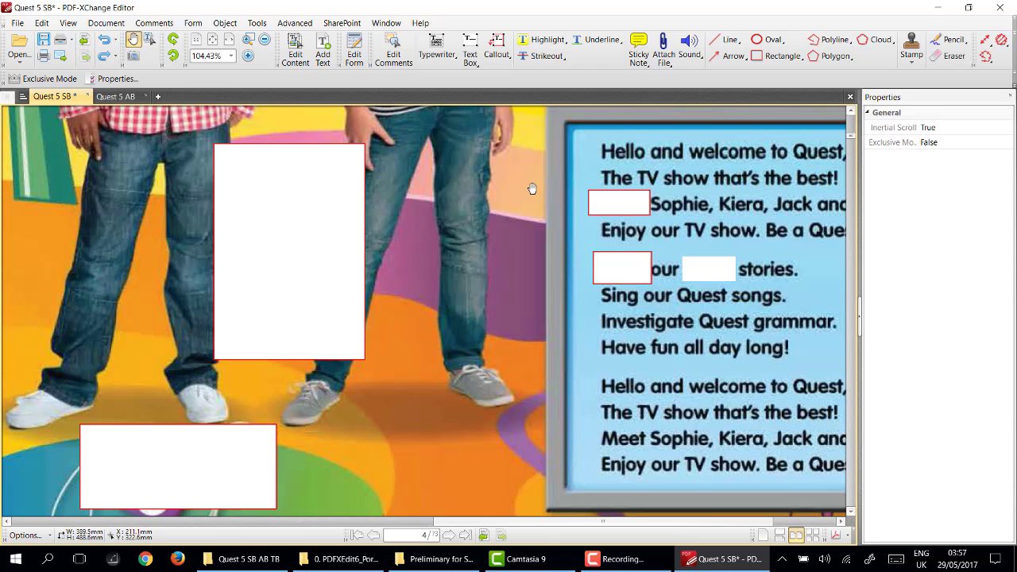
pyautogui.hotkey('ctrl', 'z')
pyautogui.hotkey('ctrl', 'z')
pyautogui.hotkey('ctrl', 'z')
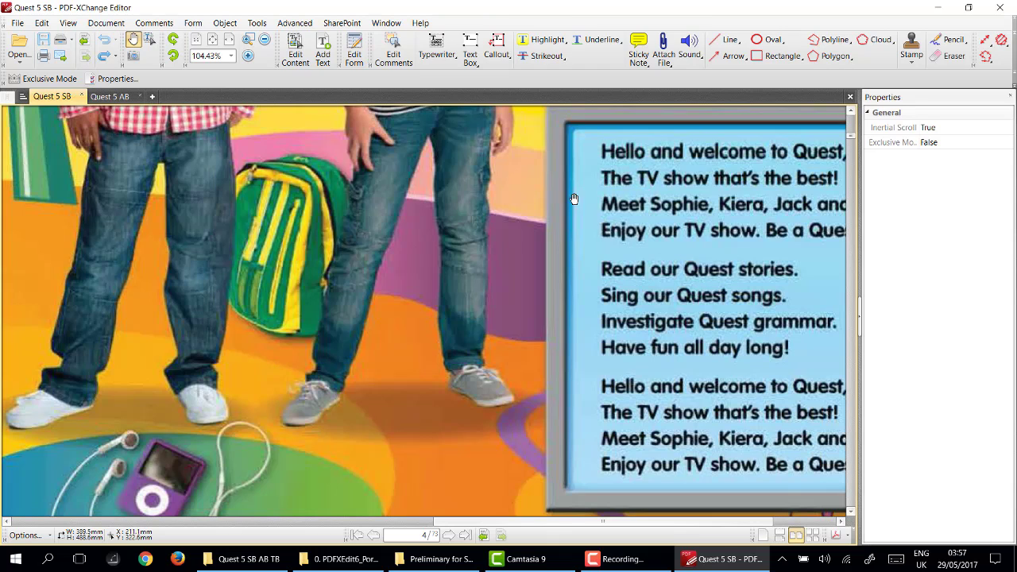
pyautogui.doubleClick(858, 314)
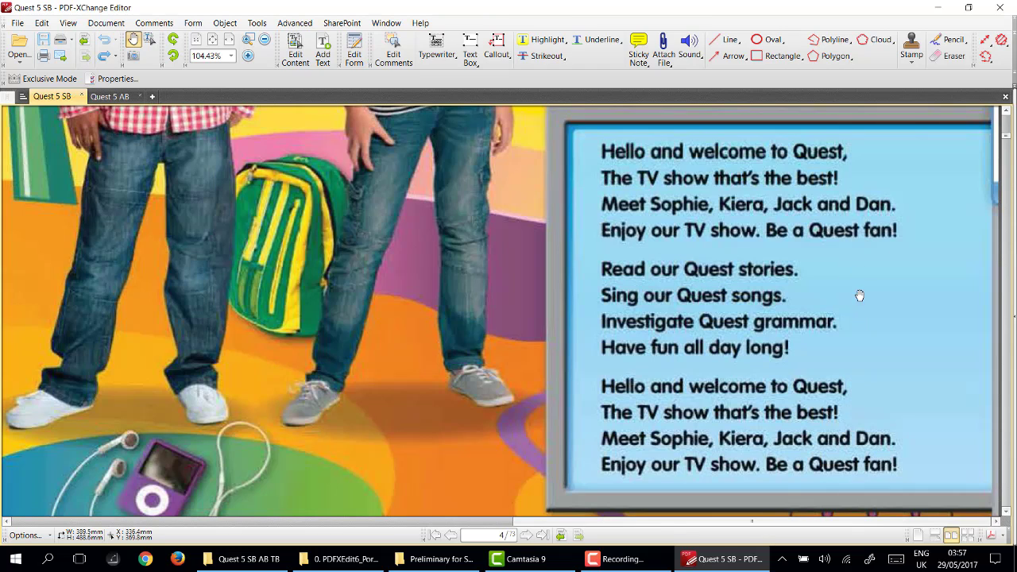
pyautogui.click(951, 41)
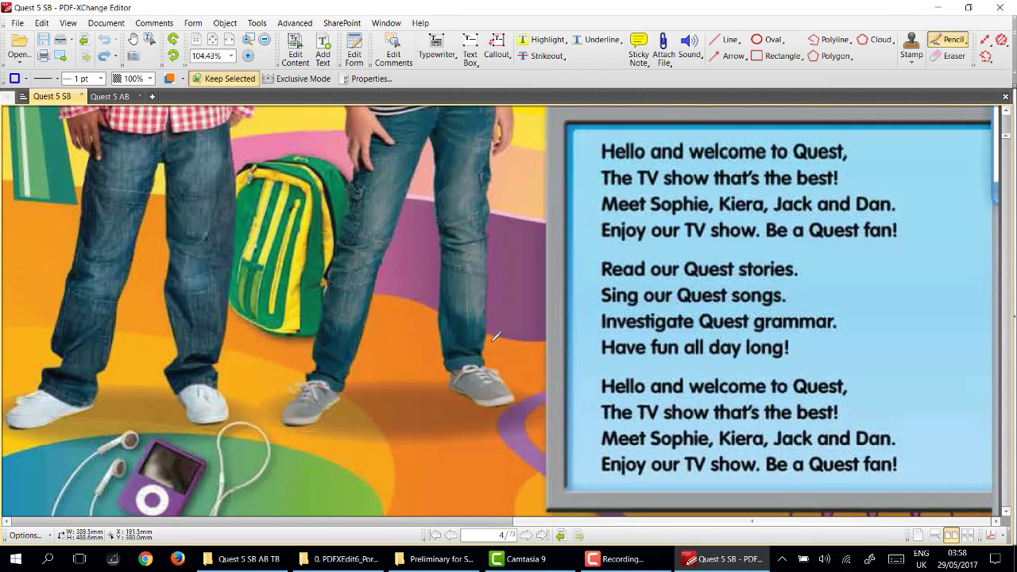
pyautogui.moveTo(493, 339)
pyautogui.mouseDown()
pyautogui.moveTo(425, 374)
pyautogui.moveTo(508, 373)
pyautogui.moveTo(469, 340)
pyautogui.mouseUp()
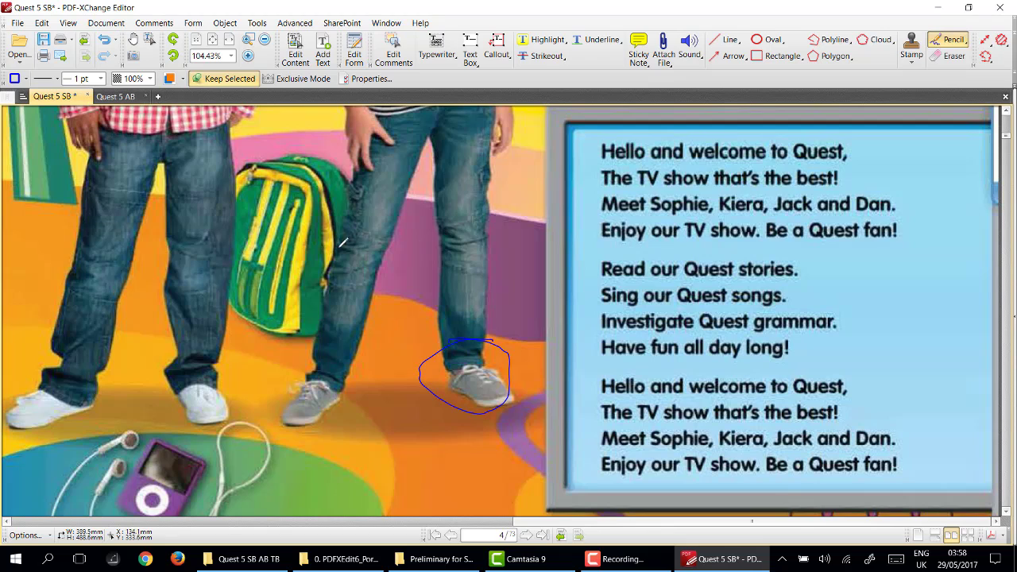
pyautogui.moveTo(355, 394); pyautogui.dragTo(421, 433)
pyautogui.moveTo(367, 416)
pyautogui.mouseDown()
pyautogui.moveTo(360, 389)
pyautogui.moveTo(387, 399)
pyautogui.mouseUp()
pyautogui.moveTo(898, 258)
pyautogui.mouseDown()
pyautogui.moveTo(804, 251)
pyautogui.moveTo(843, 284)
pyautogui.mouseUp()
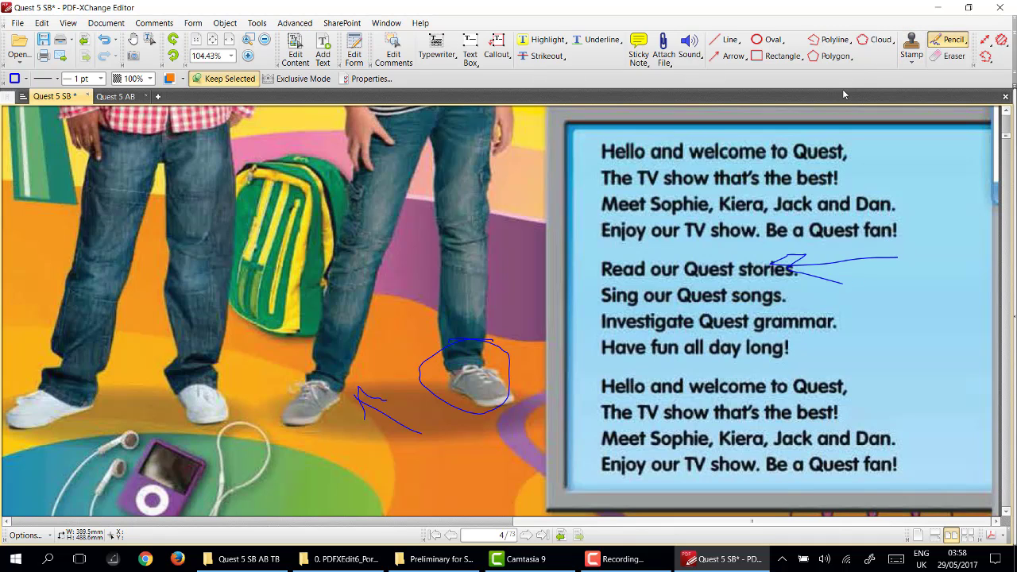
pyautogui.hotkey('ctrl', 'z')
pyautogui.hotkey('ctrl', 'z')
pyautogui.hotkey('ctrl', 'z')
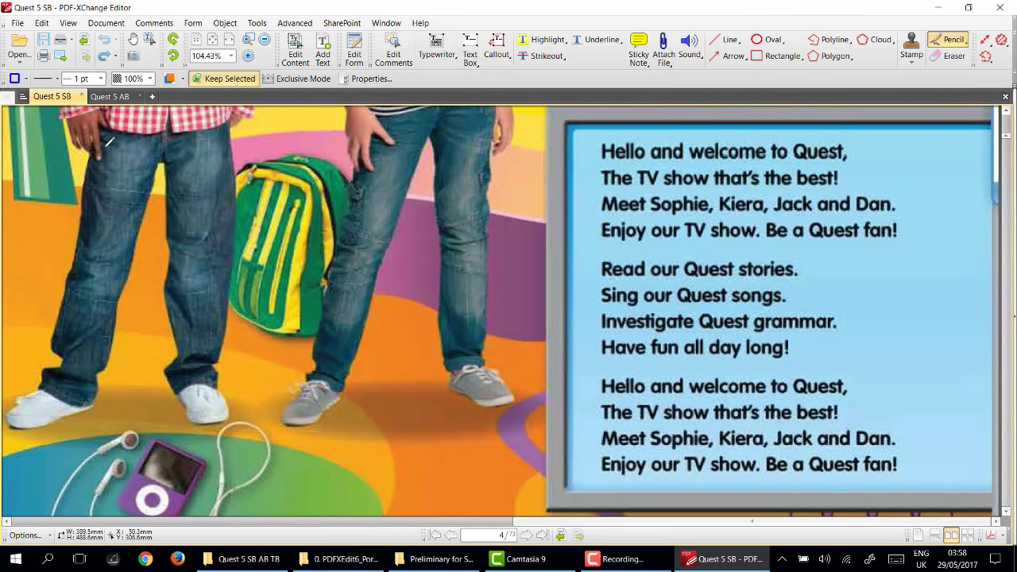
# Bring Quest 5 AB forward in single-page view, scrolled to page 7's 'Answer the questions' exercise.
pyautogui.click(115, 97)
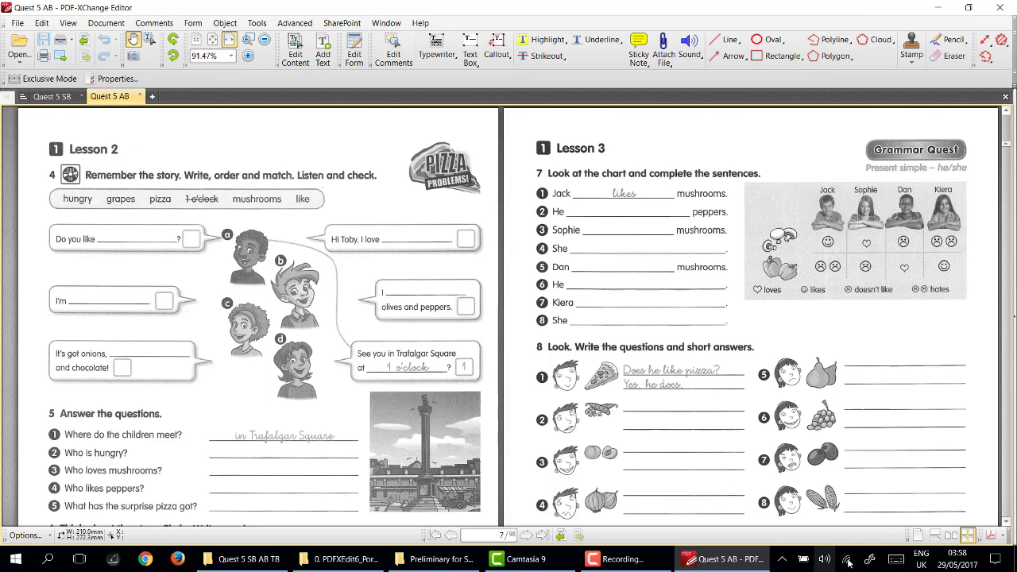
pyautogui.click(930, 536)
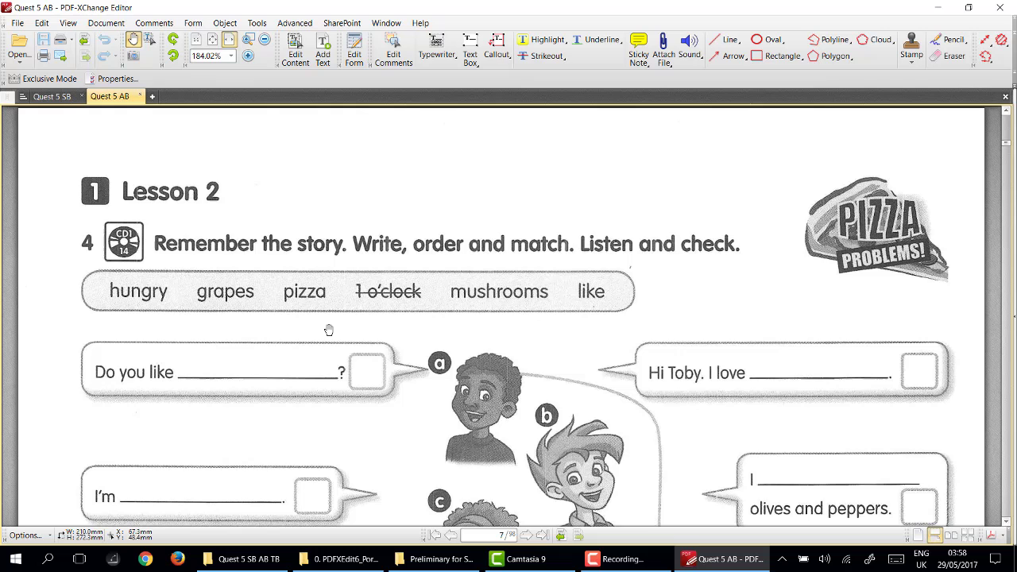
pyautogui.scroll(-5, 328, 329)
pyautogui.scroll(-5, 328, 329)
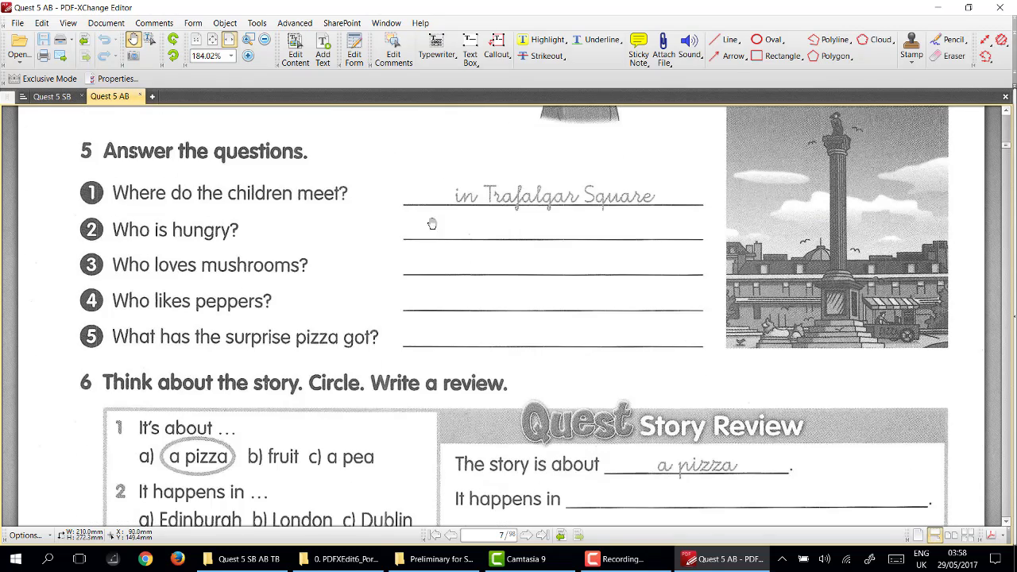
pyautogui.scroll(-1, 443, 229)
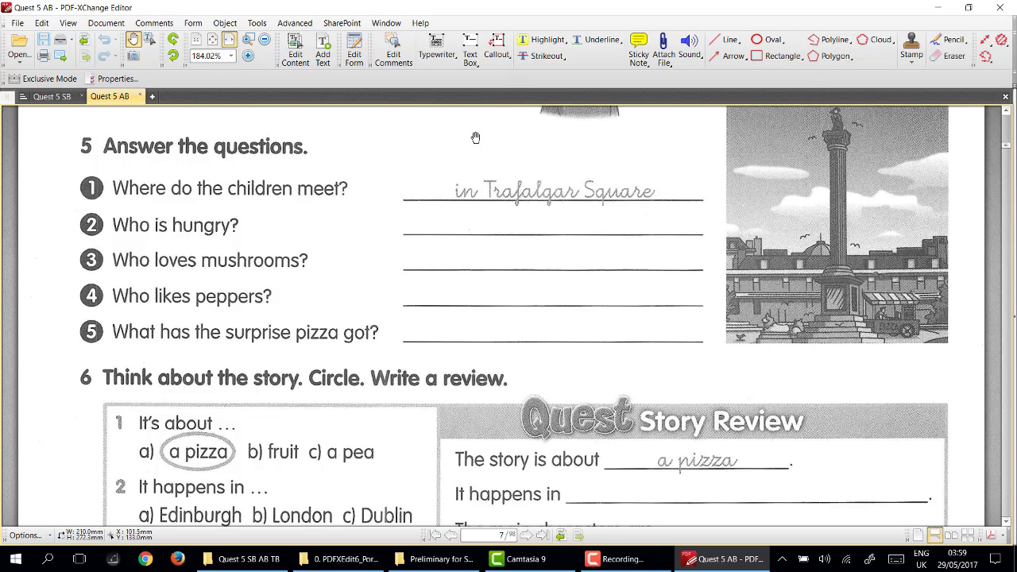
# Type 'John is hungry' on question 2's answer line with the Typewriter tool.
pyautogui.click(437, 44)
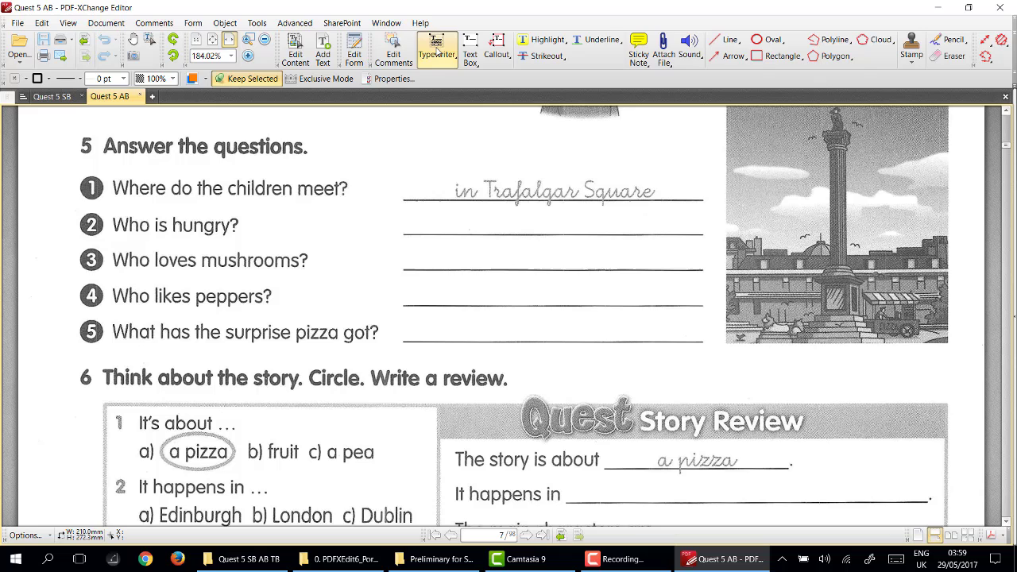
pyautogui.click(394, 79)
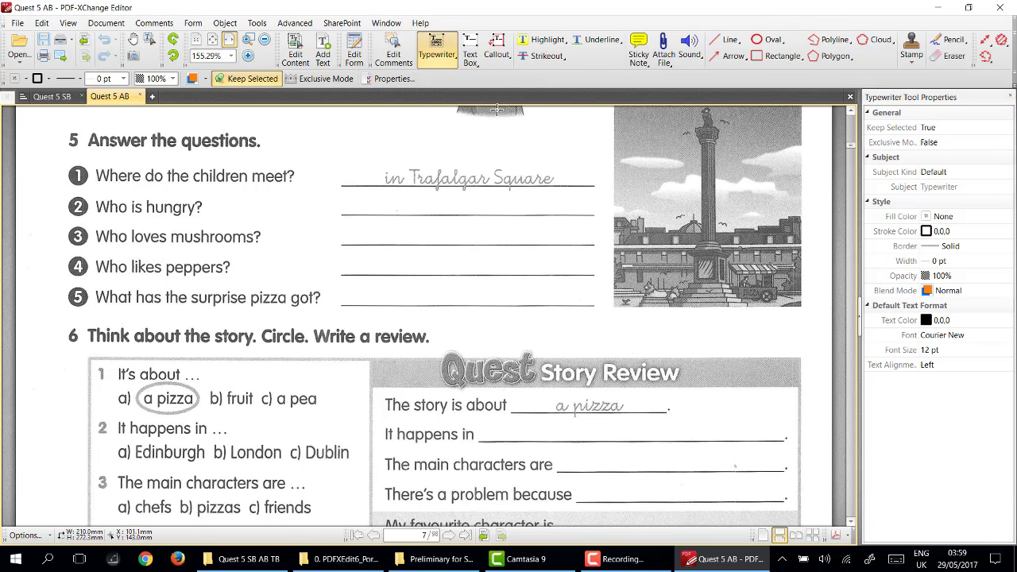
pyautogui.click(350, 214)
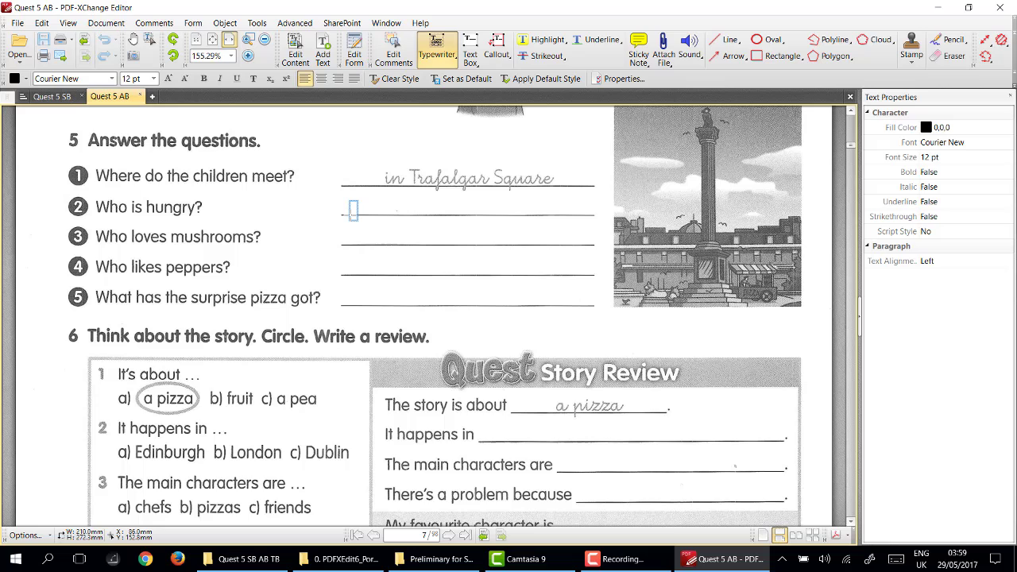
pyautogui.write('John is ')
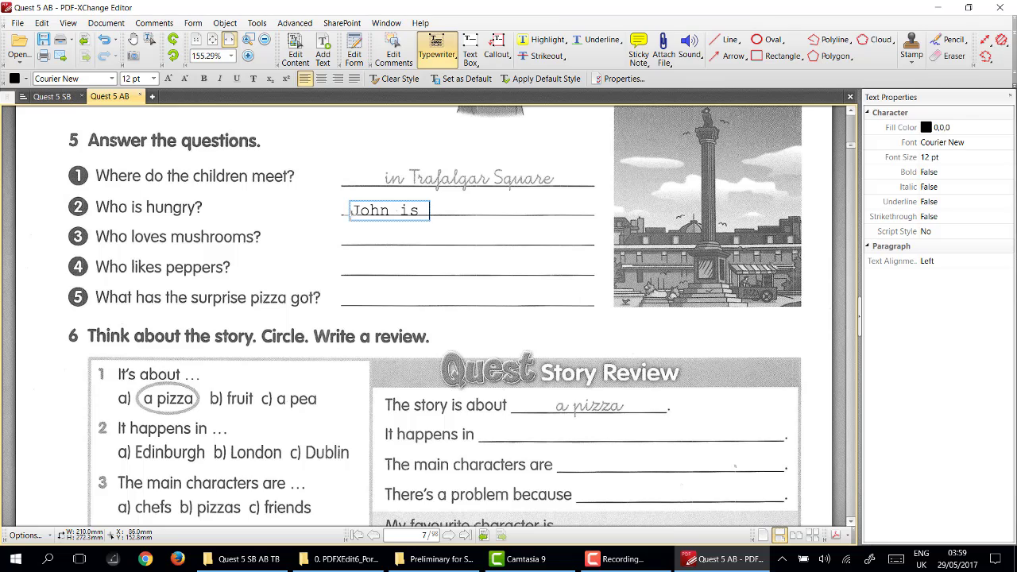
pyautogui.write('hungry')
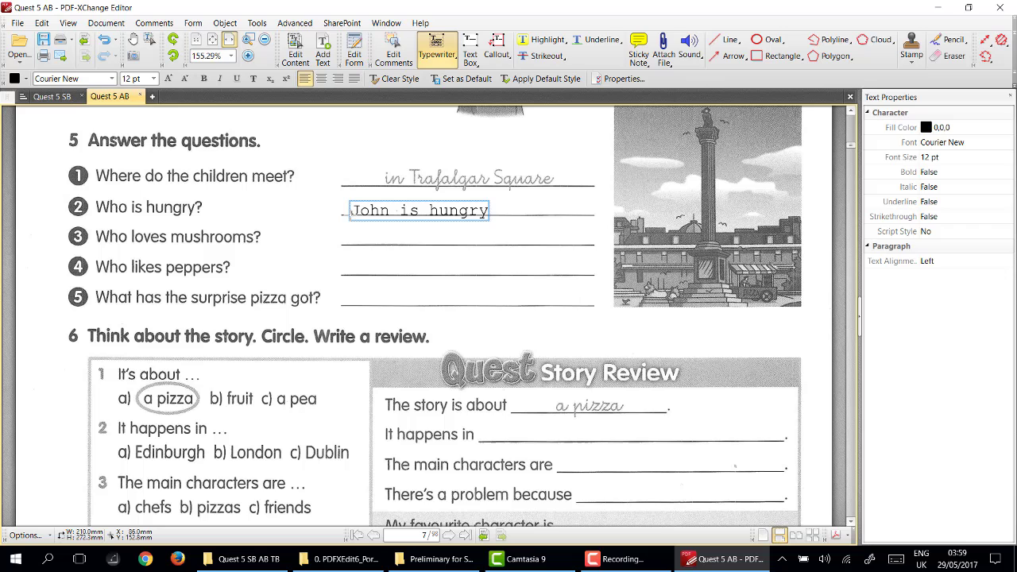
pyautogui.click(547, 236)
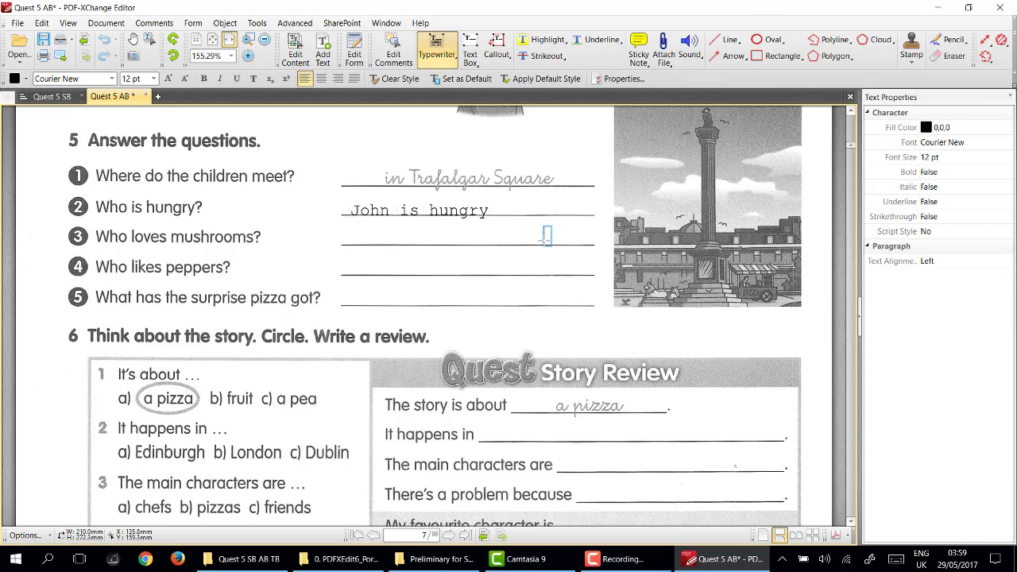
# Nudge the 'John is hungry' answer slightly up and right so it sits on the line.
pyautogui.click(462, 215)
pyautogui.moveTo(463, 214); pyautogui.dragTo(468, 210)
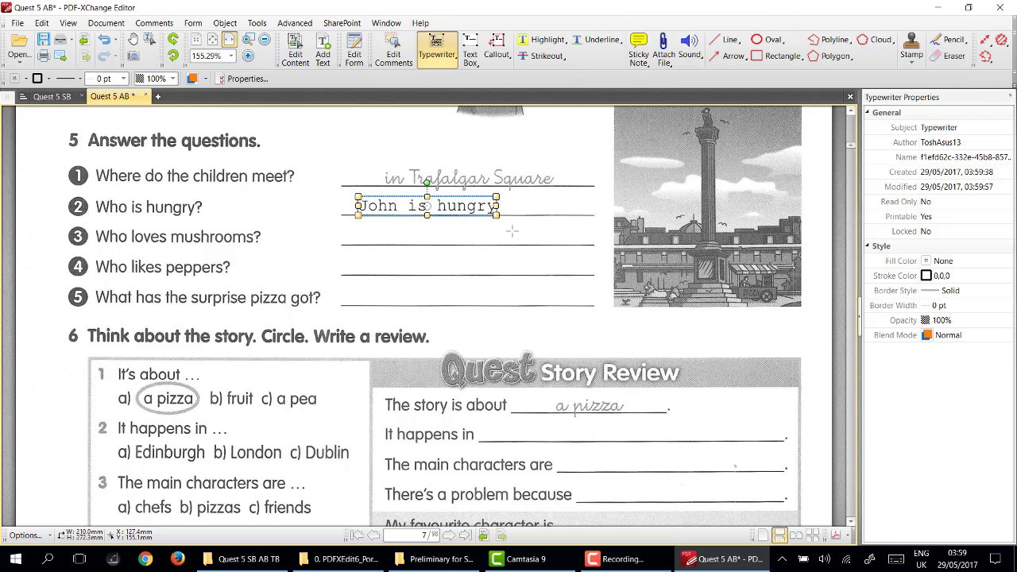
pyautogui.click(513, 230)
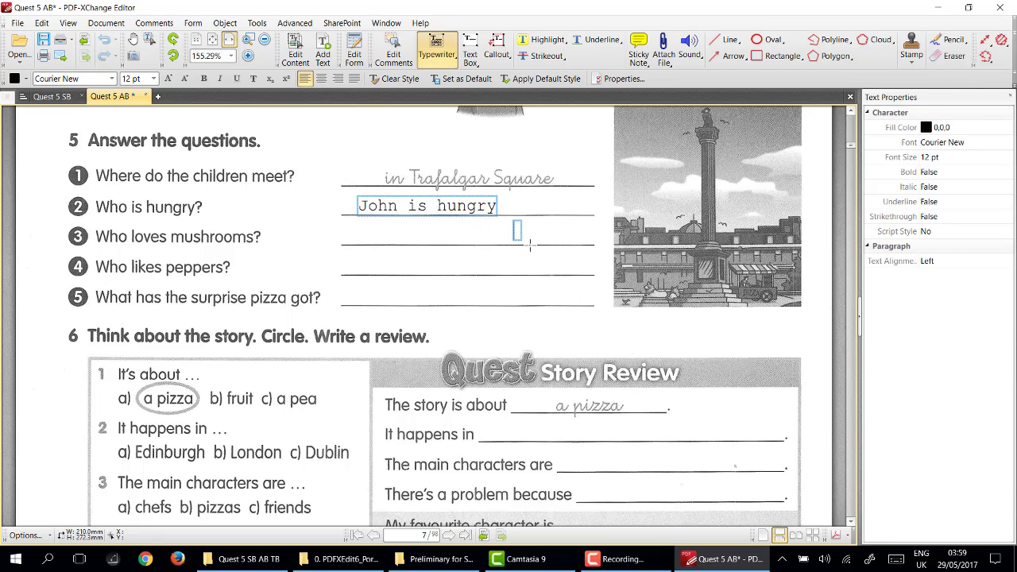
pyautogui.click(437, 205)
pyautogui.click(437, 206)
pyautogui.click(506, 234)
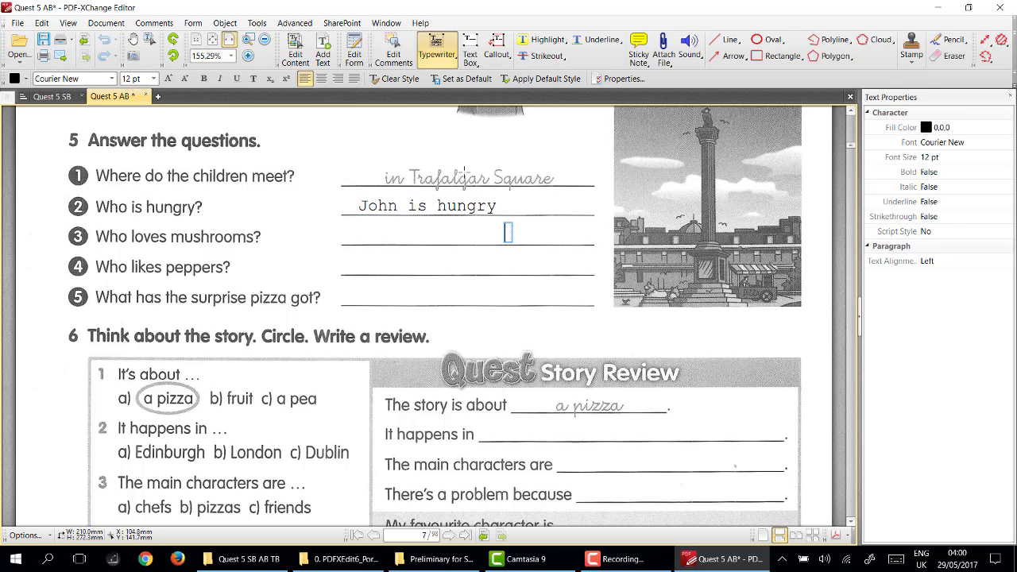
# Set the default typewriter text colour to blue (0,0,255).
pyautogui.click(520, 162)
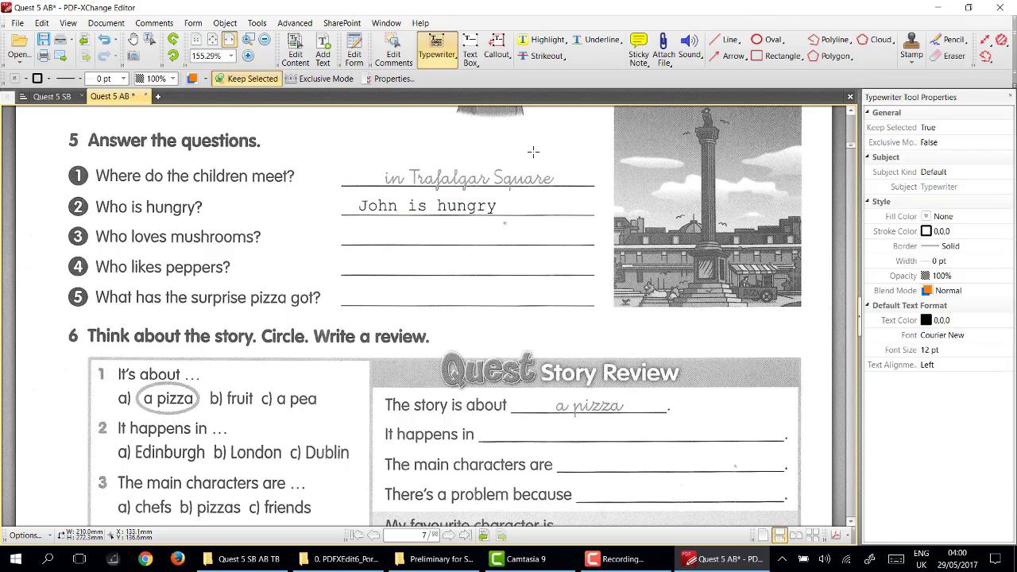
pyautogui.click(532, 147)
pyautogui.click(436, 52)
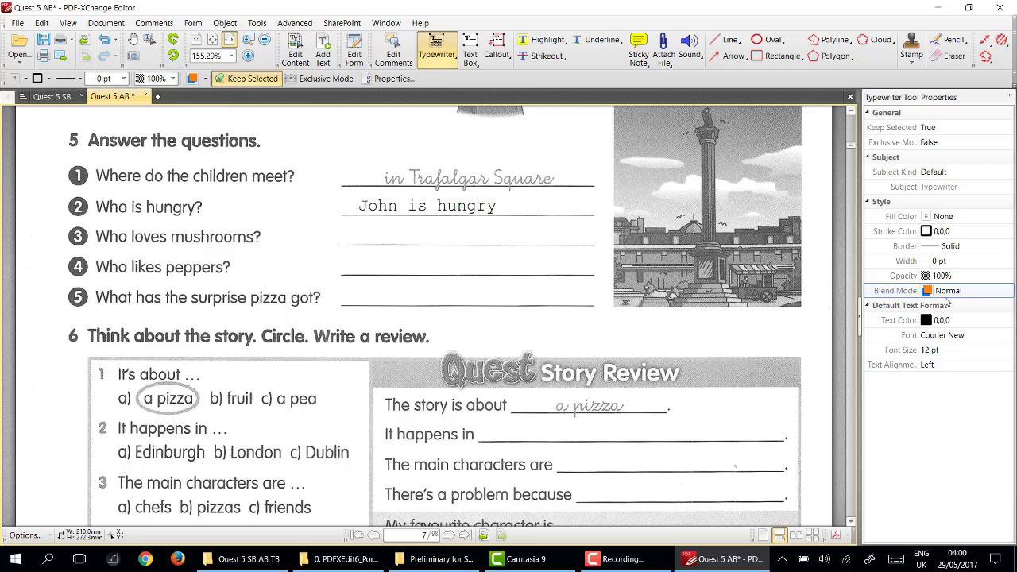
pyautogui.click(940, 320)
pyautogui.click(940, 320)
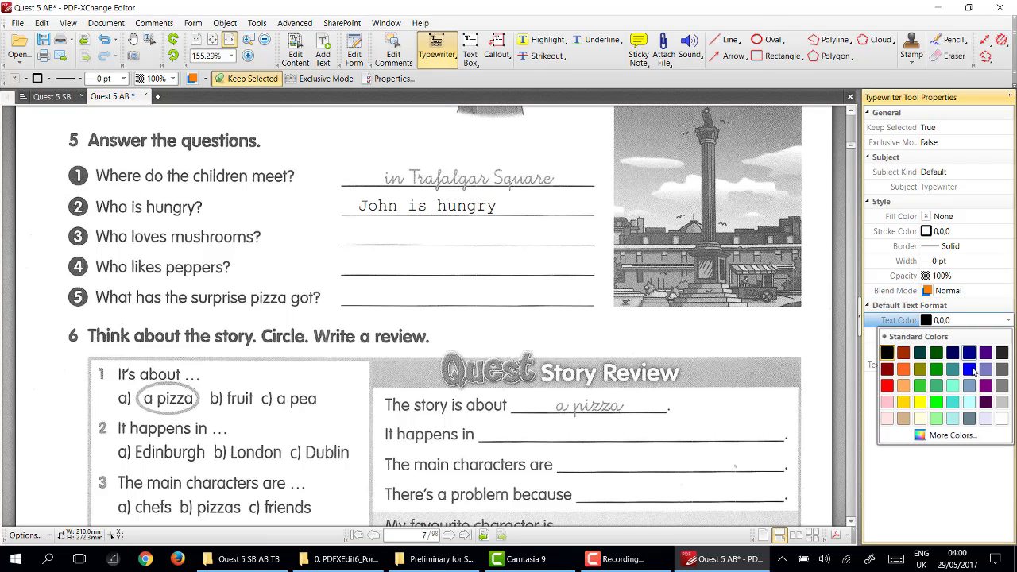
pyautogui.click(975, 377)
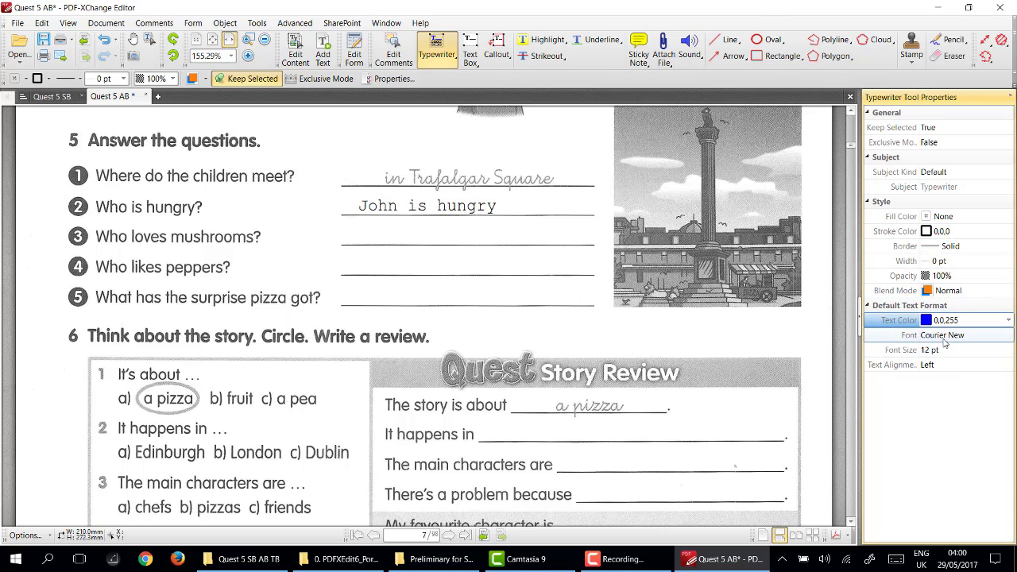
# Set the default typewriter font to Segoe Script.
pyautogui.click(951, 336)
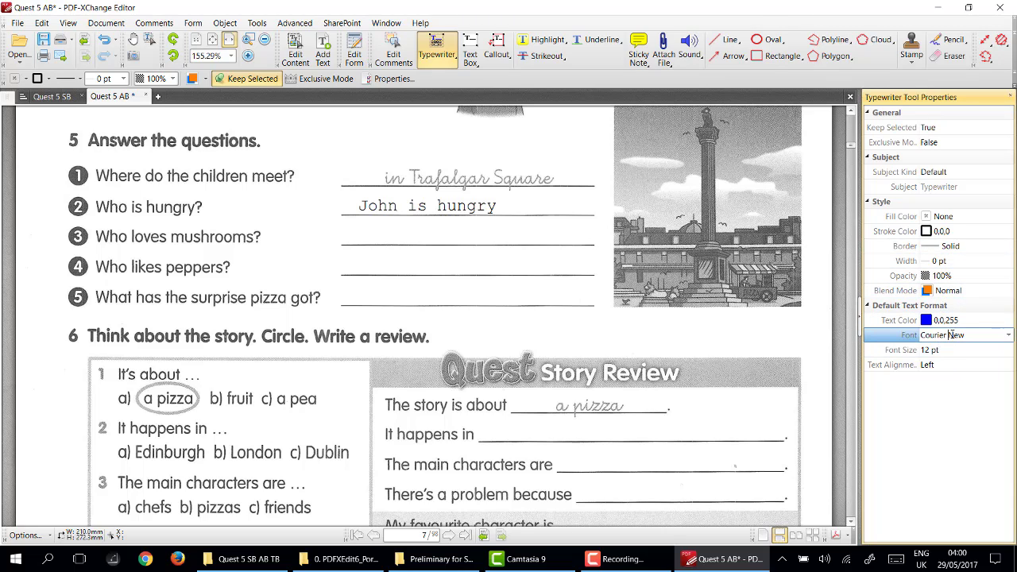
pyautogui.click(1007, 336)
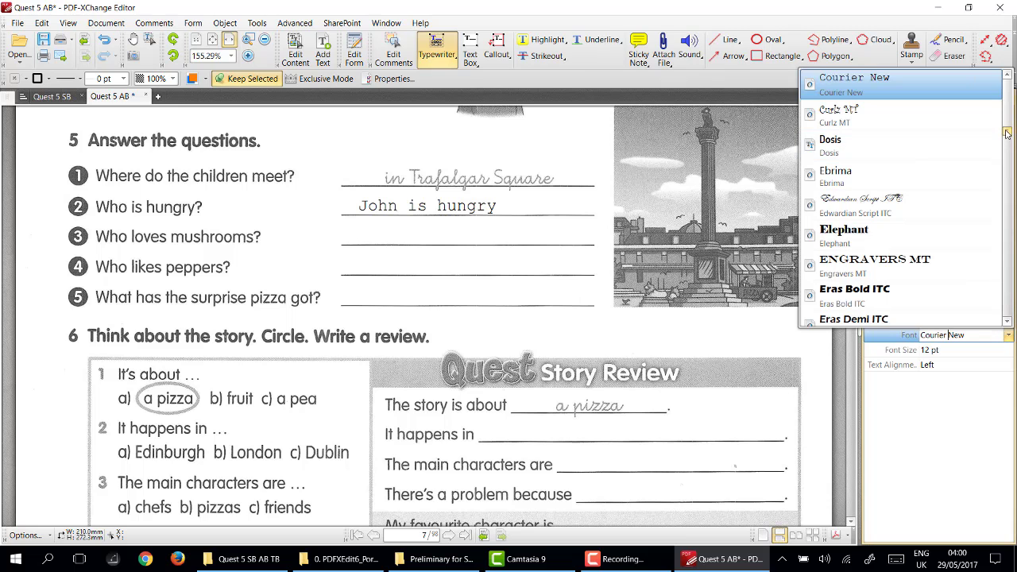
pyautogui.moveTo(1007, 133); pyautogui.dragTo(1005, 268)
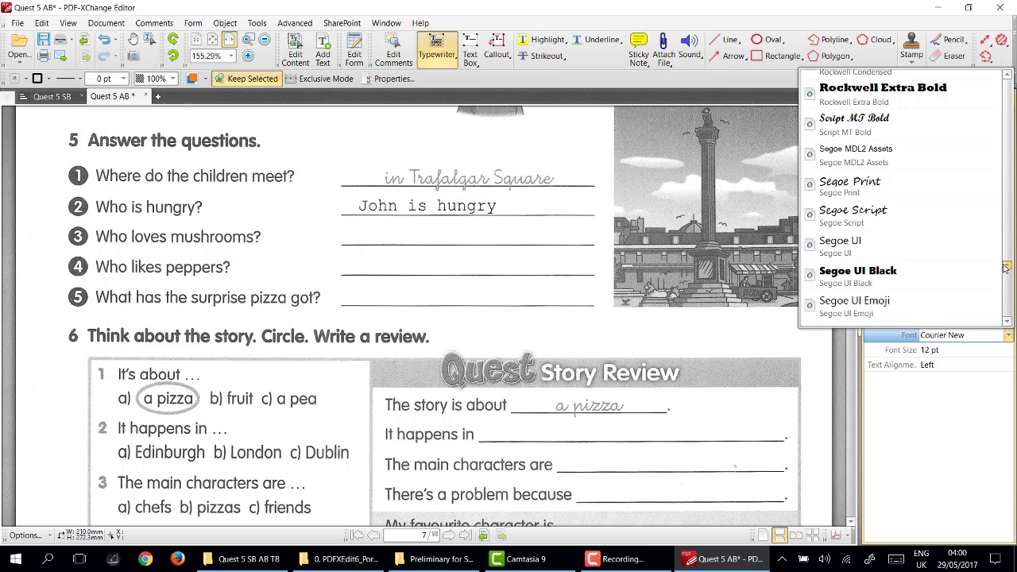
pyautogui.click(852, 213)
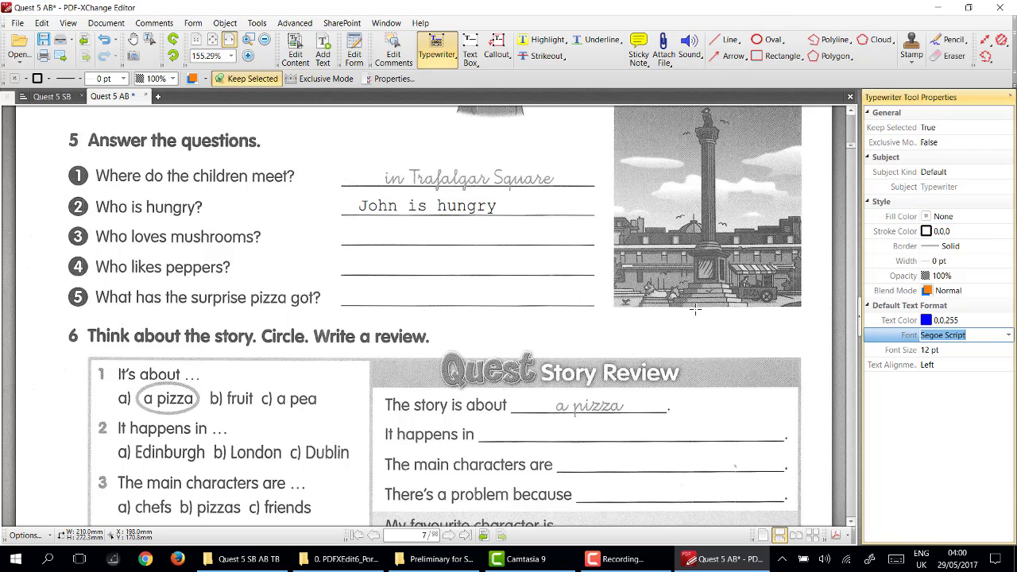
pyautogui.click(357, 241)
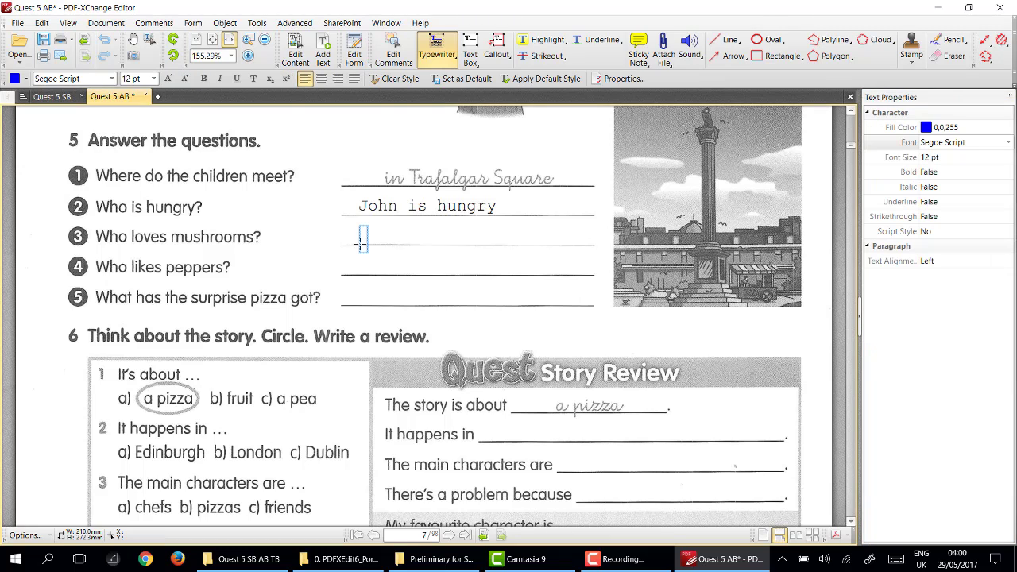
# Type 'Mary loves mushrooms' as question 3's answer in blue Segoe Script.
pyautogui.write('Mar')
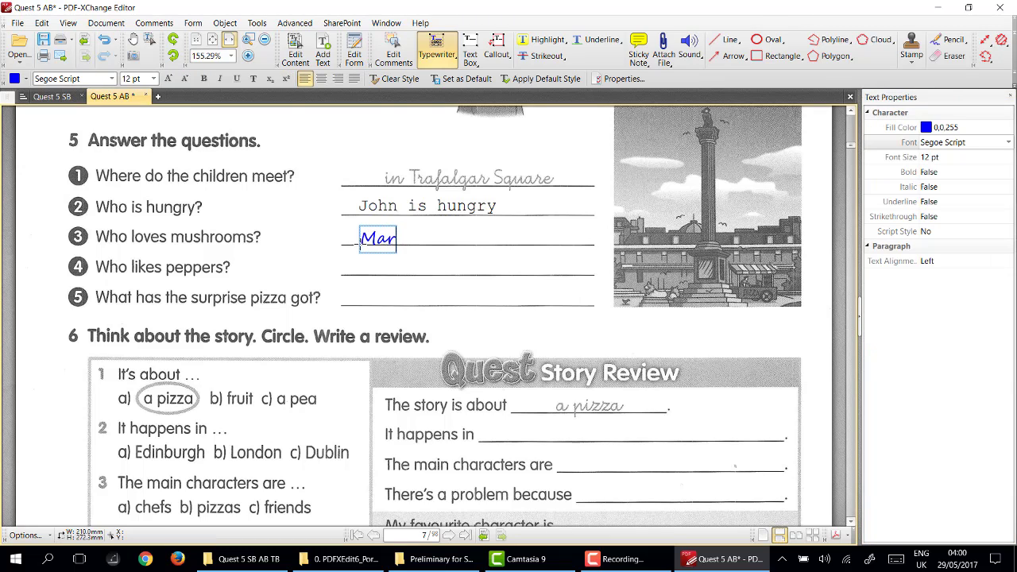
pyautogui.write('y loves m')
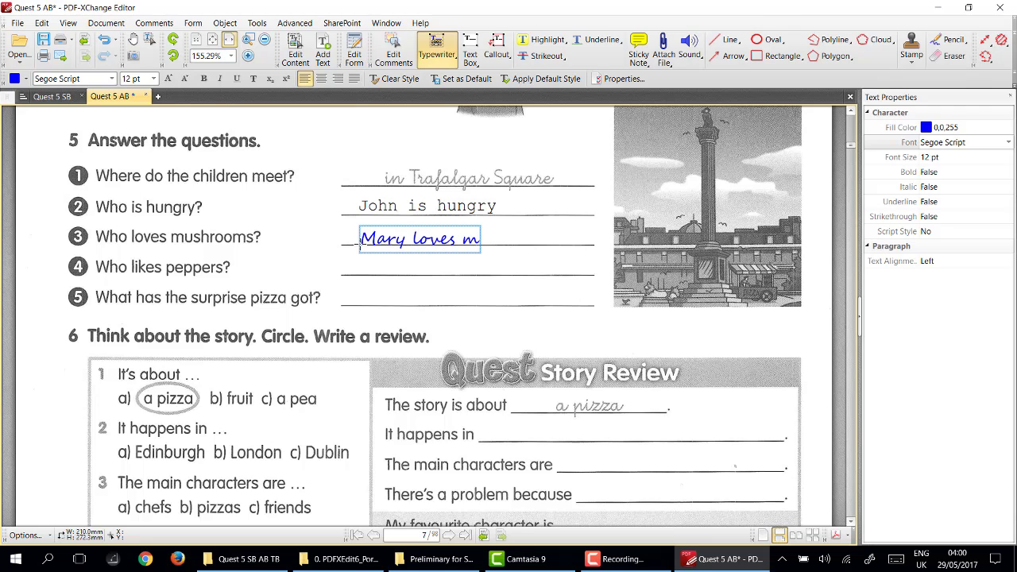
pyautogui.write('ushrooms')
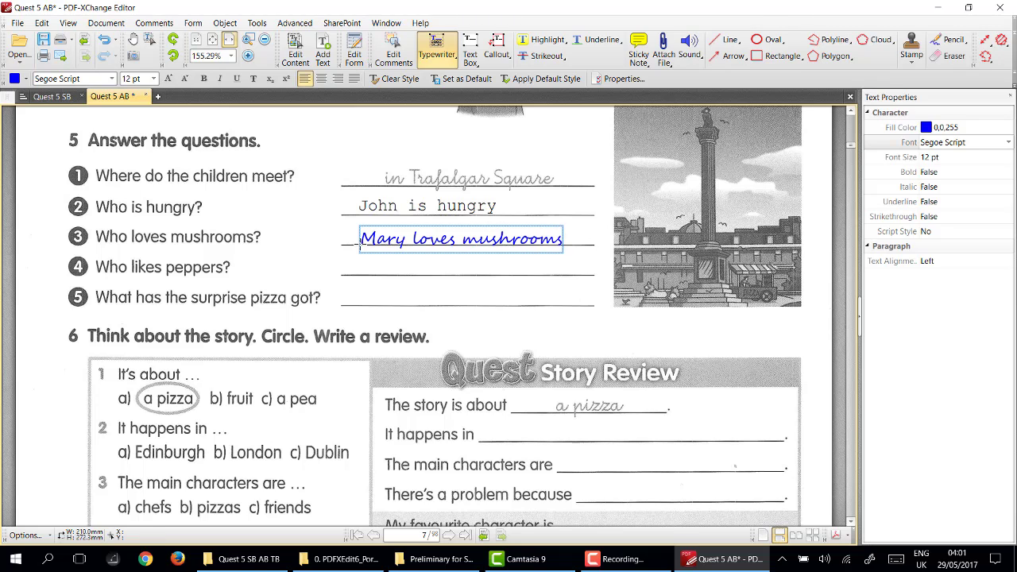
pyautogui.click(406, 270)
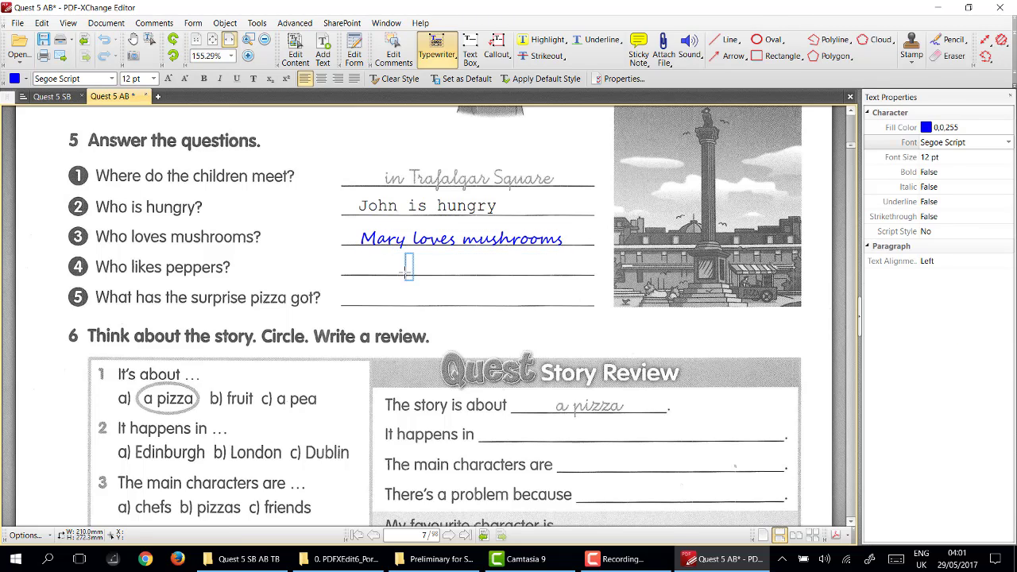
pyautogui.click(363, 298)
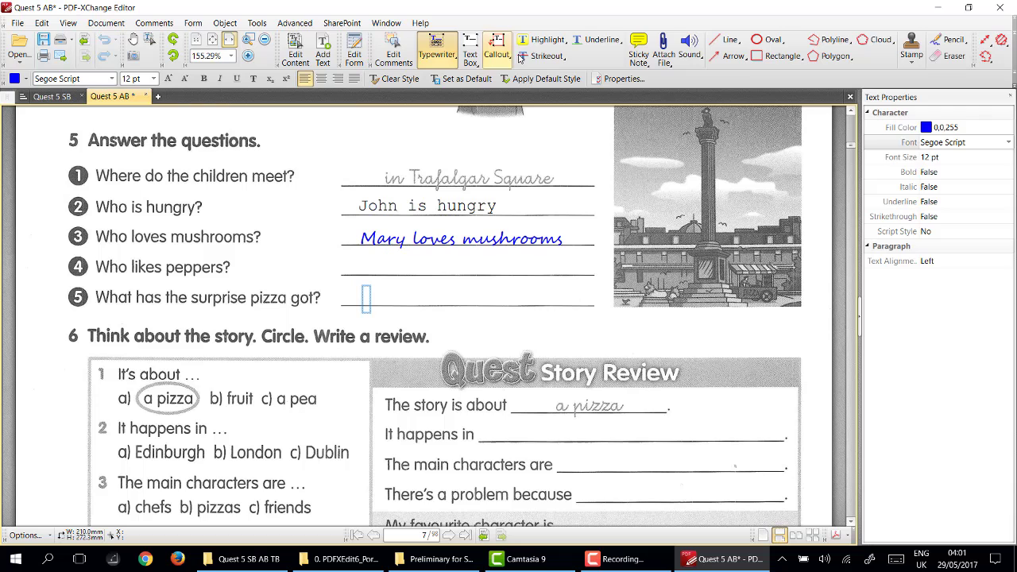
# Set the typewriter defaults to 14 pt font size and Custom subject kind.
pyautogui.click(435, 49)
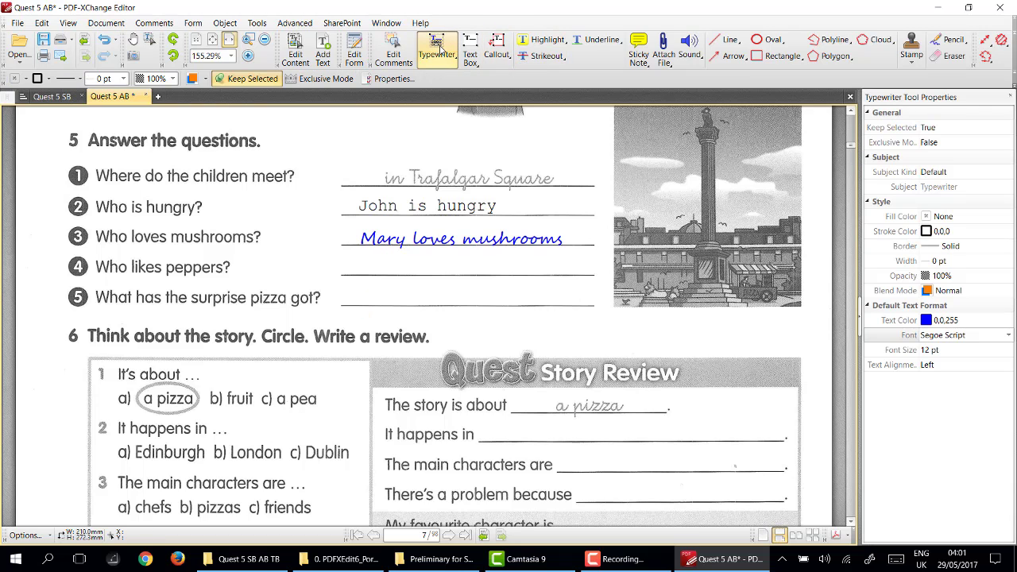
pyautogui.click(993, 352)
pyautogui.click(1007, 350)
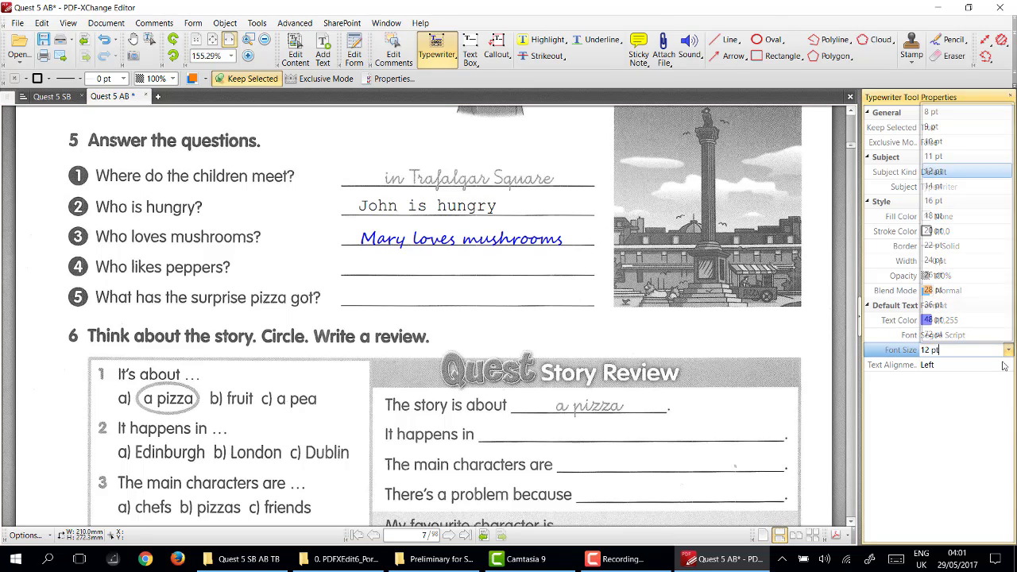
pyautogui.click(961, 187)
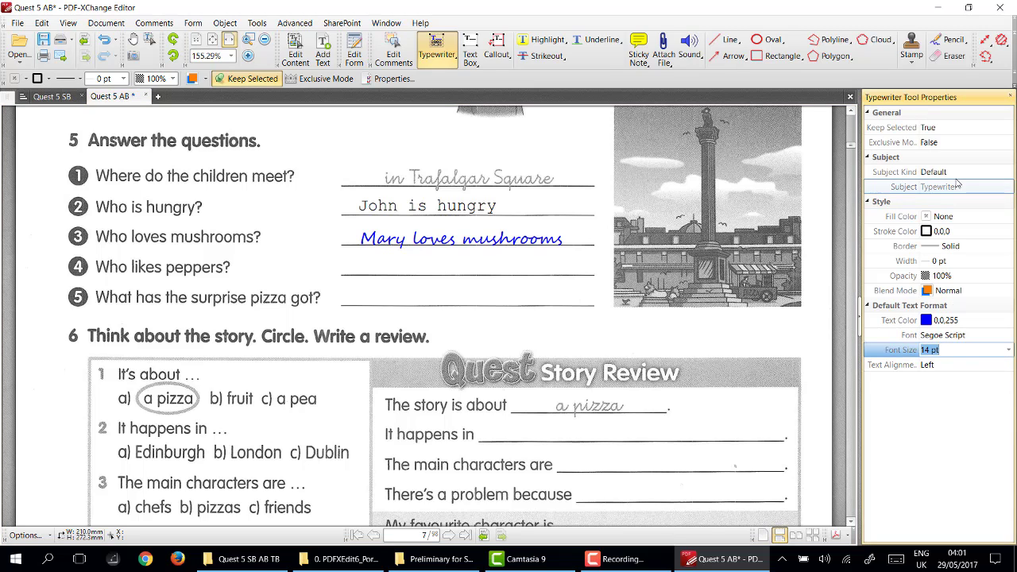
pyautogui.click(960, 174)
pyautogui.click(960, 173)
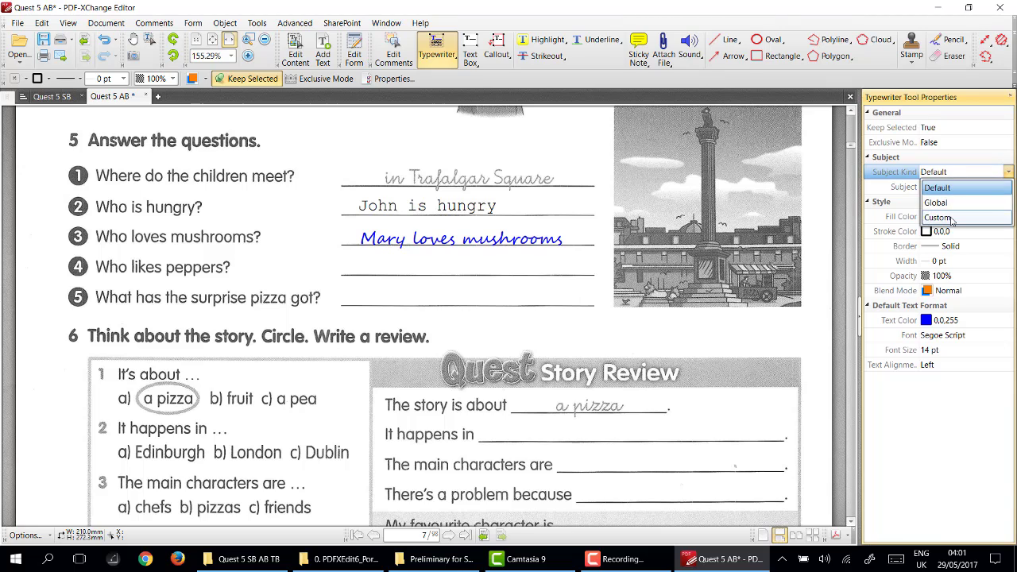
pyautogui.click(952, 218)
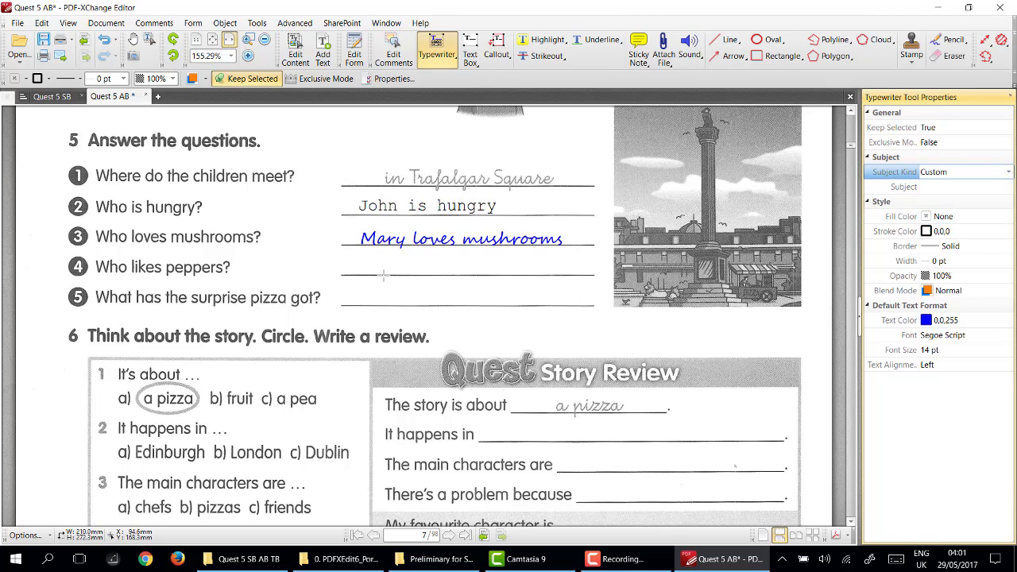
pyautogui.click(356, 301)
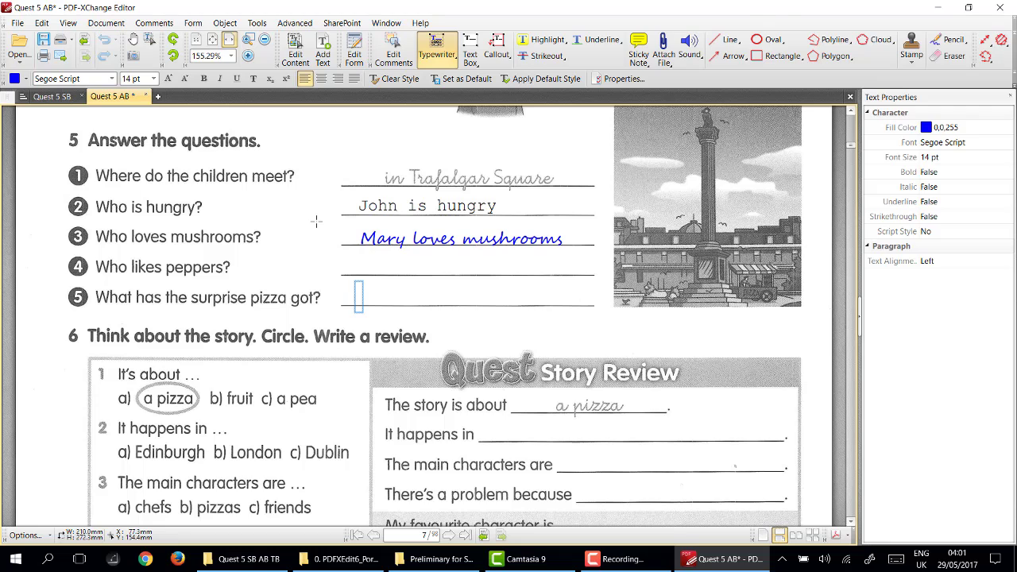
# Type 'apples' for question 5, then draw a text box over question 3's answer line.
pyautogui.write('app')
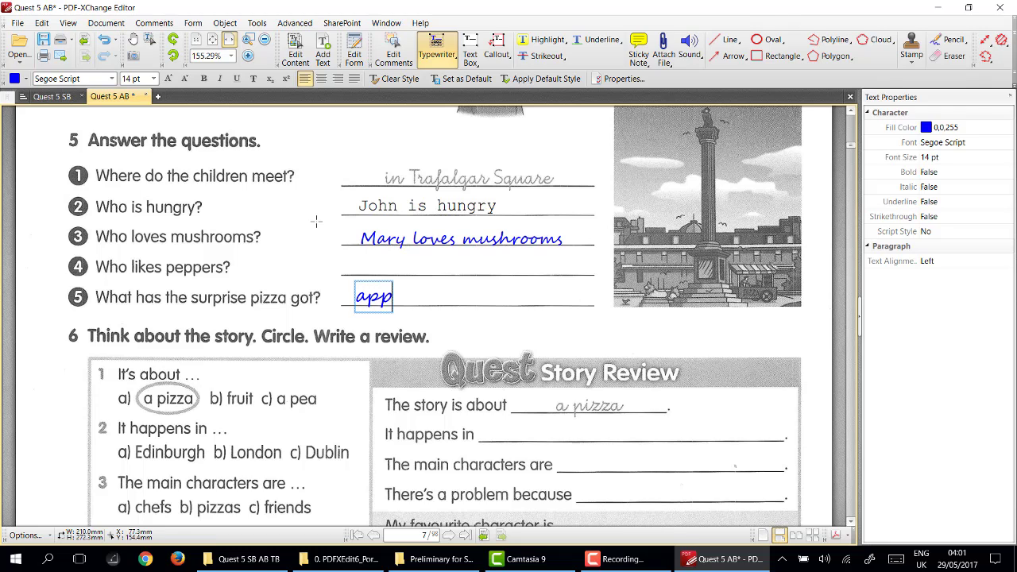
pyautogui.write('les')
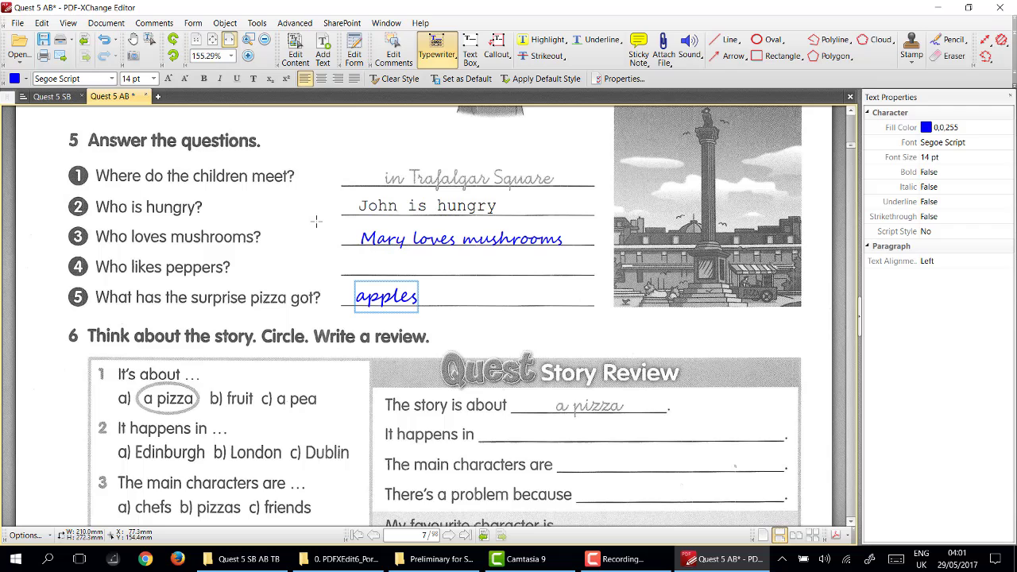
pyautogui.click(462, 312)
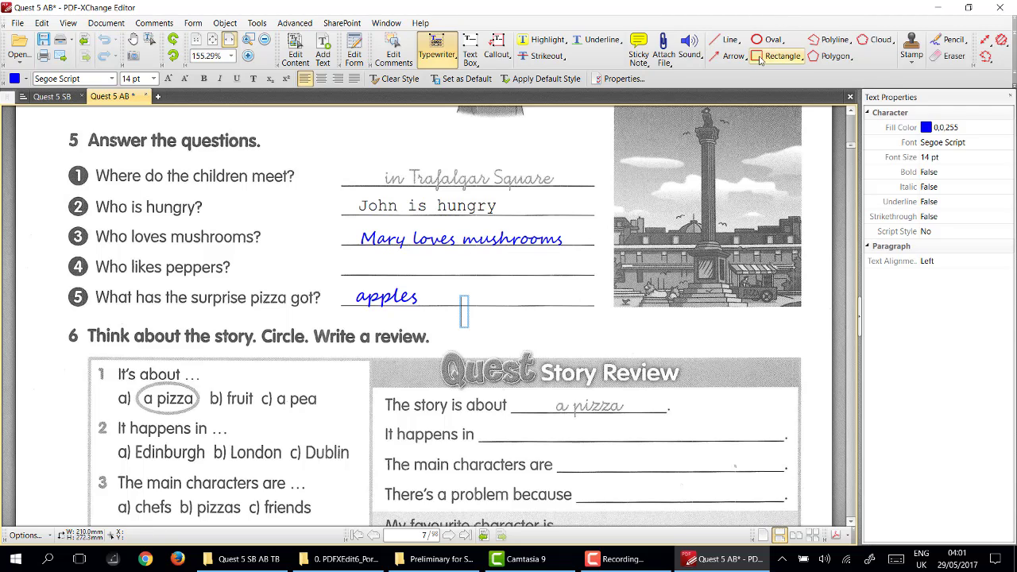
pyautogui.click(470, 44)
pyautogui.moveTo(348, 223); pyautogui.dragTo(579, 249)
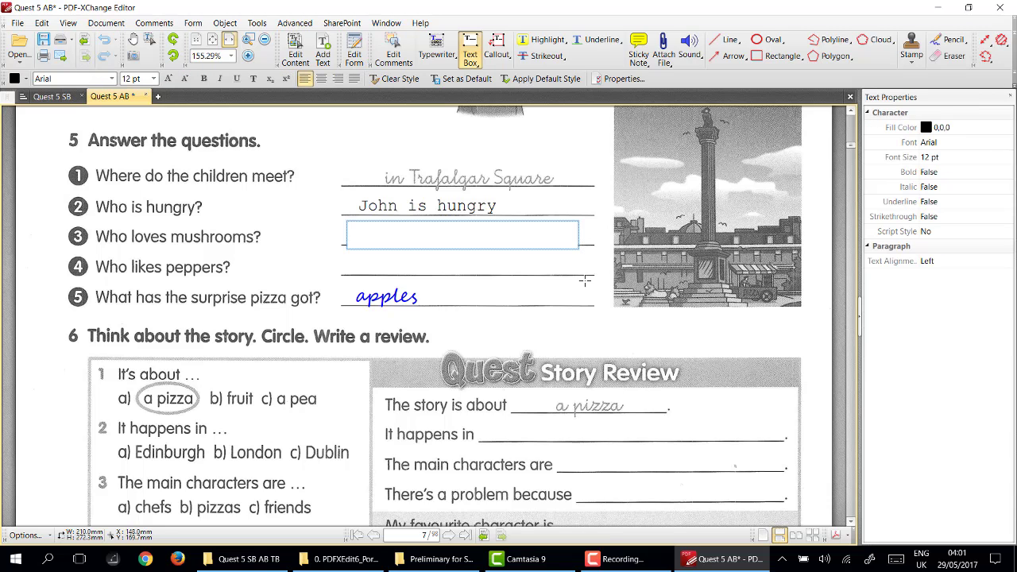
pyautogui.click(591, 319)
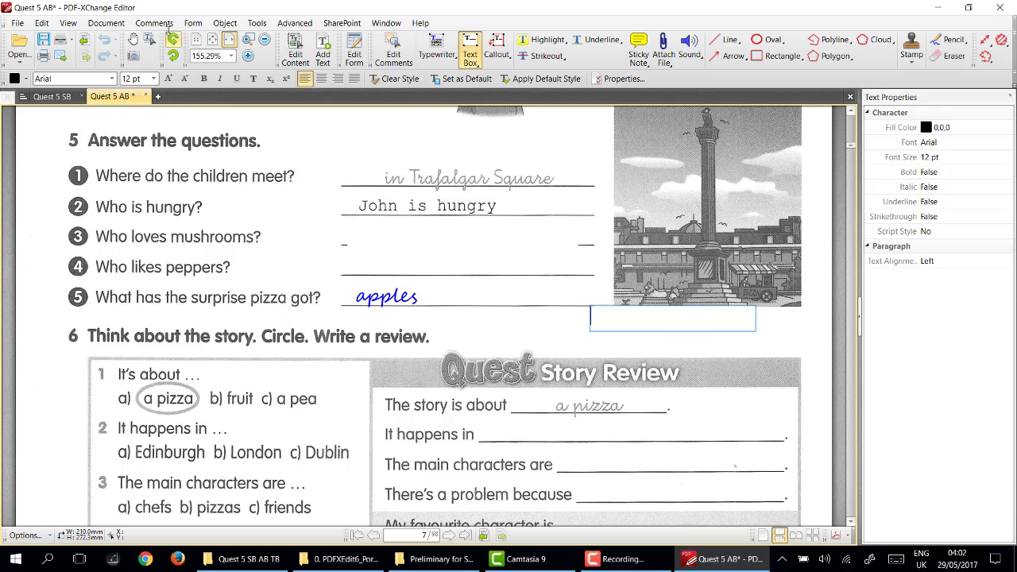
pyautogui.click(132, 39)
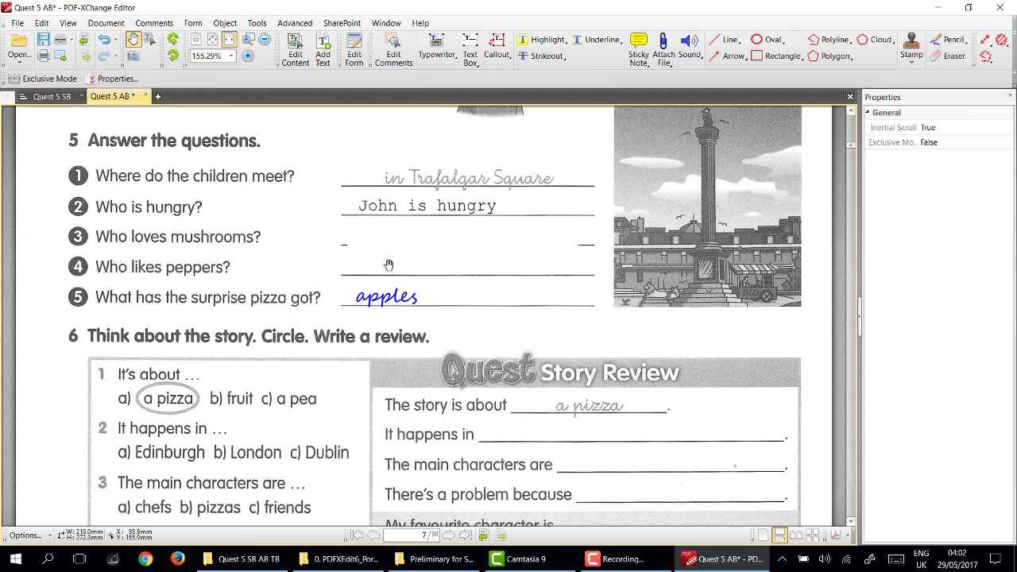
pyautogui.click(448, 243)
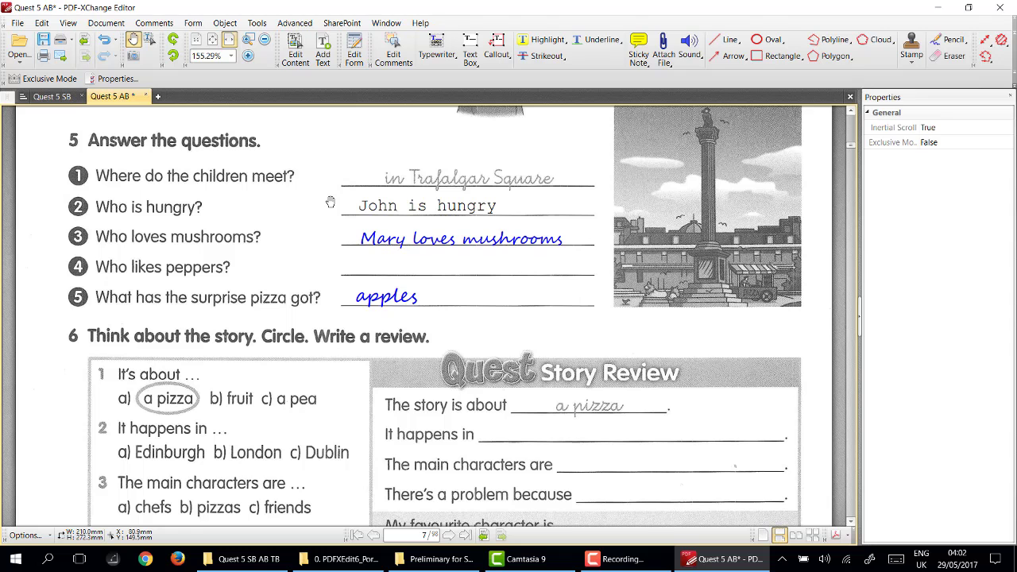
# Bring Quest 5 SB forward and pan to Lesson 6's Star Writer 'Dear Quest team' letter.
pyautogui.click(52, 96)
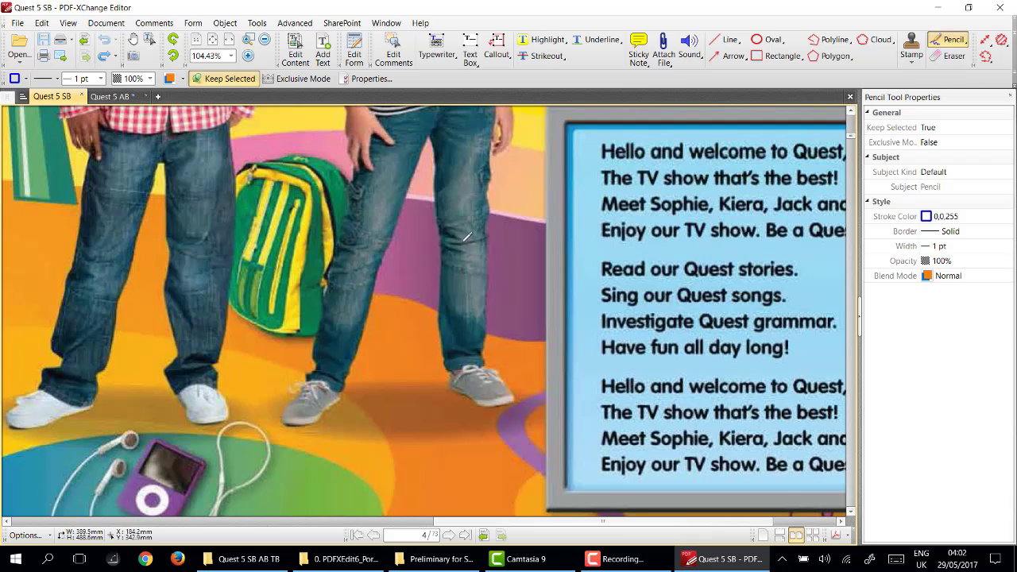
pyautogui.click(859, 316)
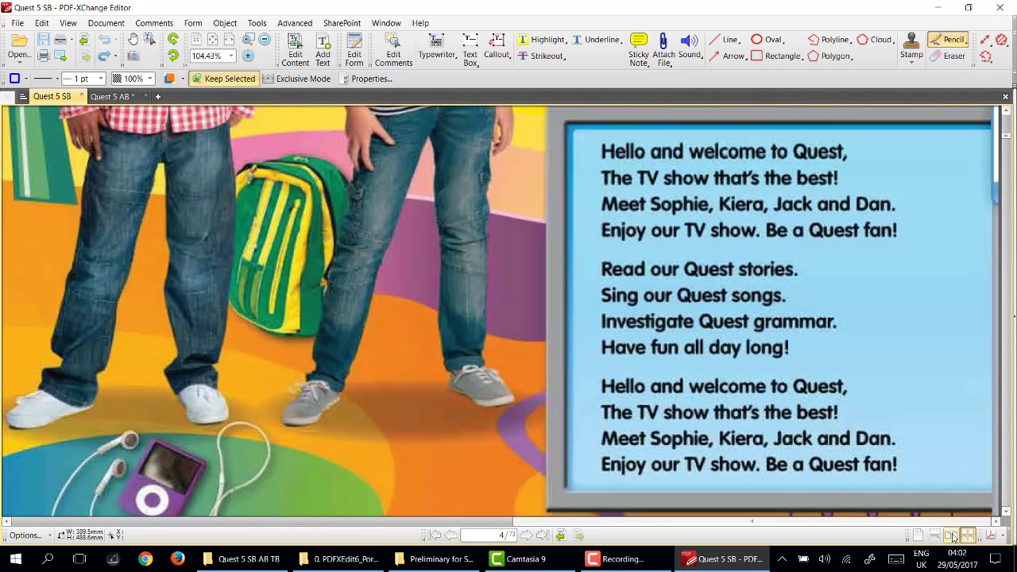
pyautogui.click(212, 39)
pyautogui.scroll(-2, 501, 316)
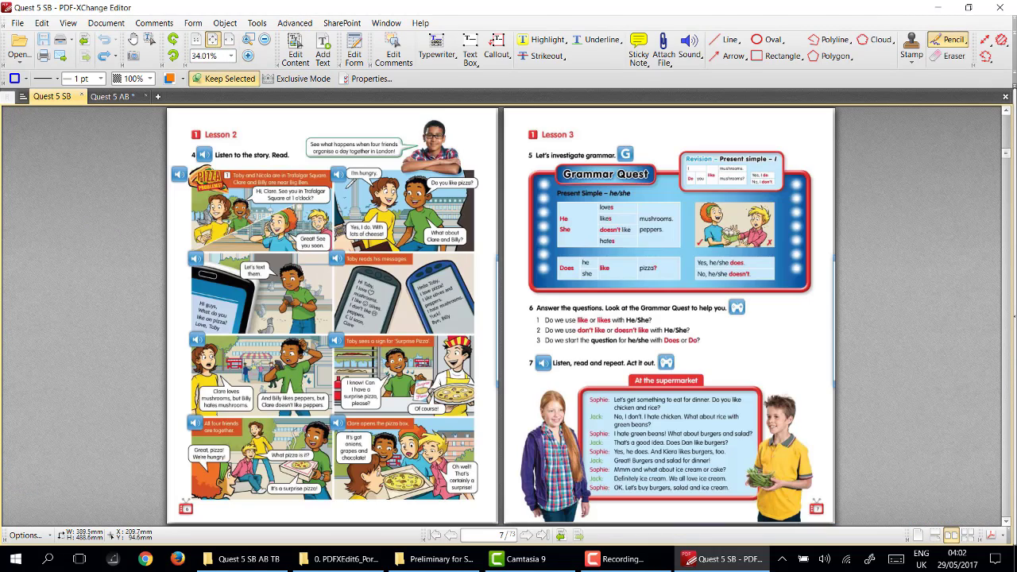
pyautogui.scroll(-2, 351, 182)
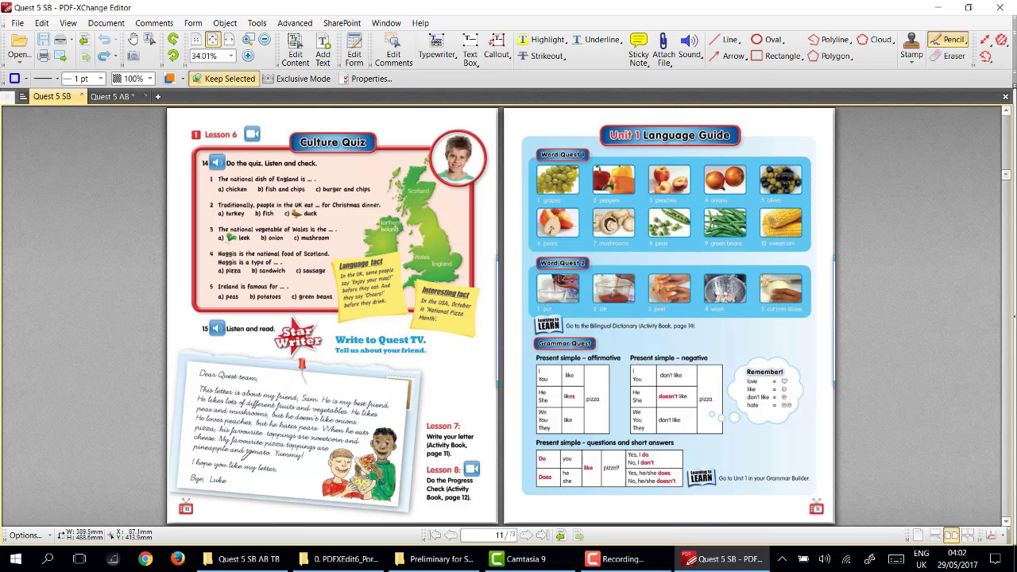
pyautogui.scroll(4, 248, 452)
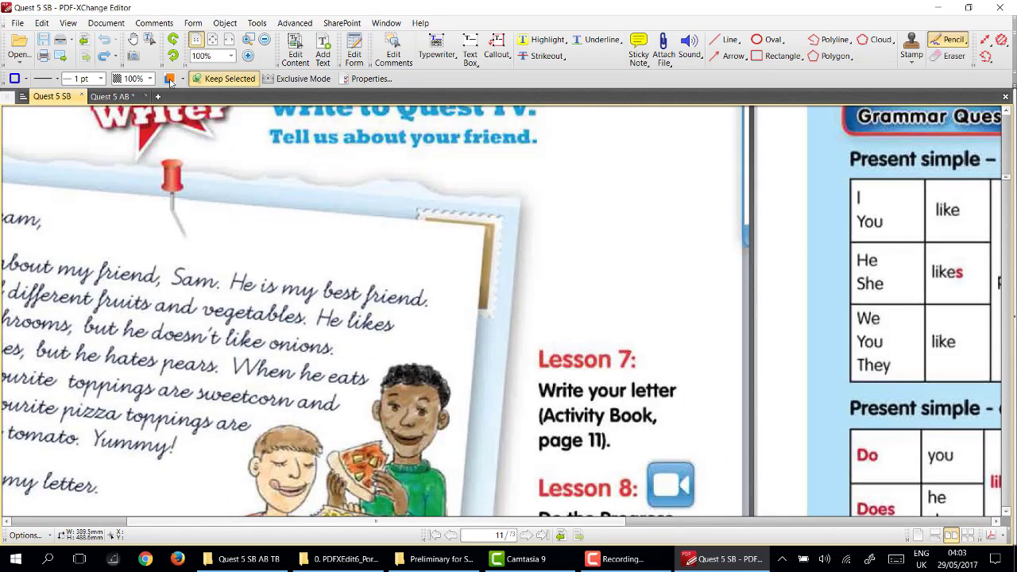
pyautogui.click(133, 40)
pyautogui.moveTo(203, 304)
pyautogui.mouseDown()
pyautogui.moveTo(548, 252)
pyautogui.moveTo(553, 242)
pyautogui.mouseUp()
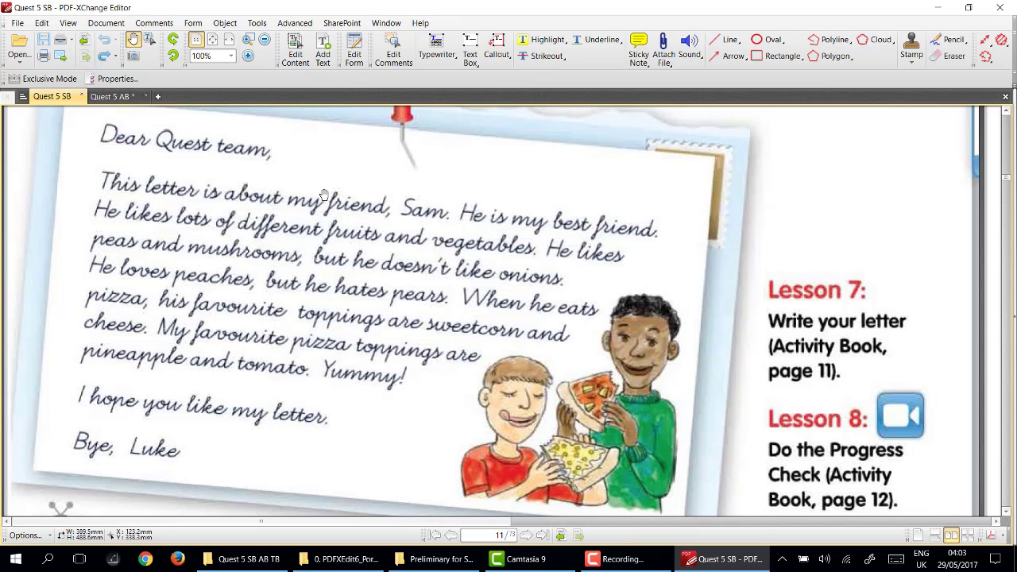
pyautogui.scroll(-5, 323, 194)
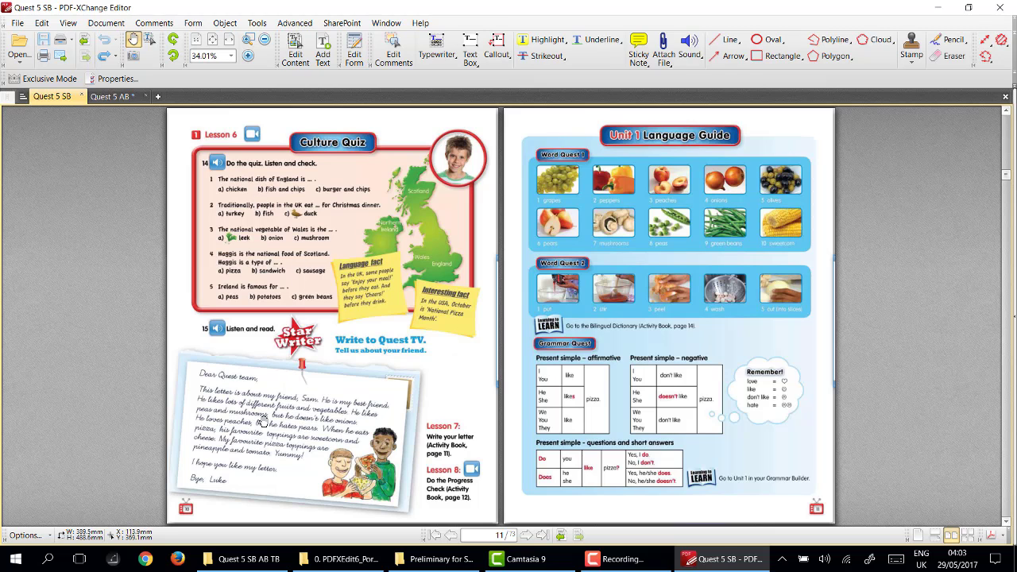
pyautogui.scroll(4, 263, 423)
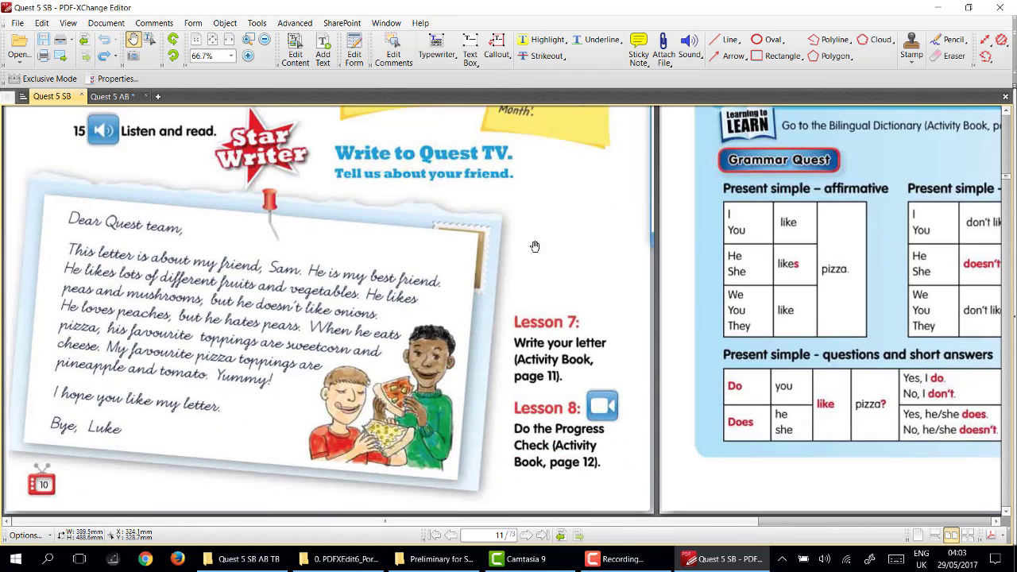
pyautogui.scroll(3, 272, 318)
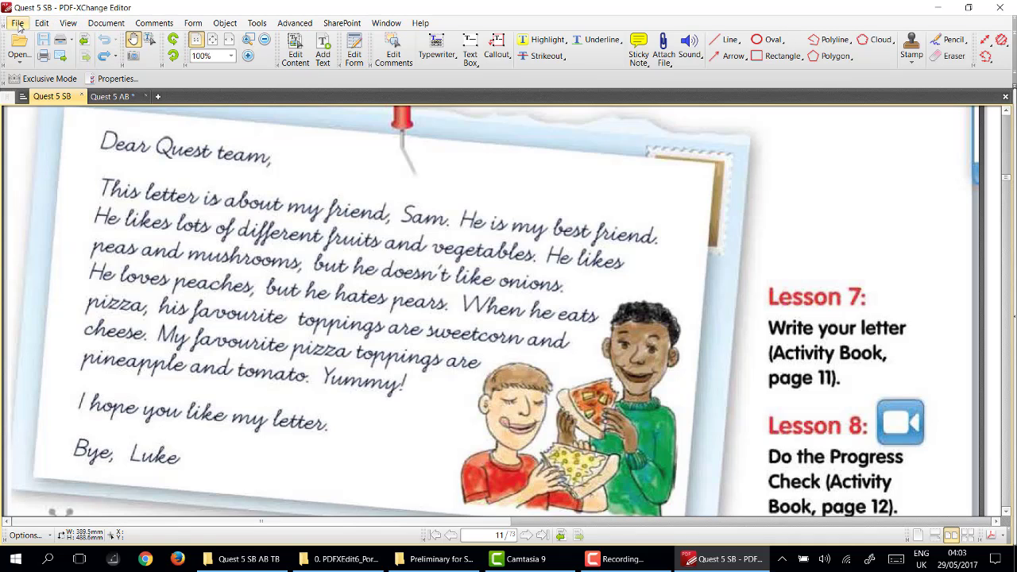
# Create a blank one-page A4 portrait document, then return to the Quest 5 SB tab.
pyautogui.click(18, 26)
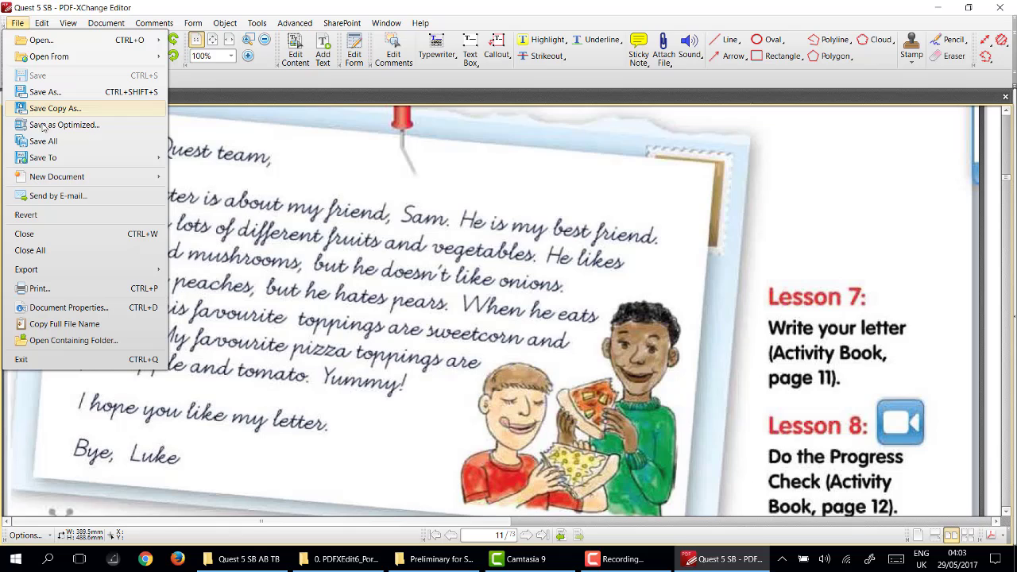
pyautogui.moveTo(151, 173)
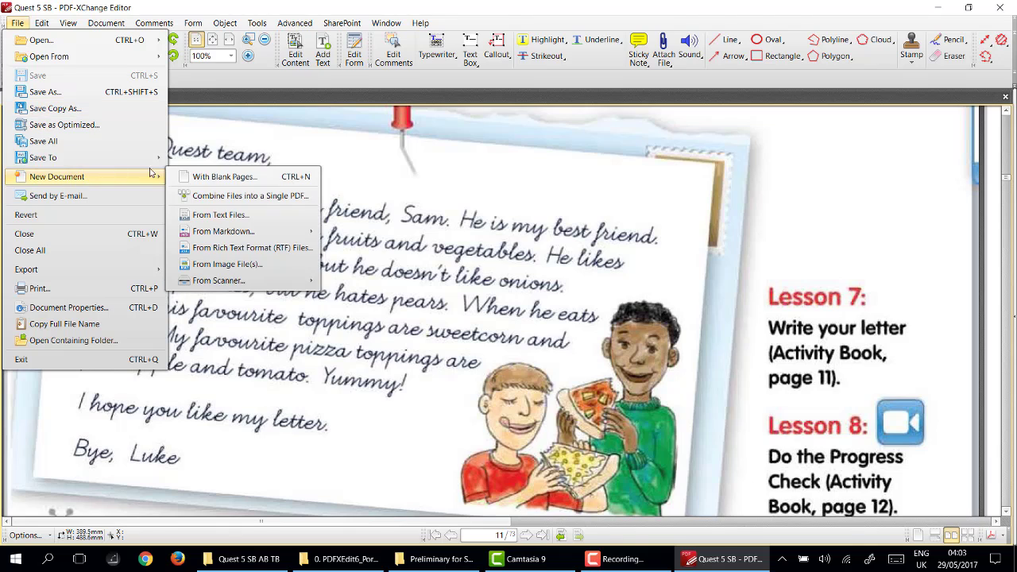
pyautogui.click(206, 178)
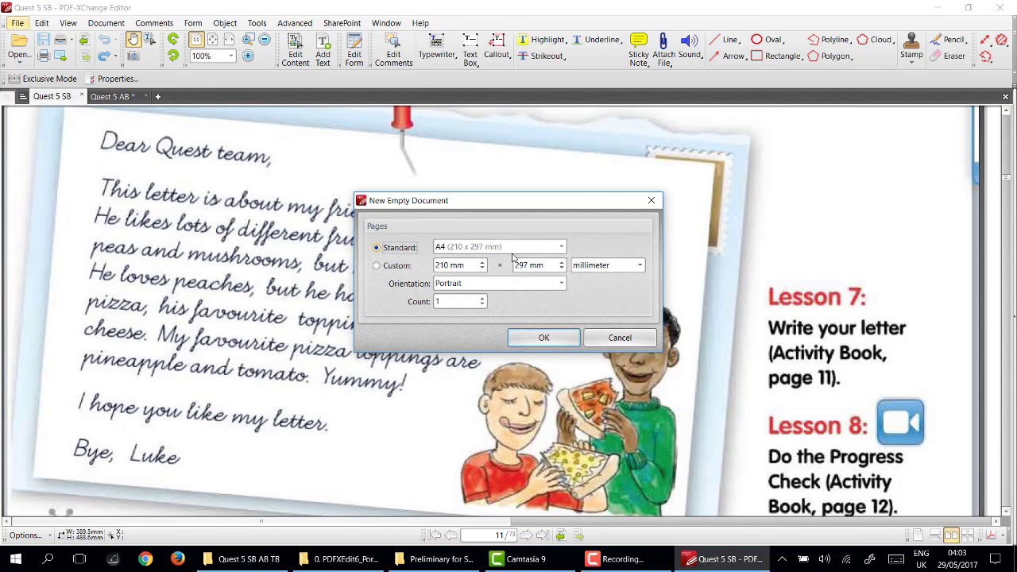
pyautogui.click(543, 339)
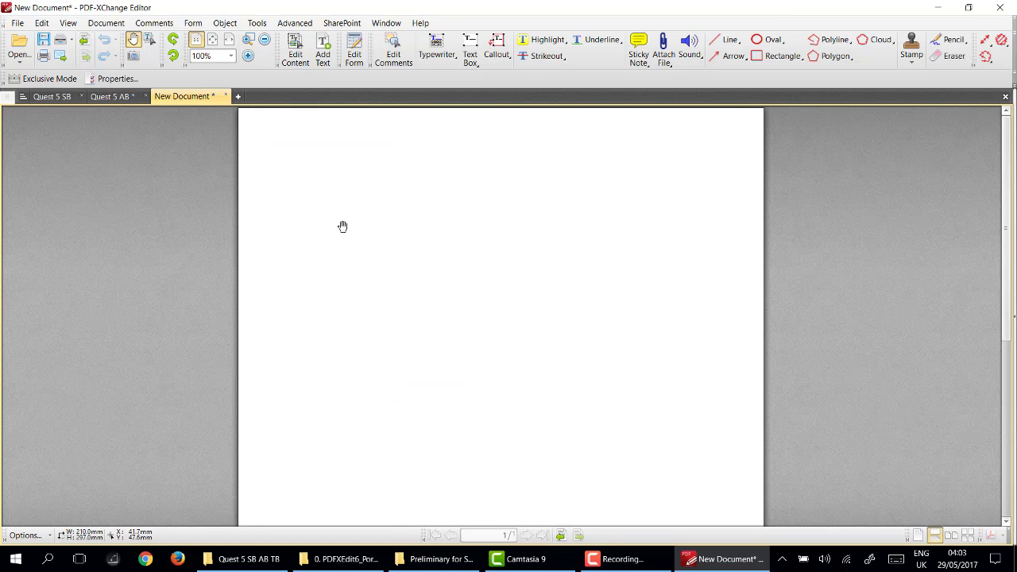
pyautogui.click(52, 96)
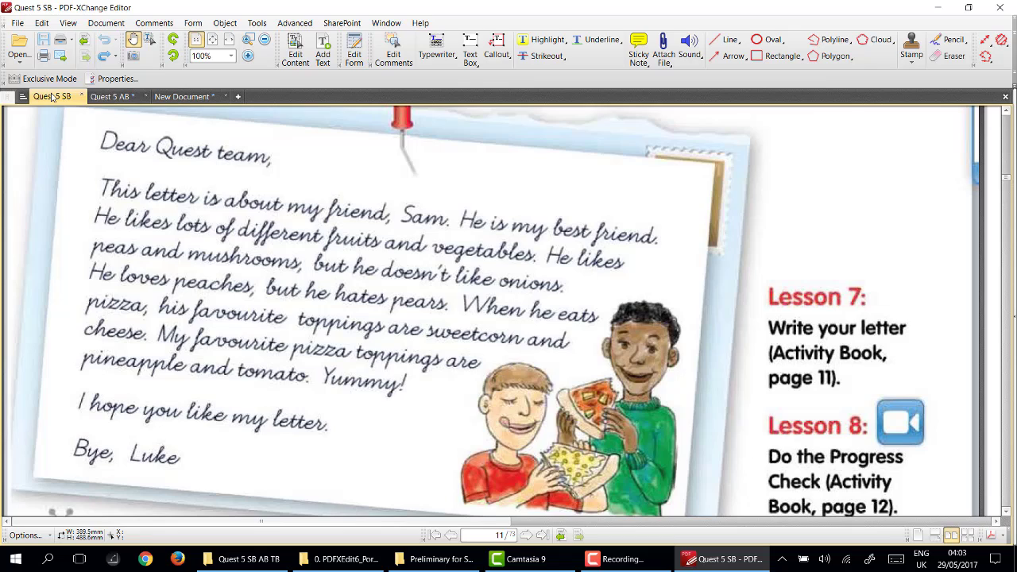
# Snapshot the handwritten 'Dear Quest team' letter on the Quest 5 SB page to the clipboard.
pyautogui.click(133, 57)
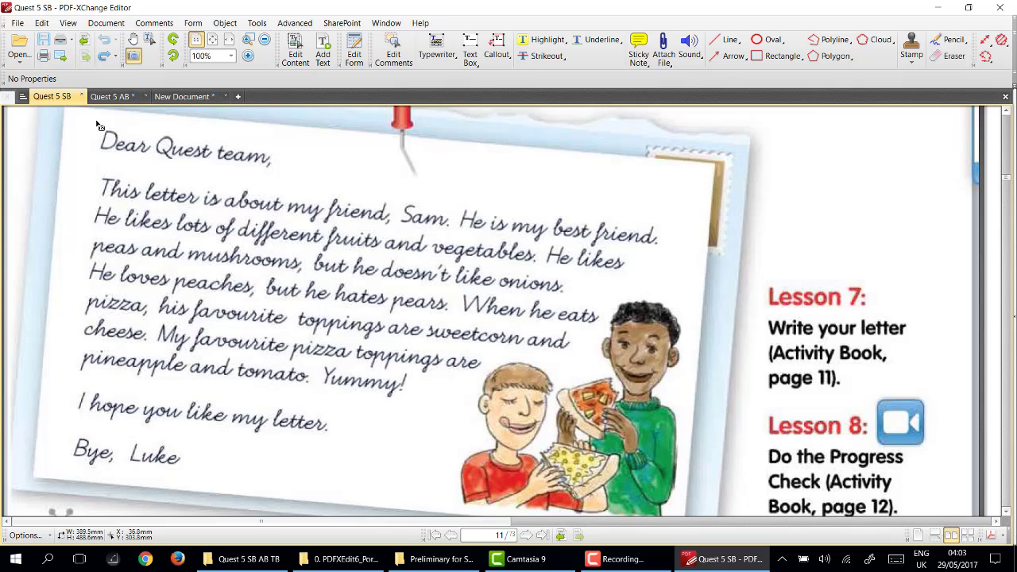
pyautogui.rightClick(135, 59)
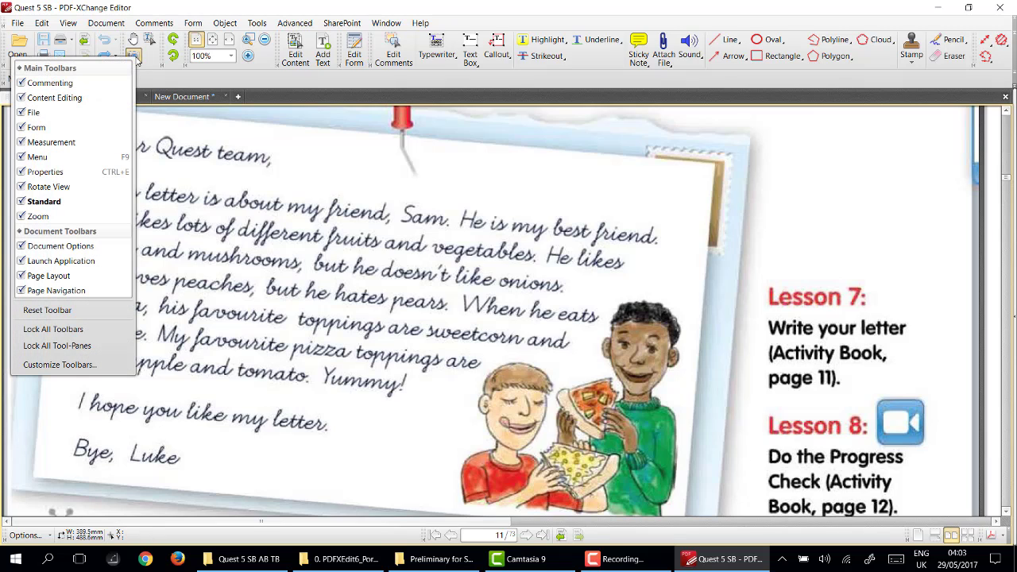
pyautogui.press('Escape')
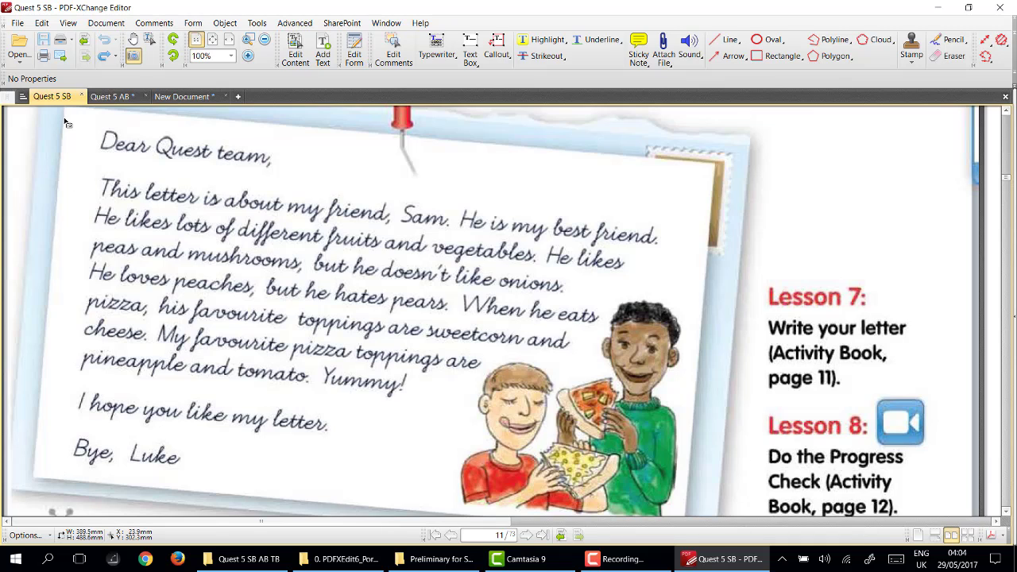
pyautogui.moveTo(65, 119); pyautogui.dragTo(667, 482)
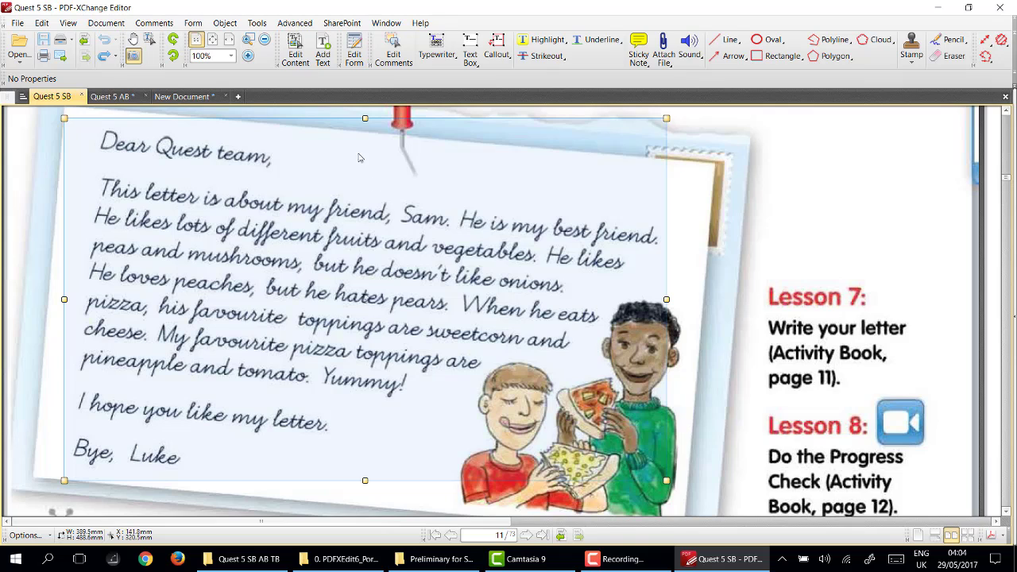
# Paste the letter snapshot onto the blank page of the New Document.
pyautogui.click(187, 97)
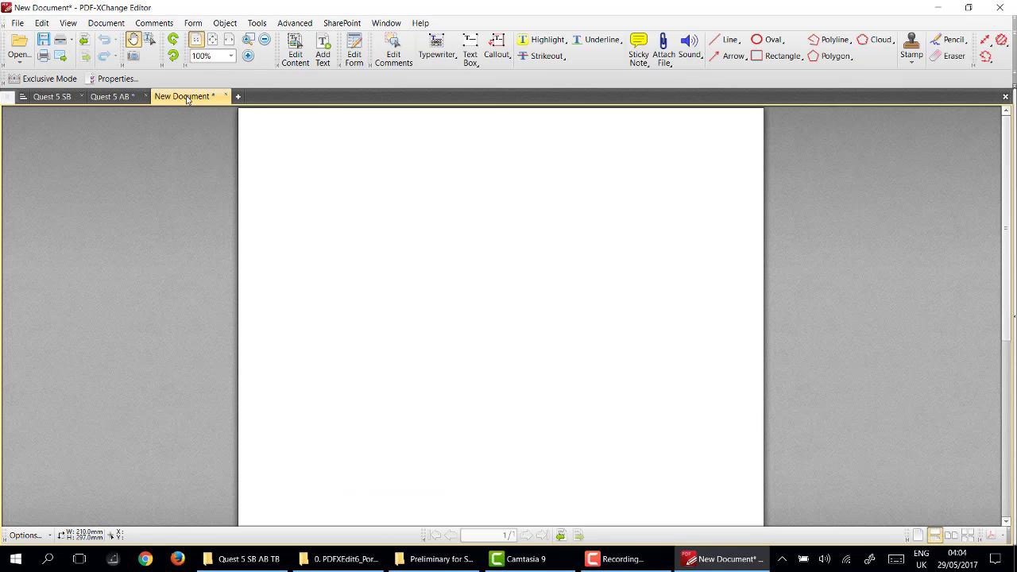
pyautogui.rightClick(391, 203)
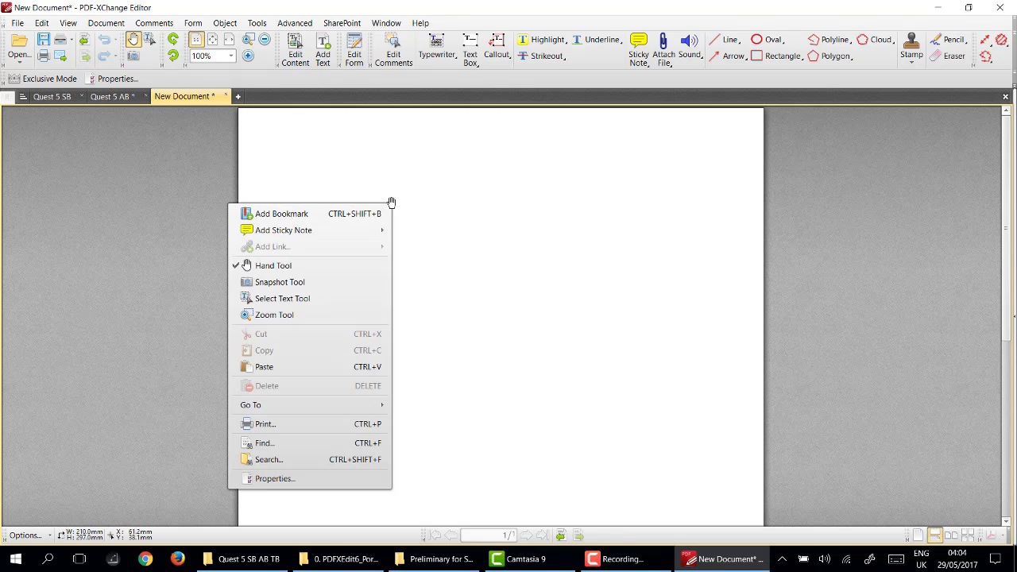
pyautogui.click(348, 367)
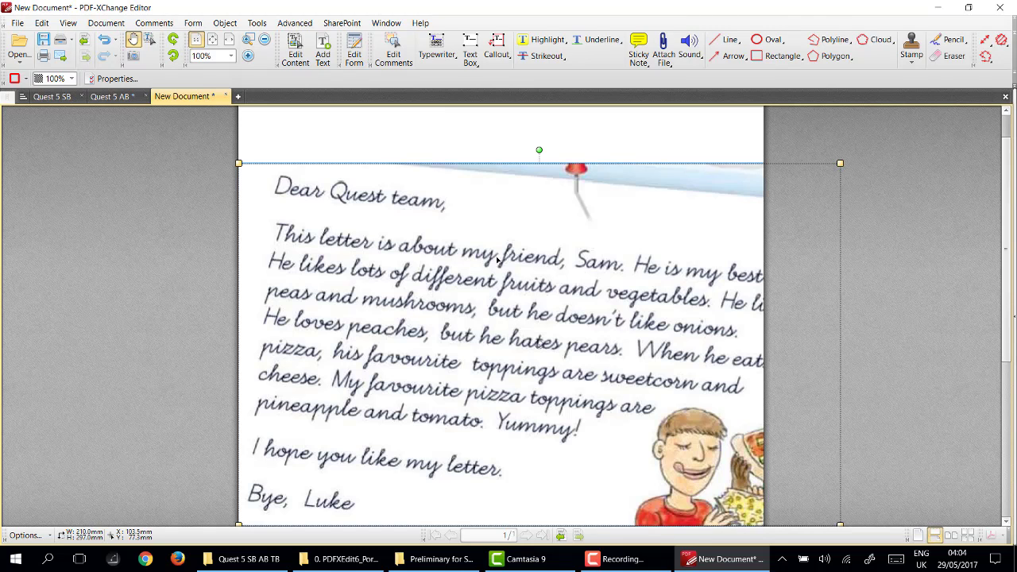
# Resize and reposition the letter image to span most of the page width near the top.
pyautogui.moveTo(838, 166); pyautogui.dragTo(552, 318)
pyautogui.moveTo(460, 405); pyautogui.dragTo(532, 294)
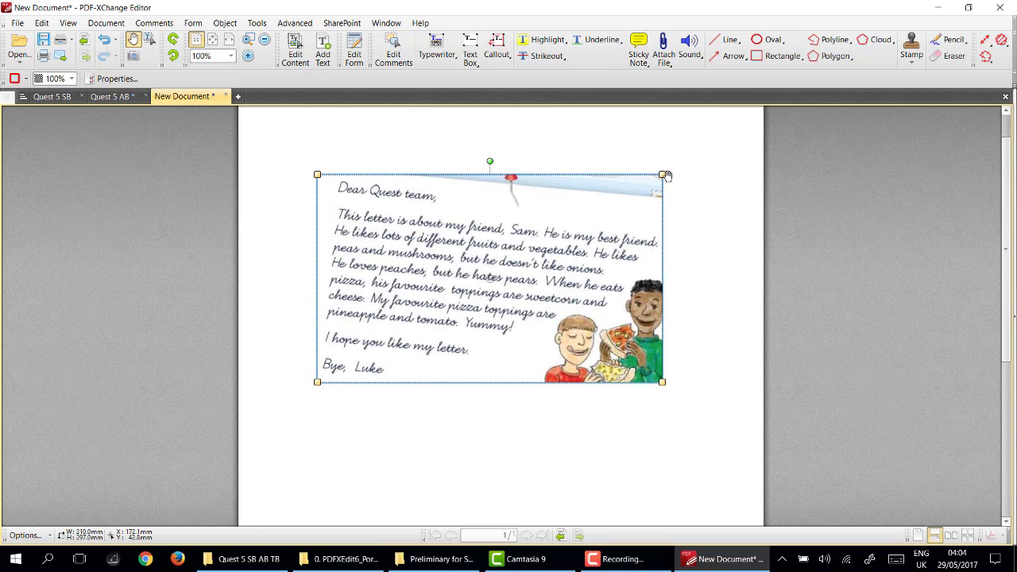
pyautogui.moveTo(662, 174); pyautogui.dragTo(706, 145)
pyautogui.moveTo(559, 280); pyautogui.dragTo(560, 294)
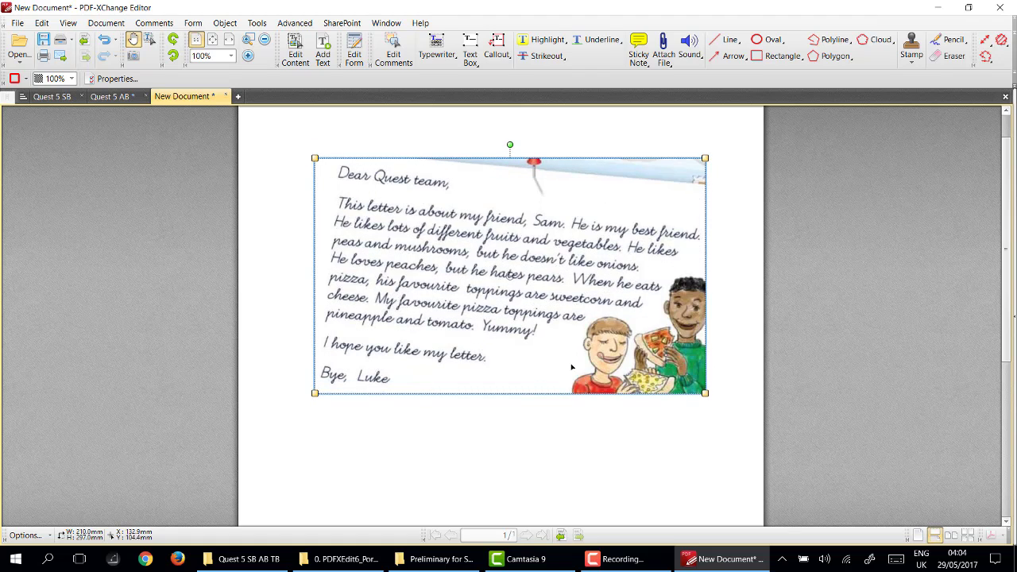
pyautogui.scroll(-3, 731, 318)
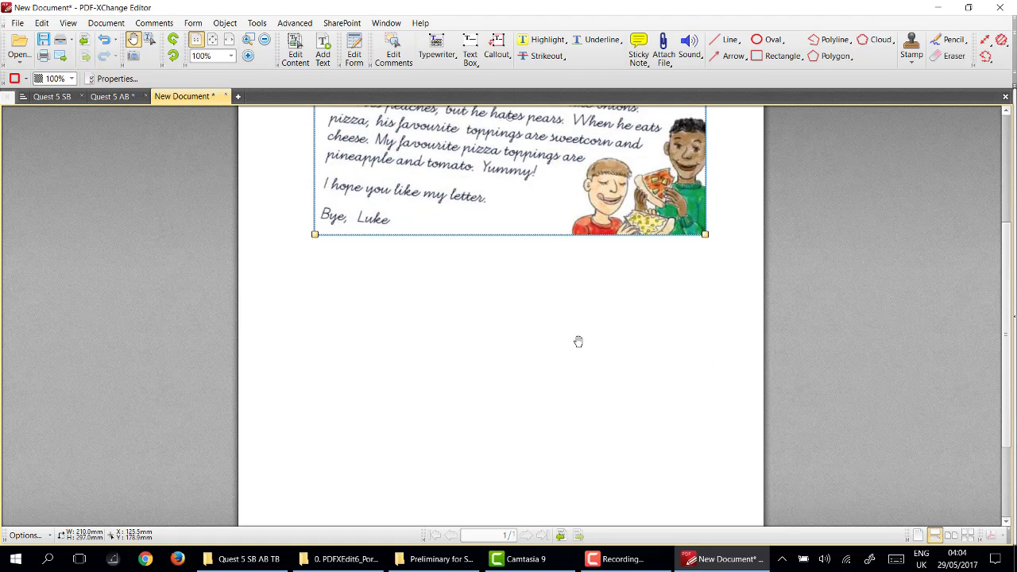
pyautogui.scroll(3, 581, 334)
pyautogui.moveTo(557, 257); pyautogui.dragTo(557, 289)
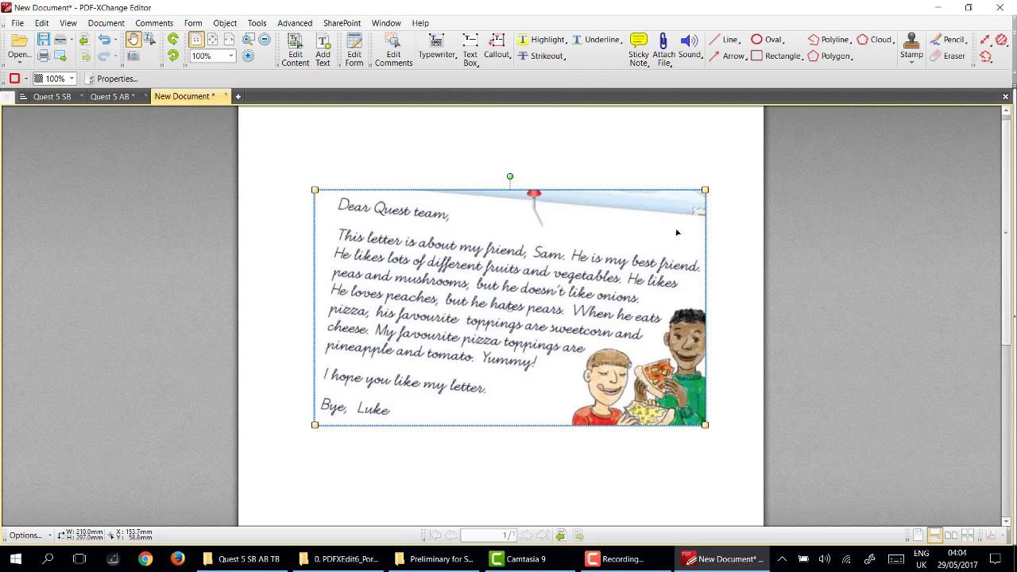
pyautogui.moveTo(704, 190); pyautogui.dragTo(747, 165)
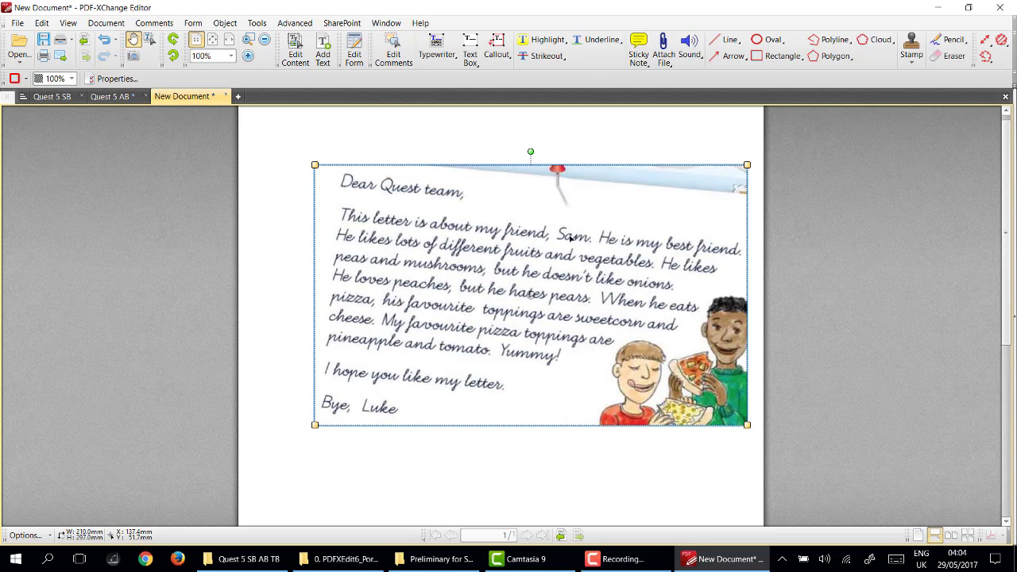
pyautogui.moveTo(317, 167); pyautogui.dragTo(307, 161)
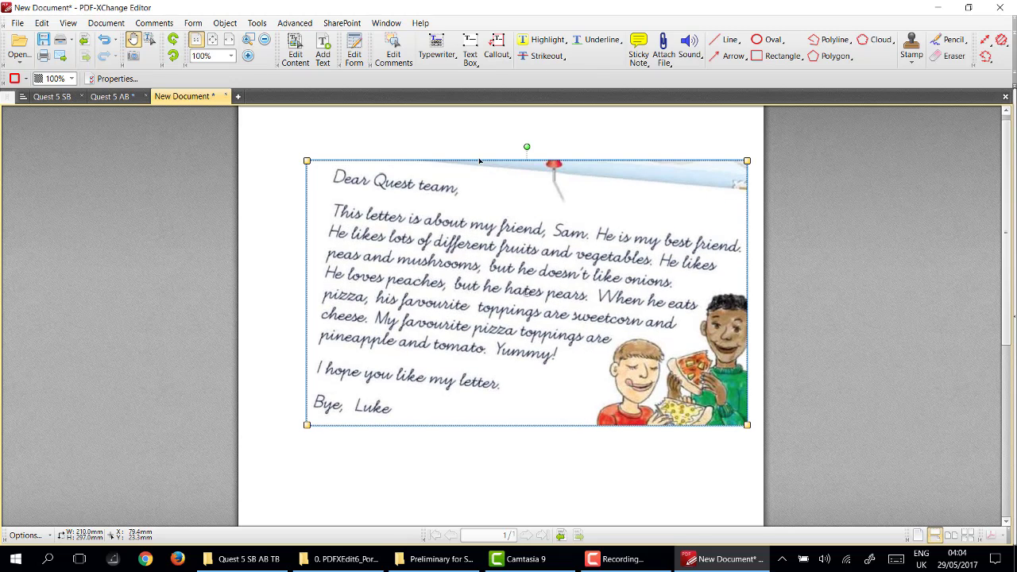
# Straighten the letter image with its rotation handle and shift it up and left.
pyautogui.moveTo(529, 151); pyautogui.dragTo(515, 148)
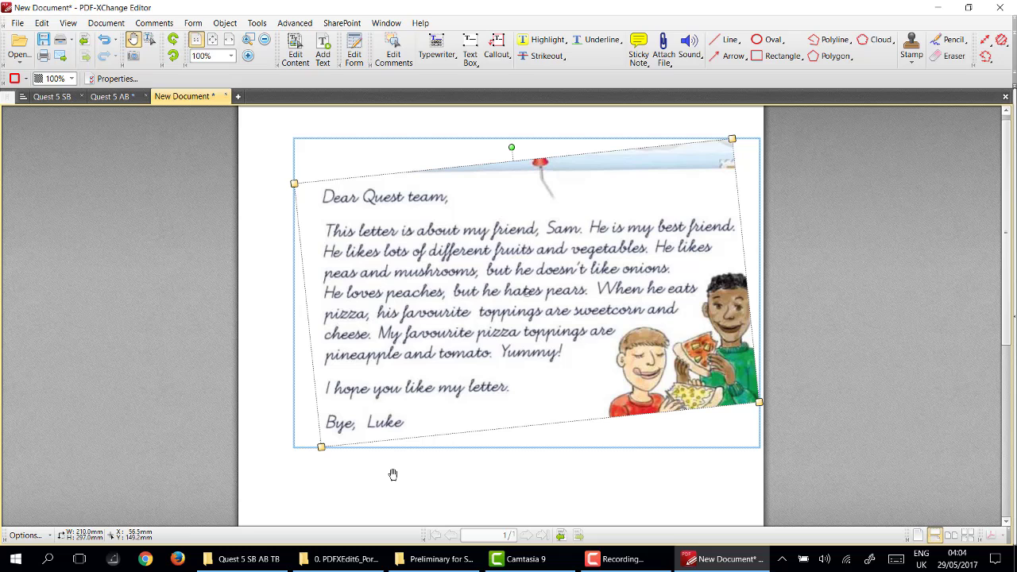
pyautogui.click(479, 481)
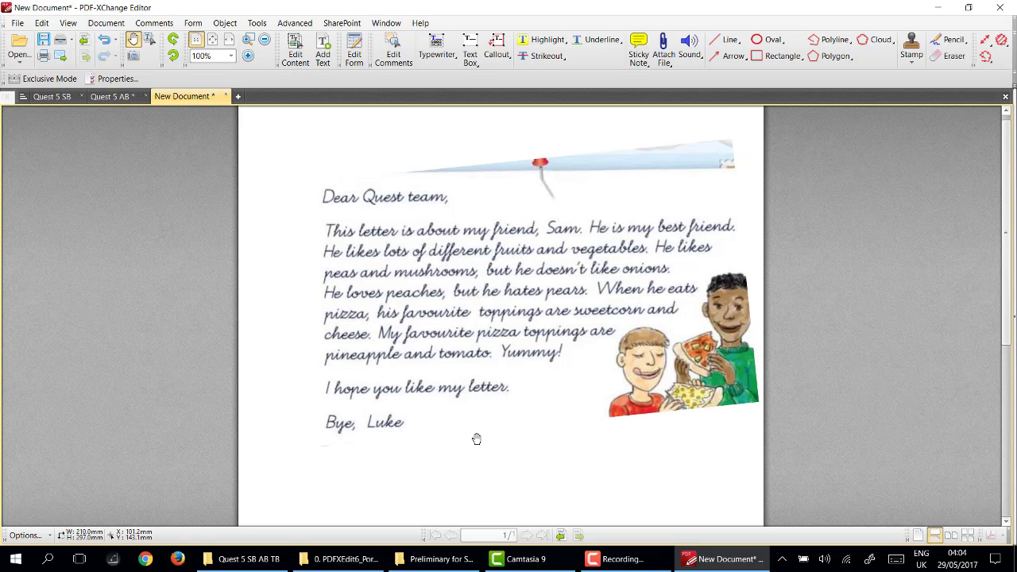
pyautogui.moveTo(539, 312); pyautogui.dragTo(505, 283)
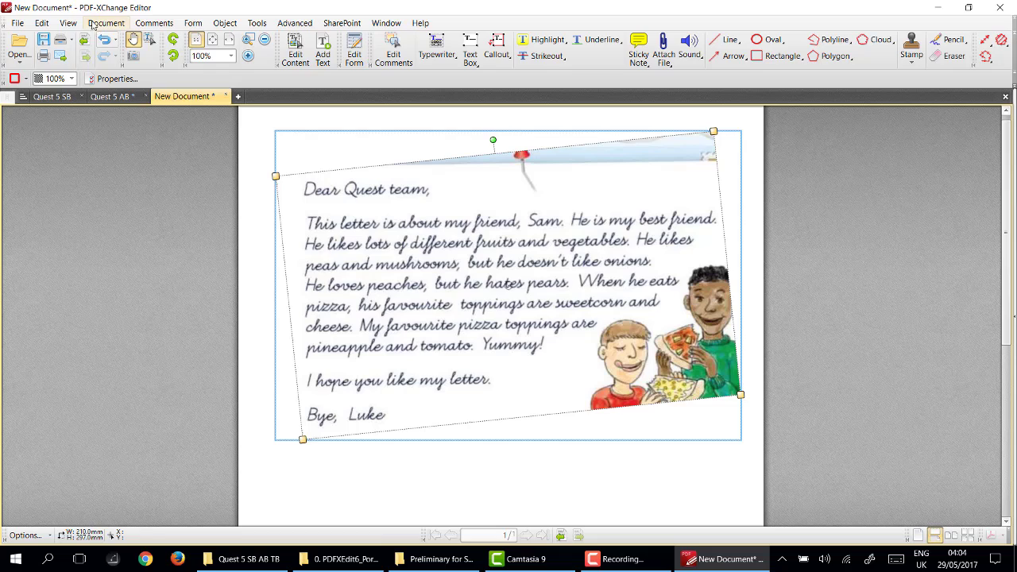
pyautogui.click(251, 140)
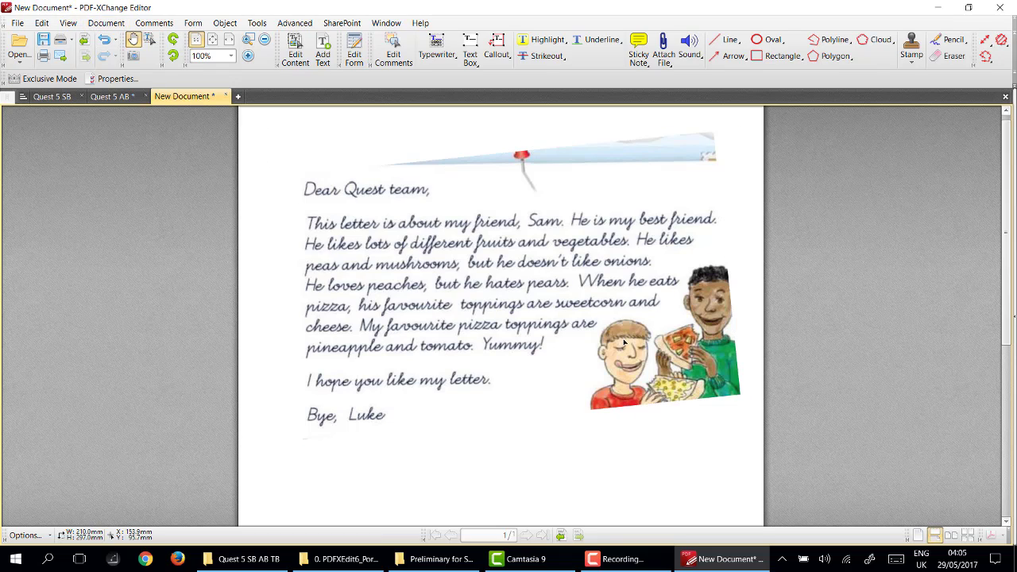
pyautogui.click(501, 263)
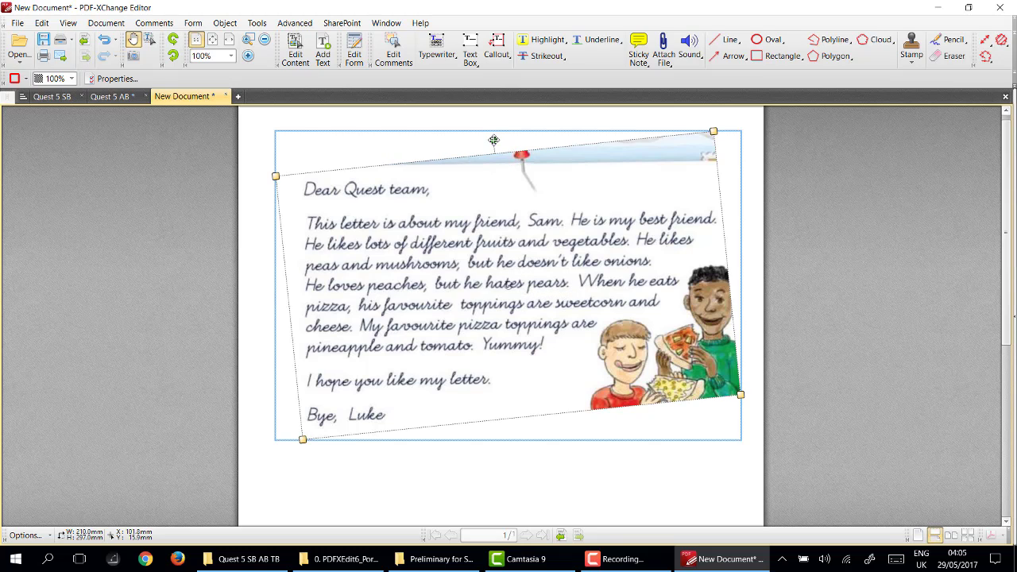
pyautogui.moveTo(492, 140); pyautogui.dragTo(497, 140)
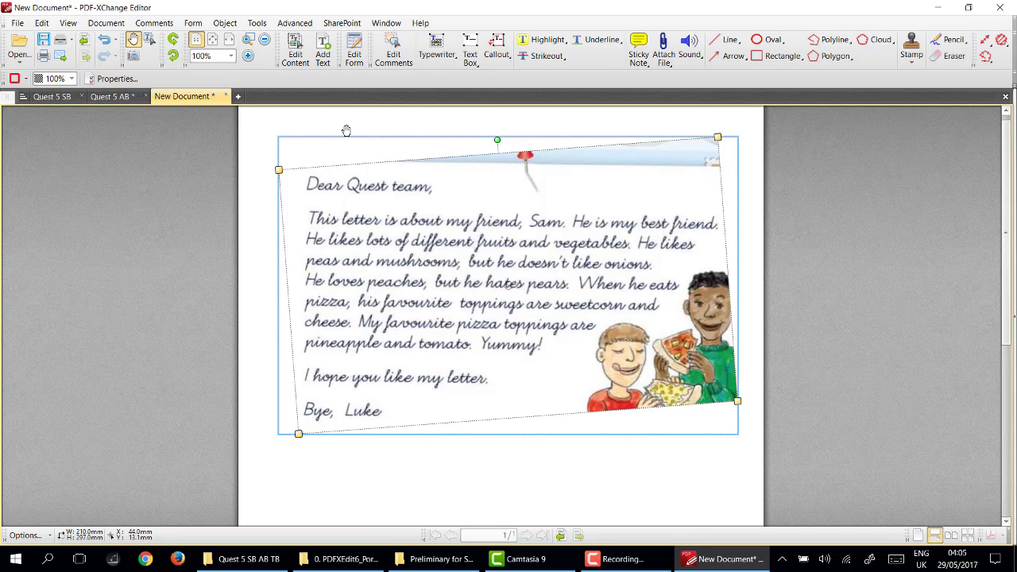
pyautogui.click(368, 160)
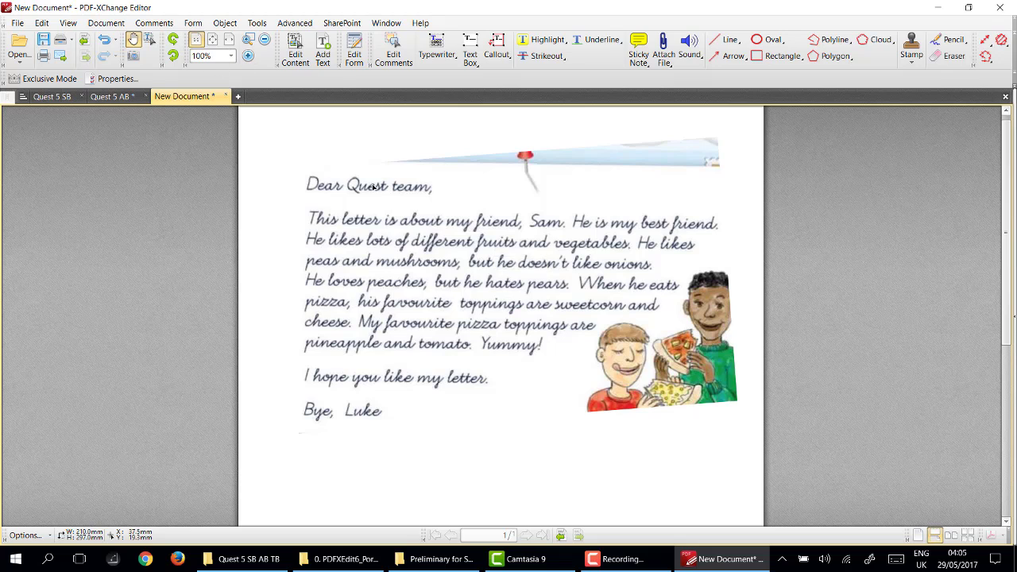
pyautogui.scroll(1, 447, 275)
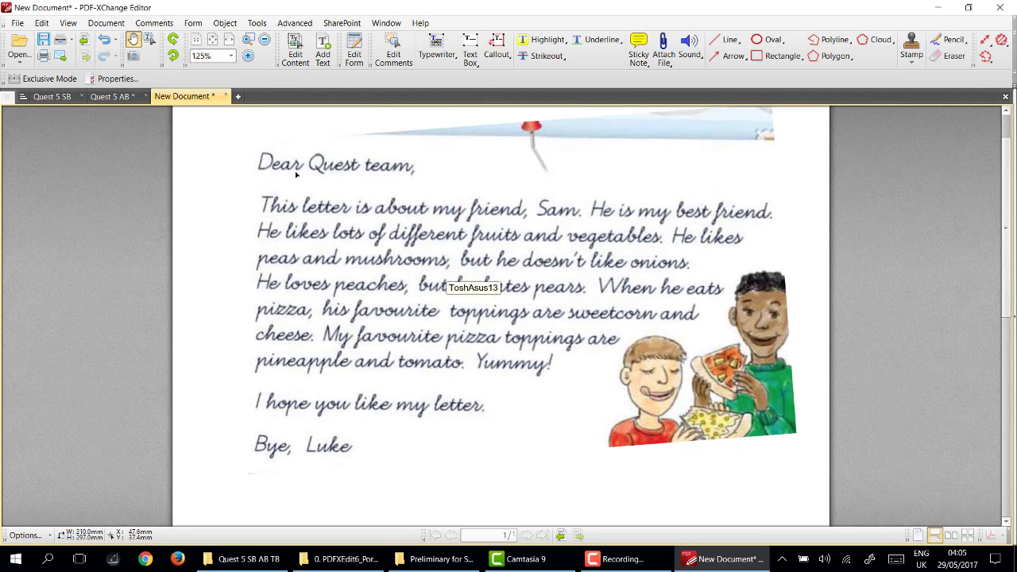
pyautogui.click(134, 56)
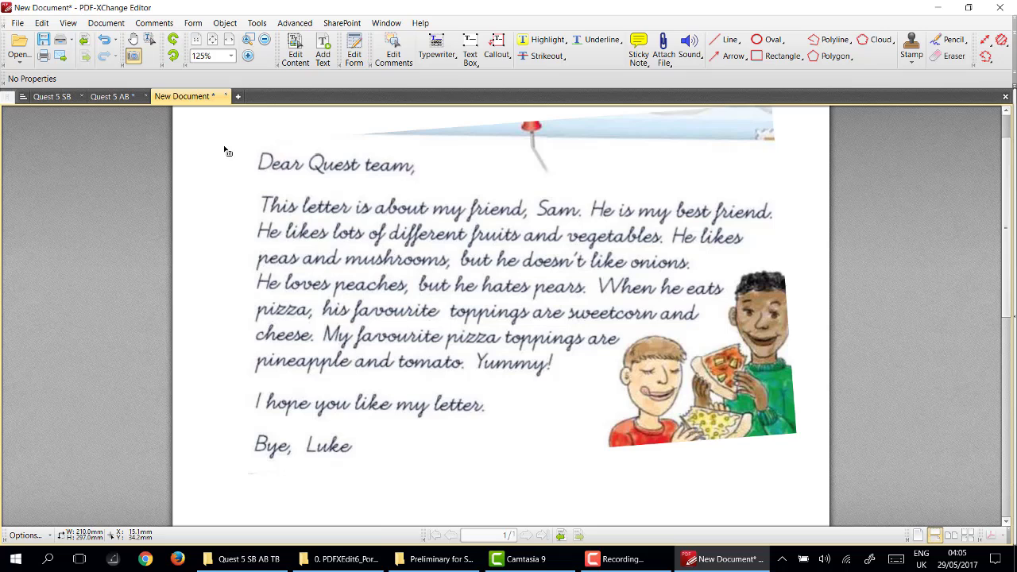
pyautogui.moveTo(239, 143); pyautogui.dragTo(798, 463)
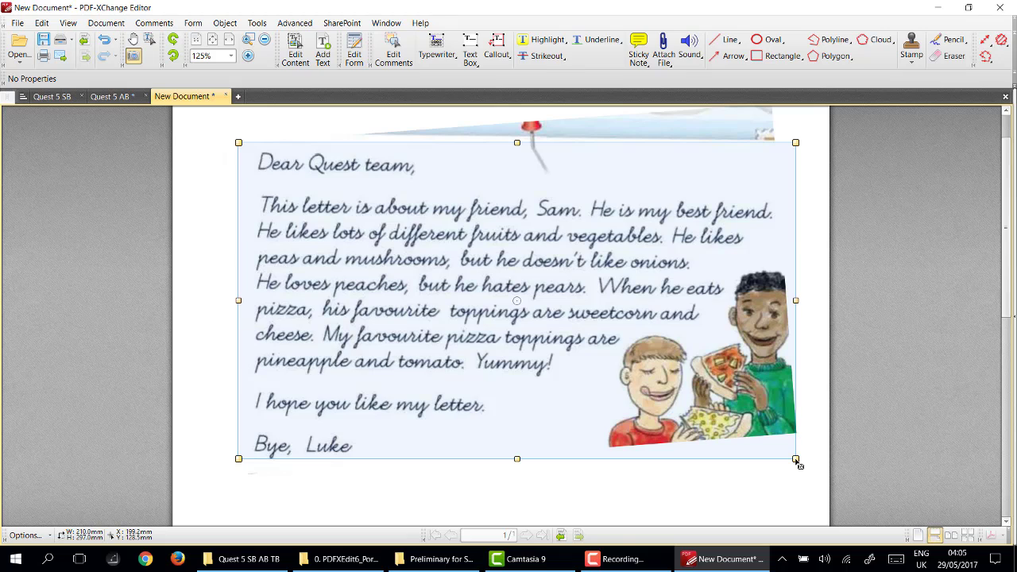
pyautogui.scroll(-3, 1008, 257)
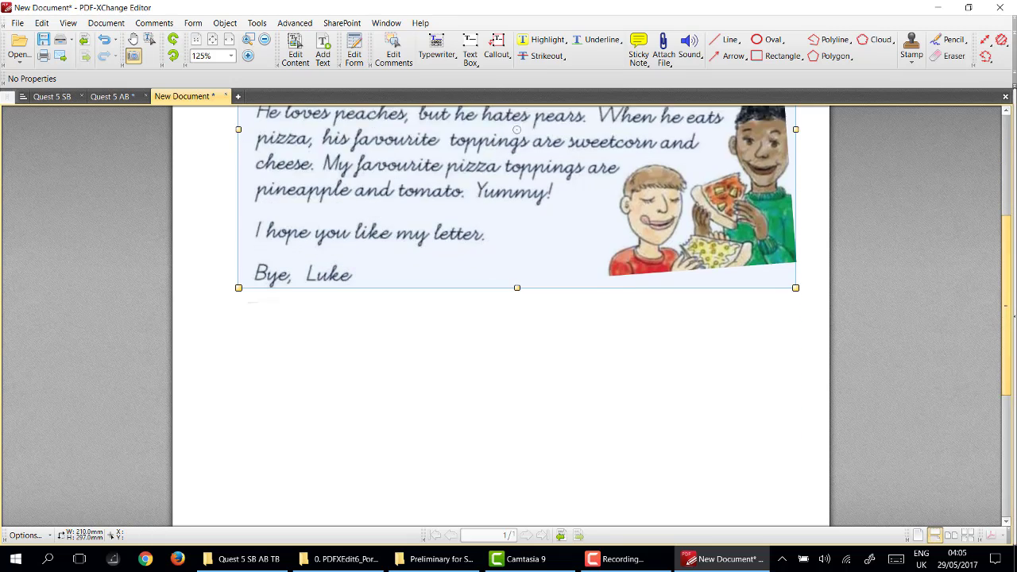
pyautogui.scroll(-2, 597, 334)
pyautogui.click(390, 331)
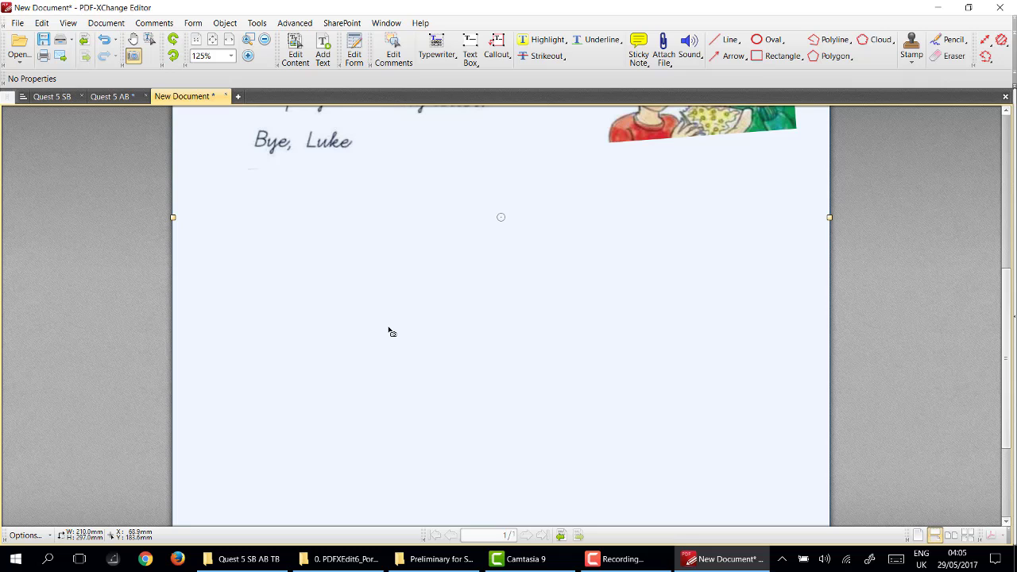
pyautogui.hotkey('ctrl', 'v')
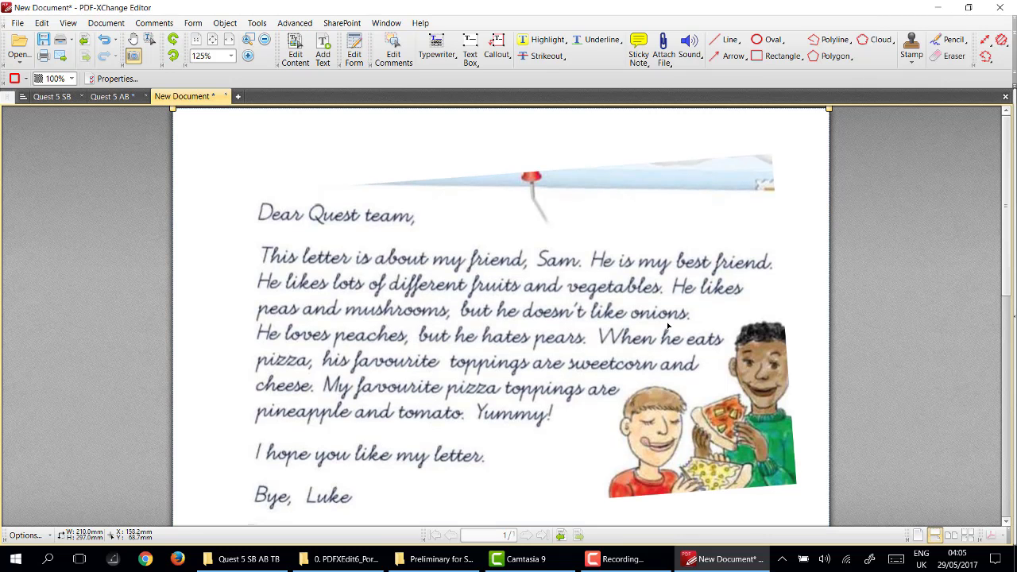
pyautogui.hotkey('ctrl', '-')
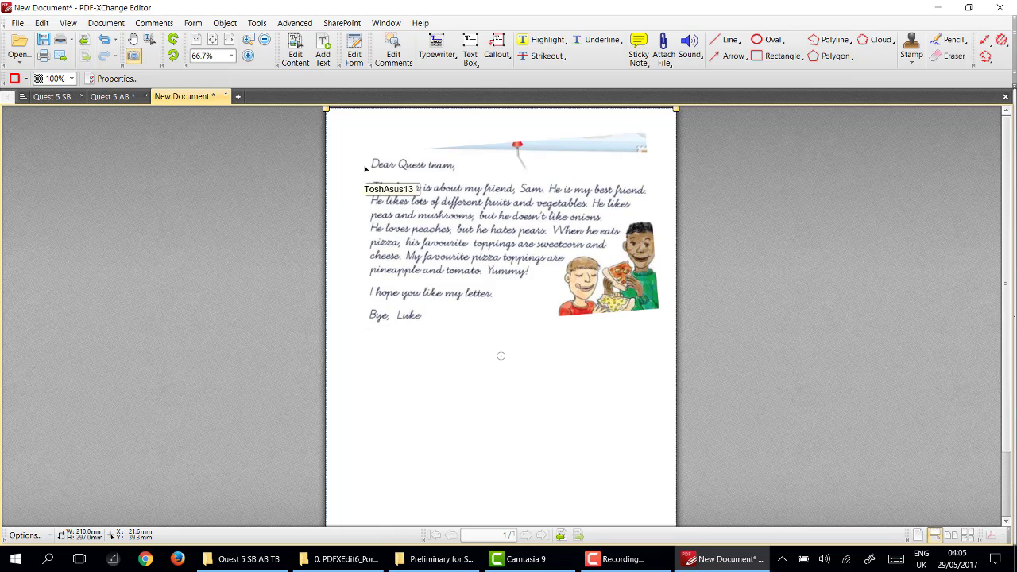
pyautogui.moveTo(363, 157); pyautogui.dragTo(365, 161)
pyautogui.hotkey('ctrl', 'z')
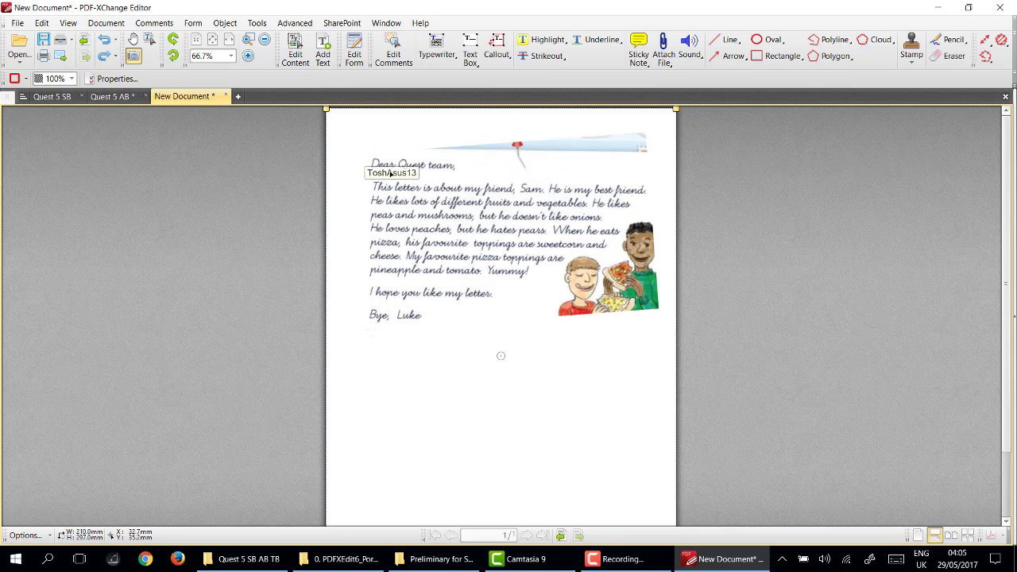
pyautogui.click(141, 57)
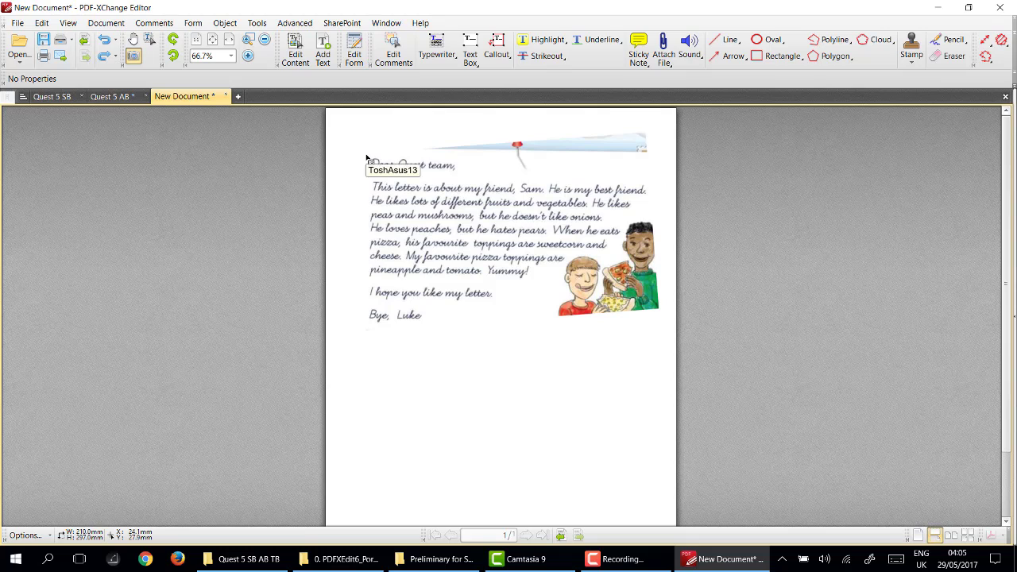
pyautogui.moveTo(365, 155); pyautogui.dragTo(655, 325)
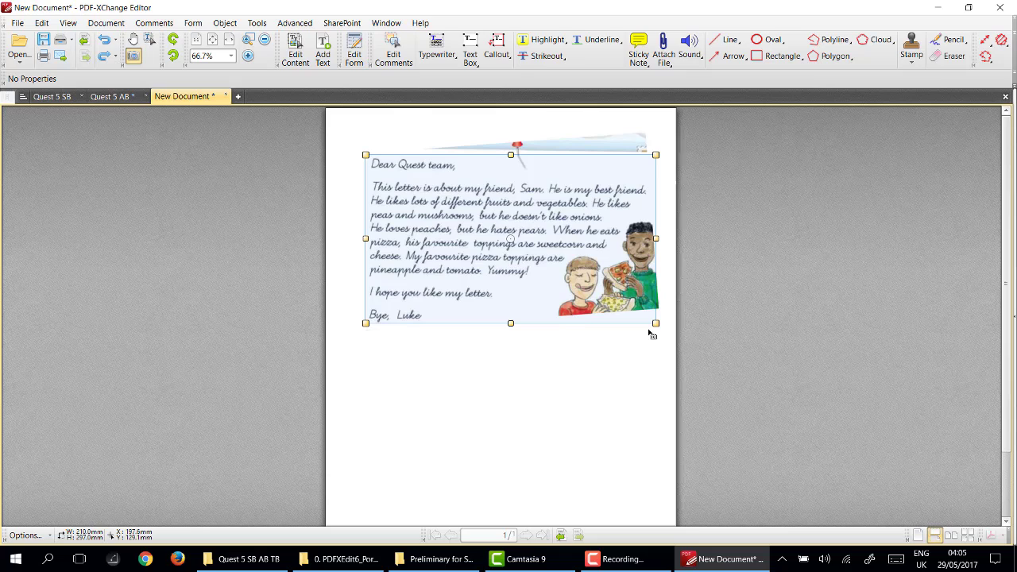
pyautogui.press('Escape')
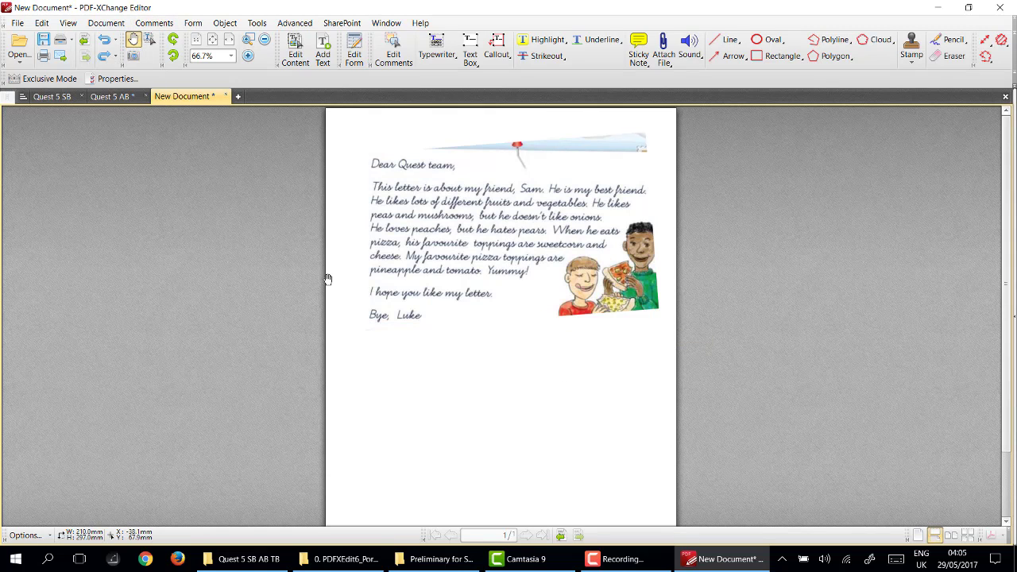
pyautogui.click(402, 410)
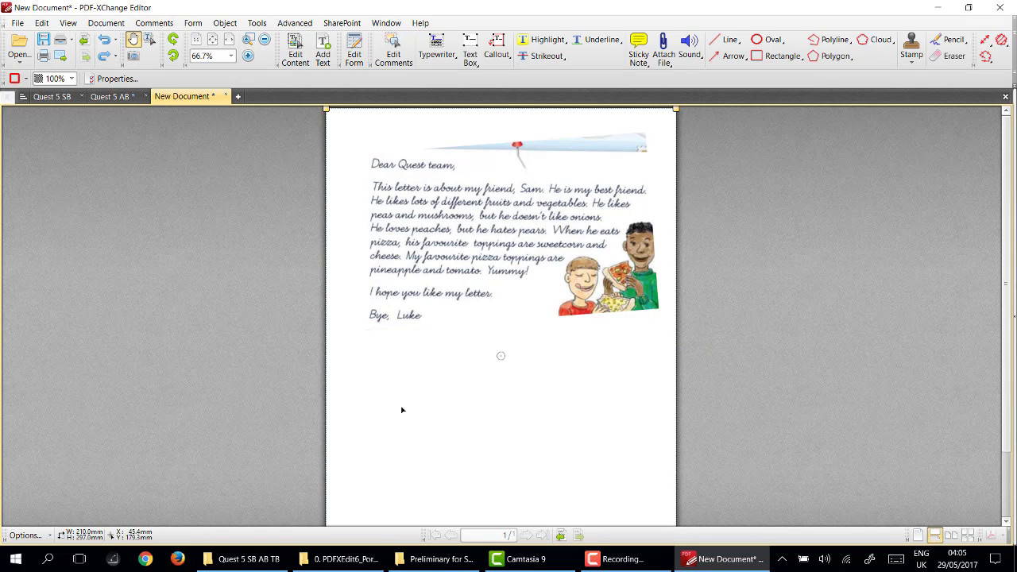
# Paste a second letter copy below the original and enlarge it to match.
pyautogui.hotkey('ctrl', 'v')
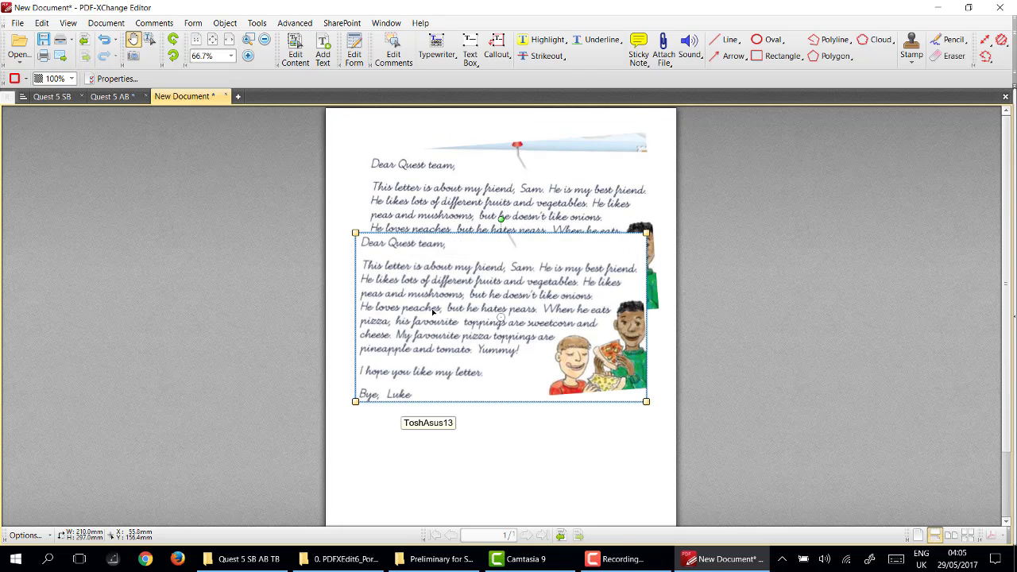
pyautogui.moveTo(456, 283); pyautogui.dragTo(492, 398)
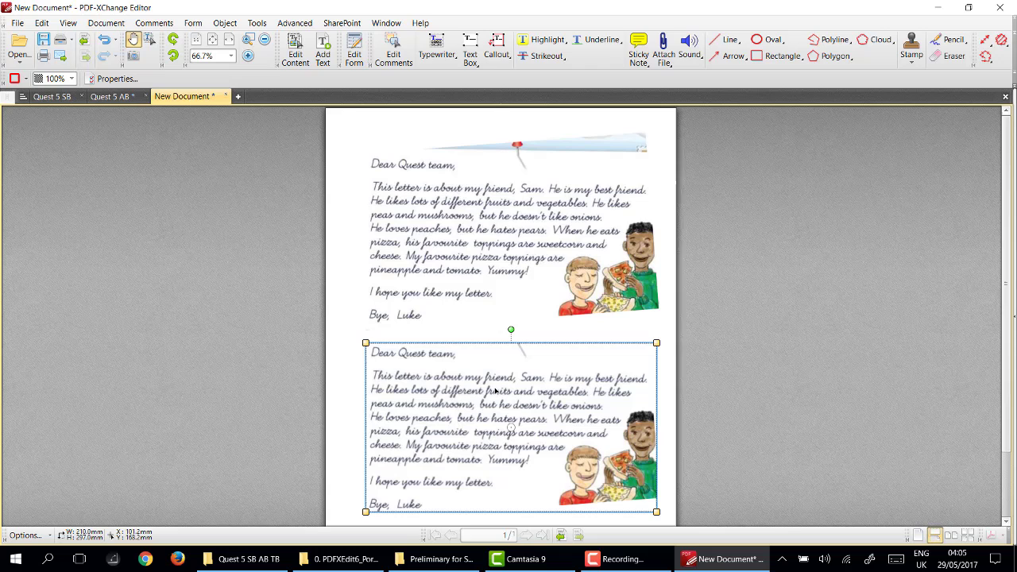
pyautogui.scroll(-1, 726, 344)
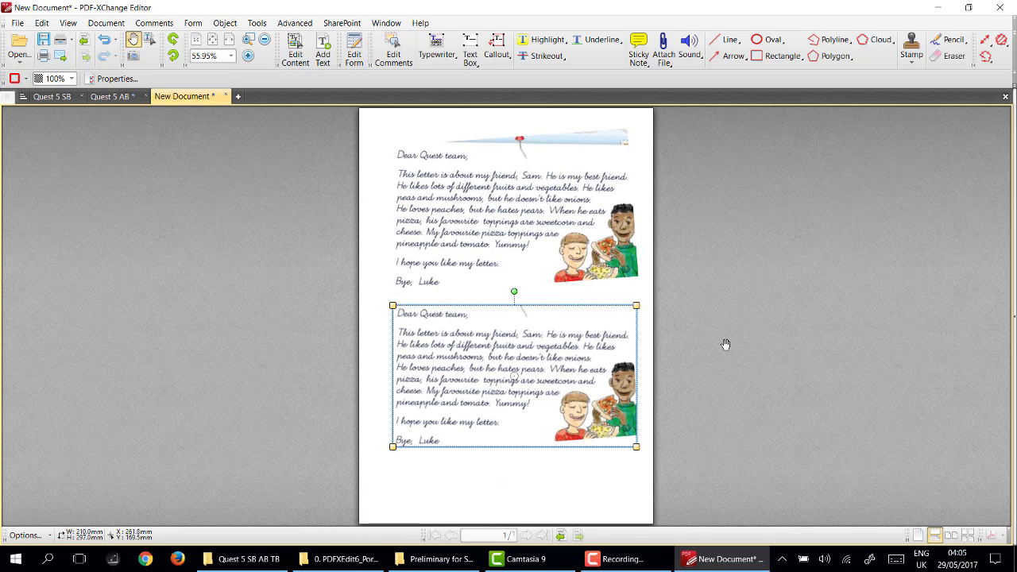
pyautogui.moveTo(492, 362); pyautogui.dragTo(478, 371)
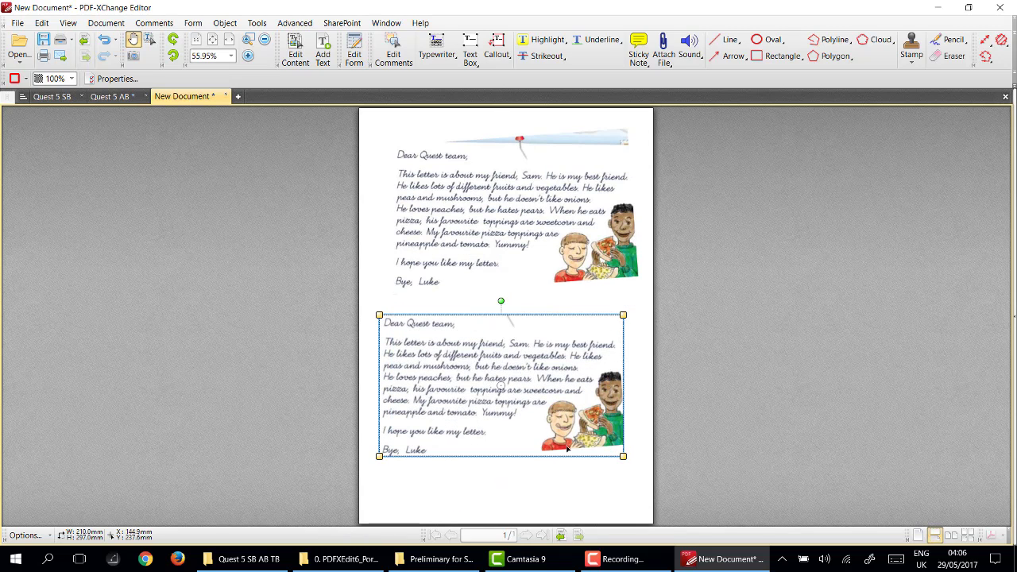
pyautogui.moveTo(620, 457); pyautogui.dragTo(647, 468)
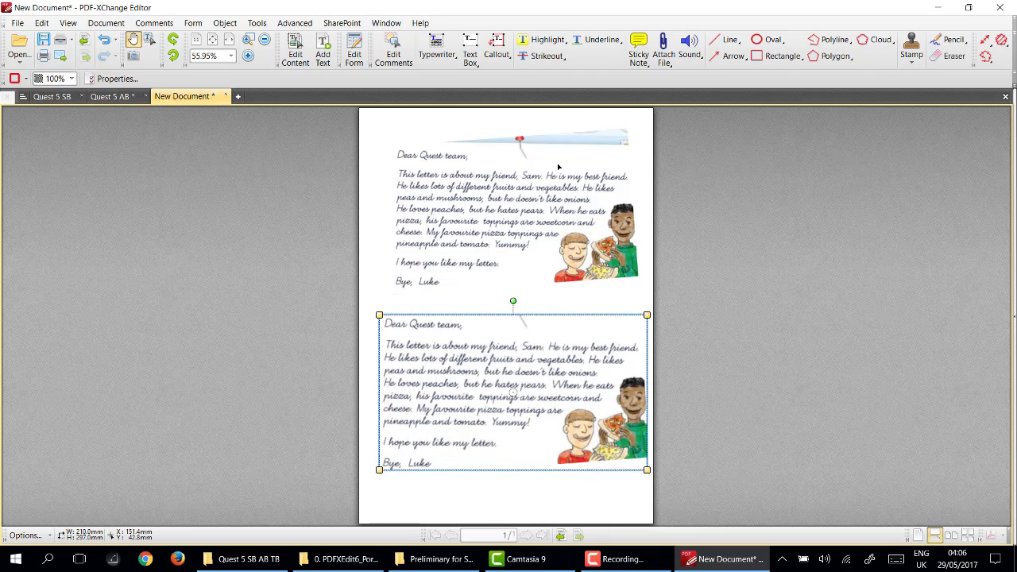
# Select the full-page picture and reposition it slightly.
pyautogui.moveTo(546, 191)
pyautogui.mouseDown()
pyautogui.moveTo(535, 191)
pyautogui.moveTo(543, 188)
pyautogui.mouseUp()
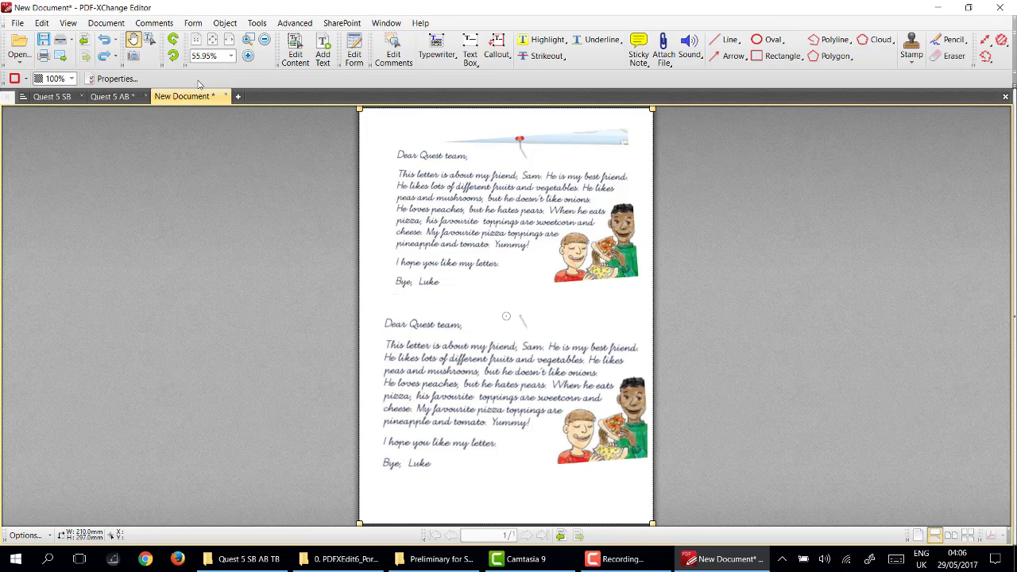
pyautogui.click(149, 40)
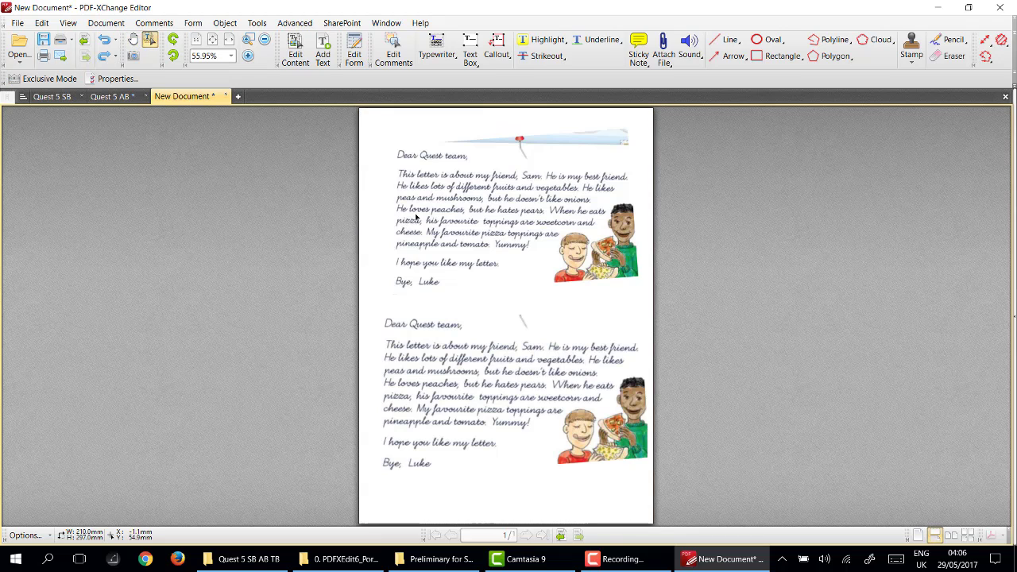
pyautogui.click(489, 236)
pyautogui.moveTo(490, 232); pyautogui.dragTo(491, 234)
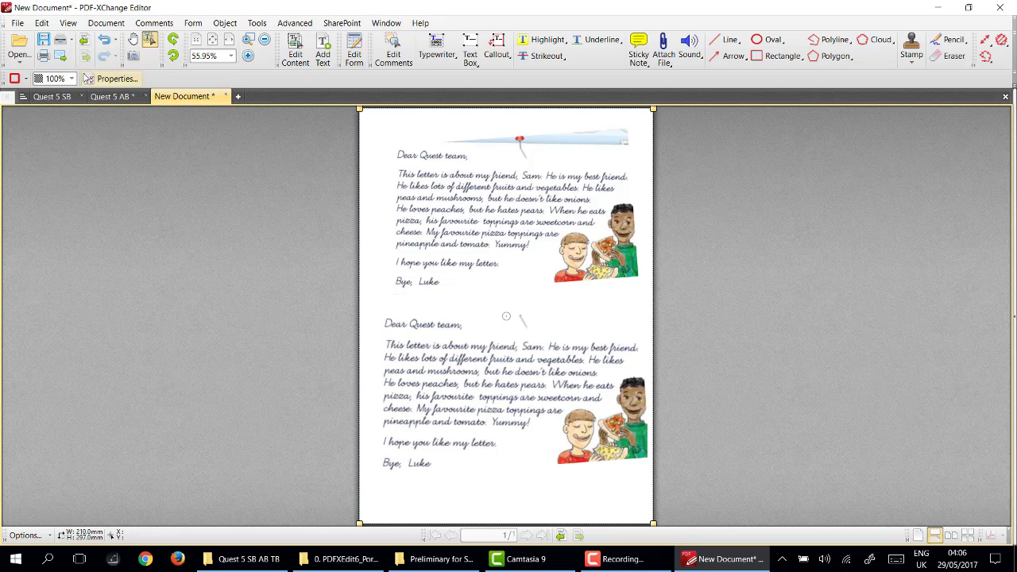
# Create a new blank A4 document.
pyautogui.click(17, 26)
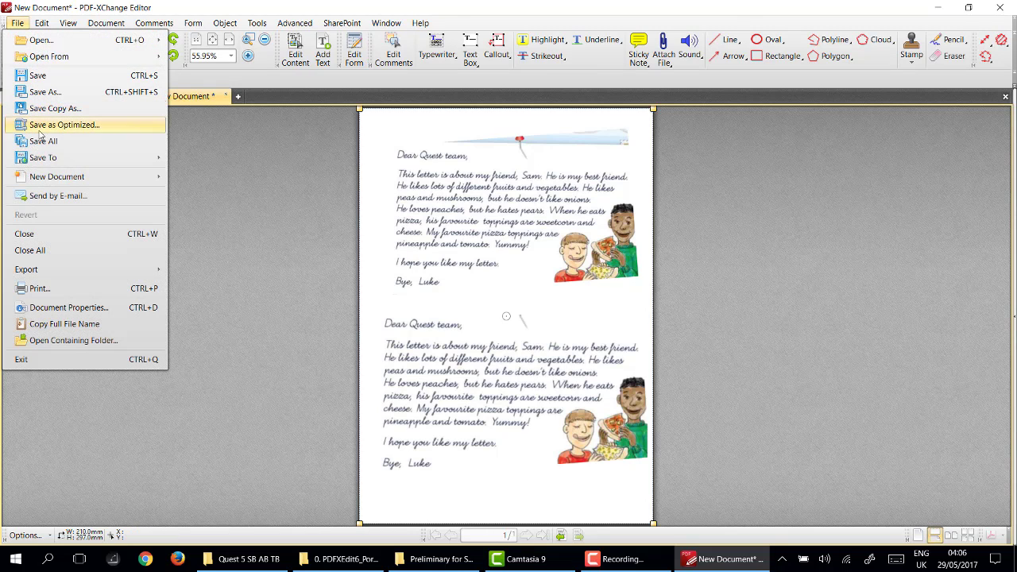
pyautogui.moveTo(65, 184)
pyautogui.click(178, 176)
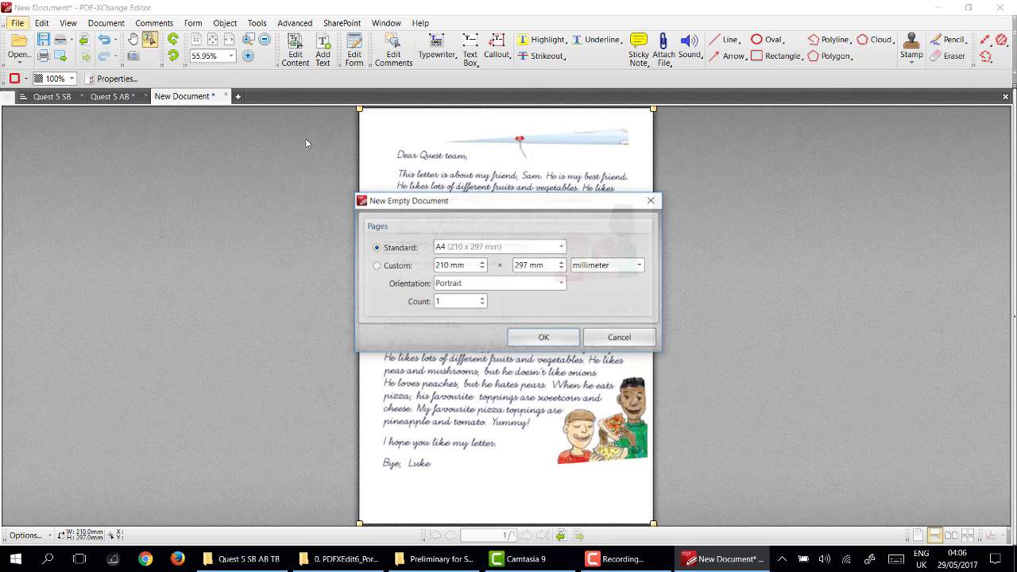
pyautogui.click(545, 338)
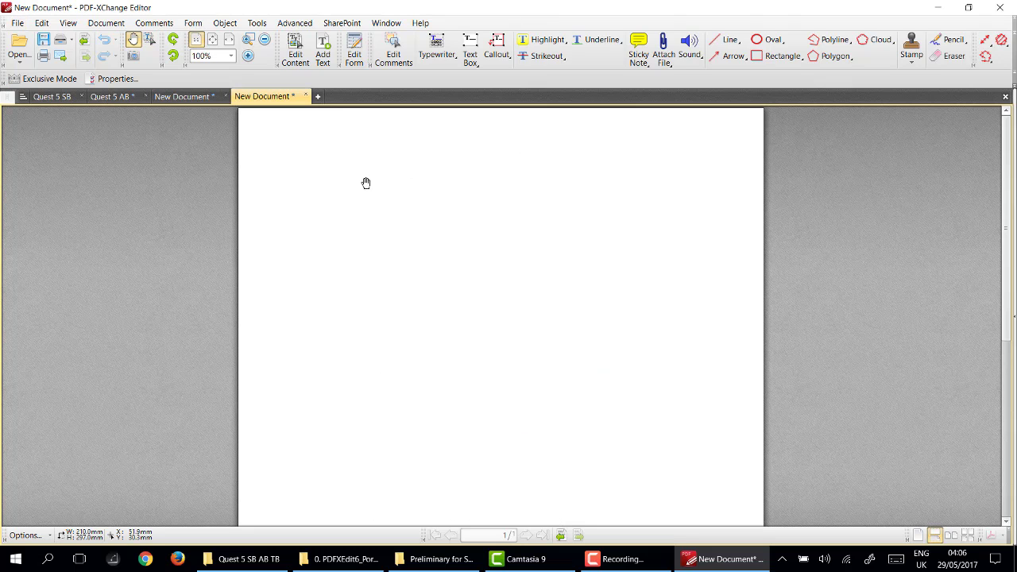
# Paste the letter image twice, placing the second copy below the first.
pyautogui.hotkey('ctrl', 'v')
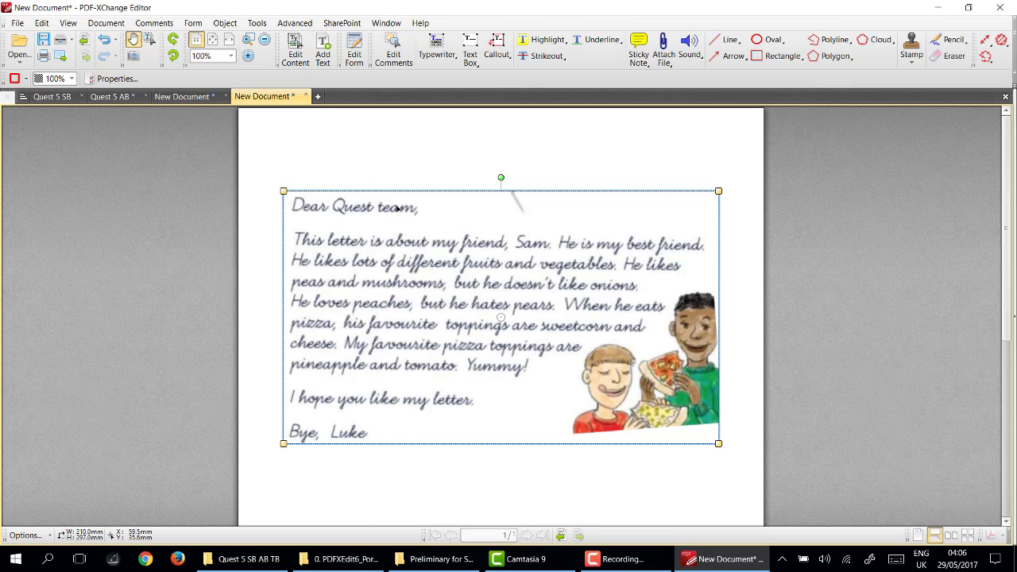
pyautogui.scroll(-1, 447, 275)
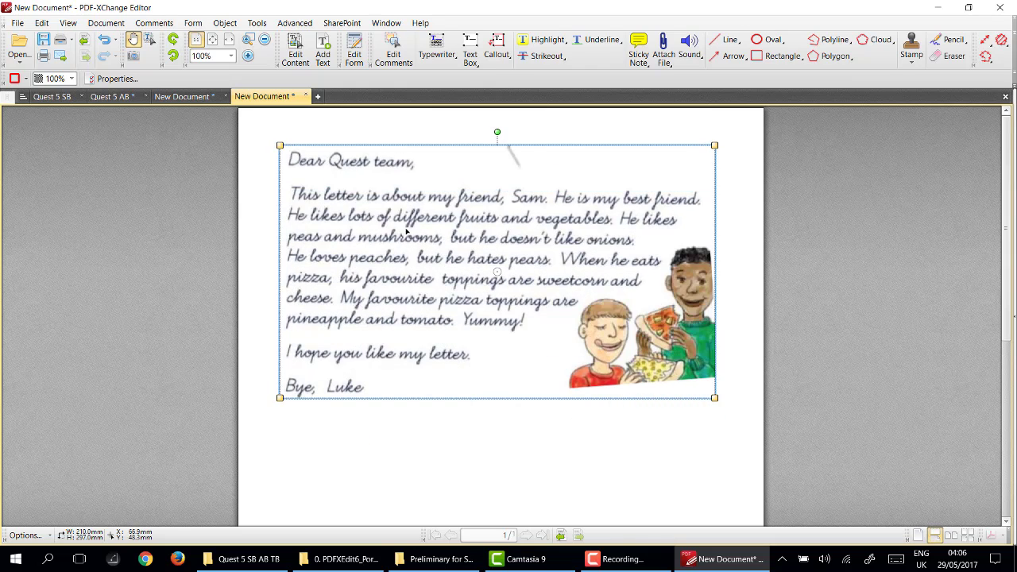
pyautogui.scroll(-2, 457, 308)
pyautogui.click(442, 393)
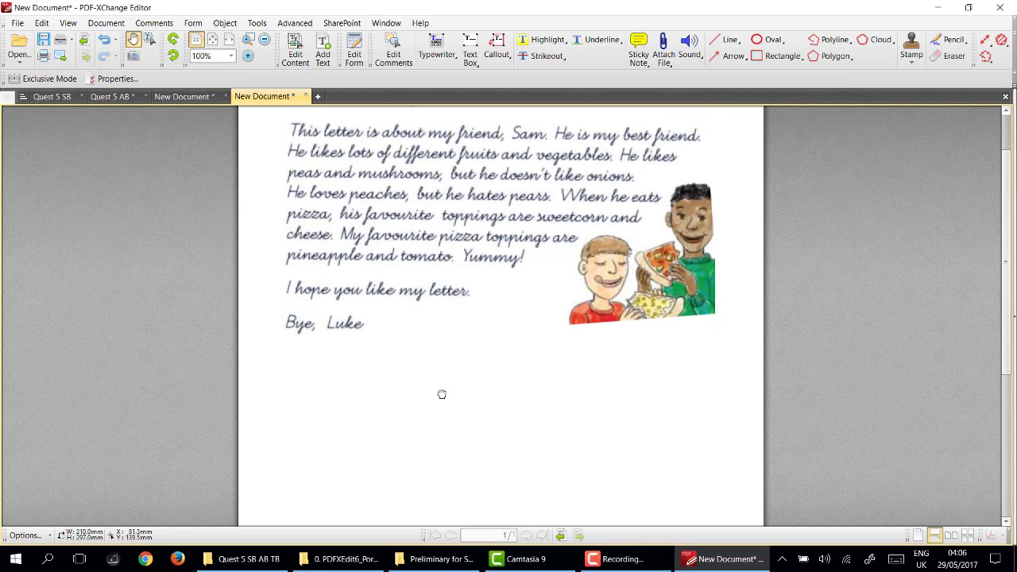
pyautogui.hotkey('ctrl', 'v')
pyautogui.moveTo(526, 175); pyautogui.dragTo(509, 370)
pyautogui.scroll(-2, 549, 307)
# Enlarge both letter images slightly and align them one above the other on the page.
pyautogui.click(481, 226)
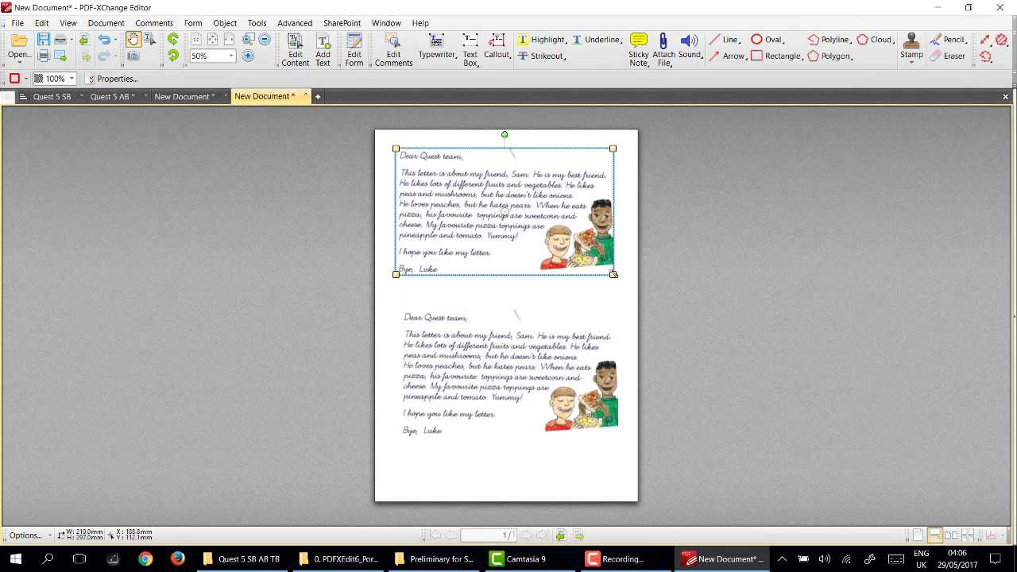
pyautogui.moveTo(614, 276); pyautogui.dragTo(641, 291)
pyautogui.moveTo(507, 210); pyautogui.dragTo(498, 205)
pyautogui.click(518, 373)
pyautogui.moveTo(518, 373); pyautogui.dragTo(505, 368)
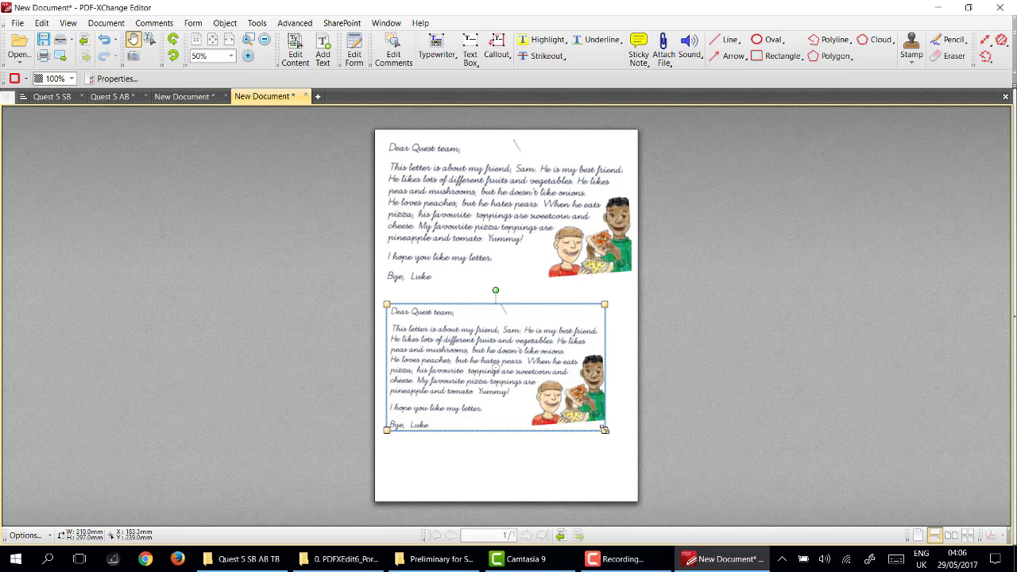
pyautogui.moveTo(604, 429); pyautogui.dragTo(624, 441)
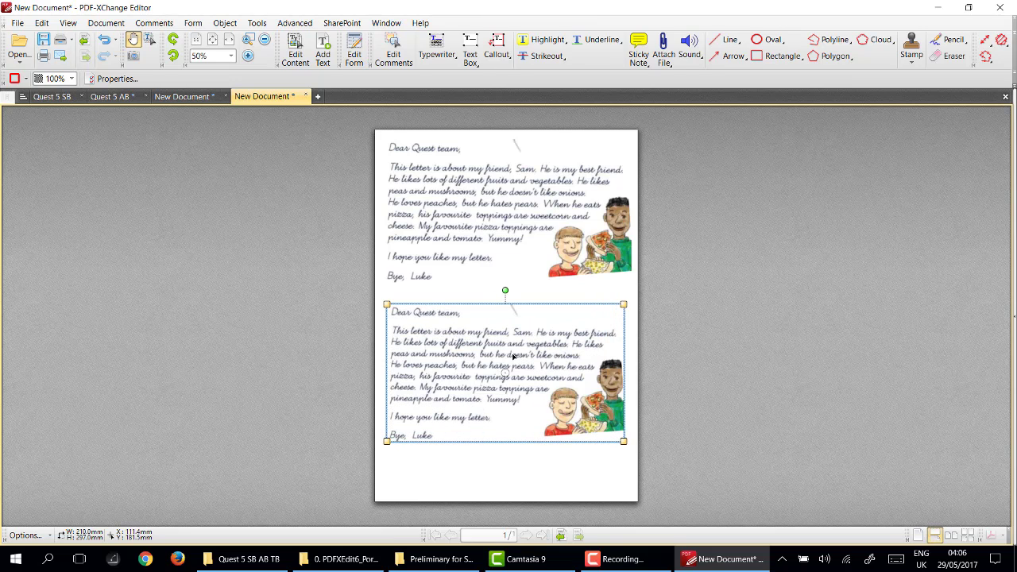
pyautogui.click(520, 281)
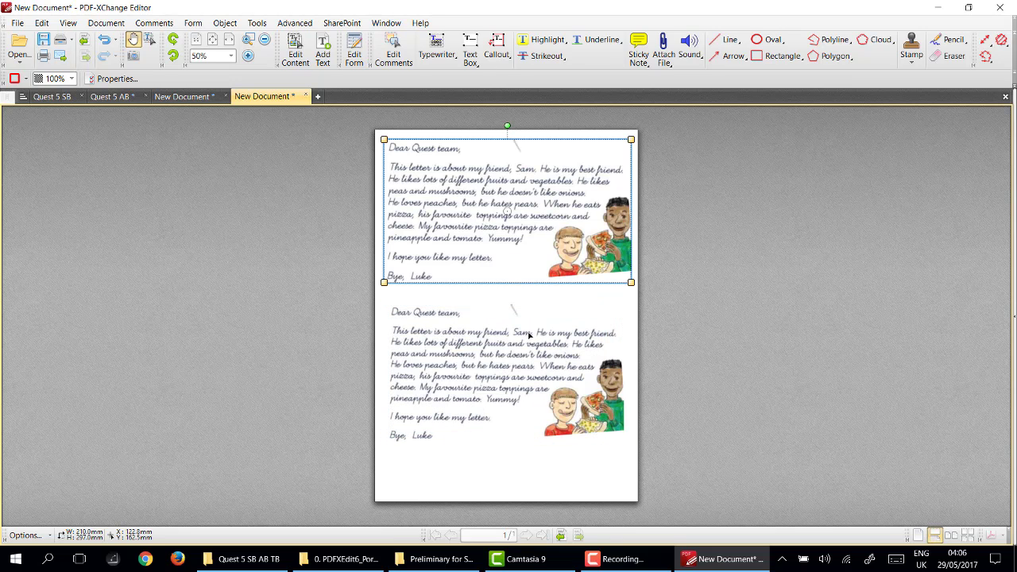
pyautogui.click(529, 459)
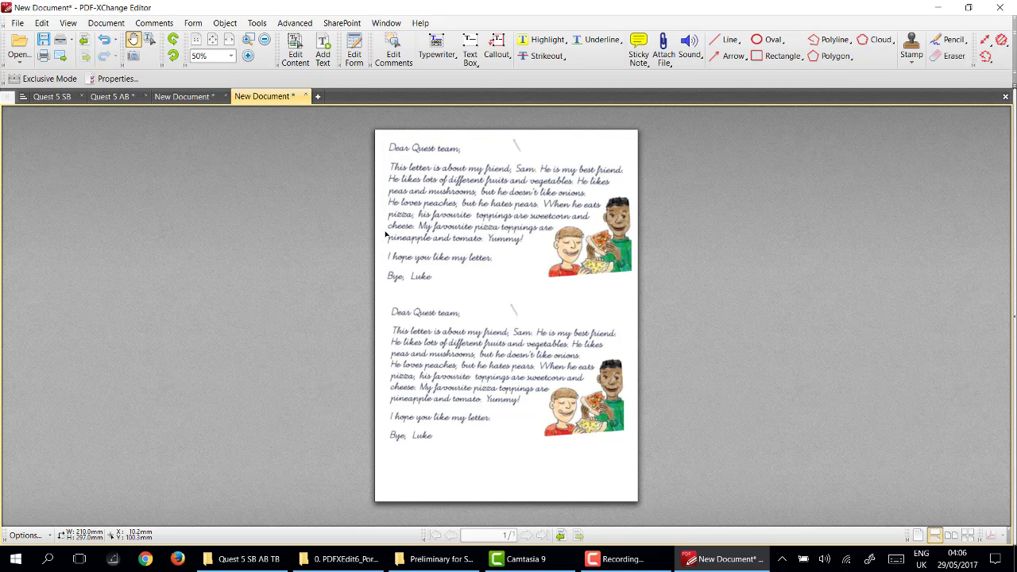
pyautogui.moveTo(473, 369); pyautogui.dragTo(474, 382)
pyautogui.moveTo(480, 205); pyautogui.dragTo(480, 218)
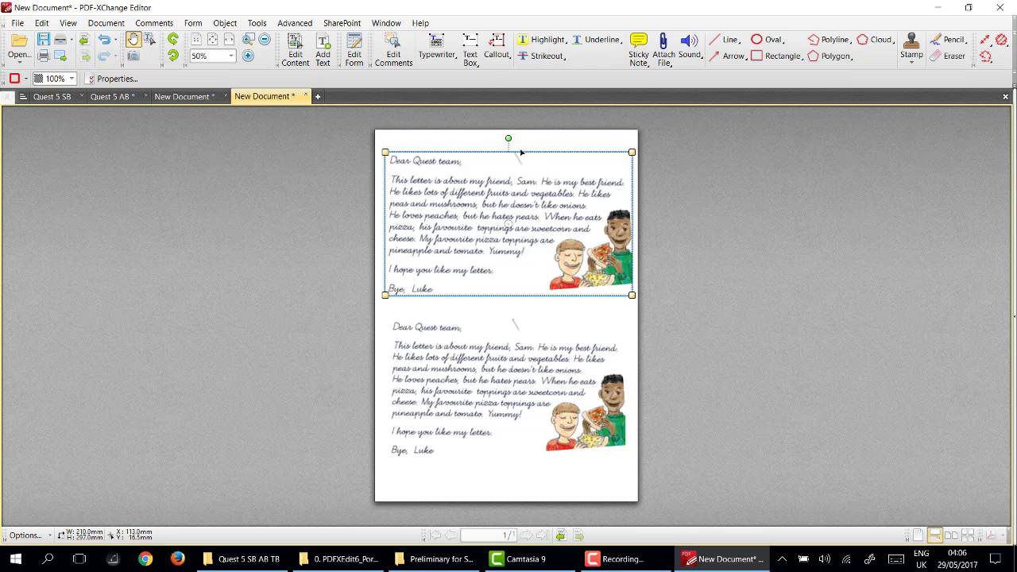
pyautogui.click(348, 197)
pyautogui.scroll(5, 467, 254)
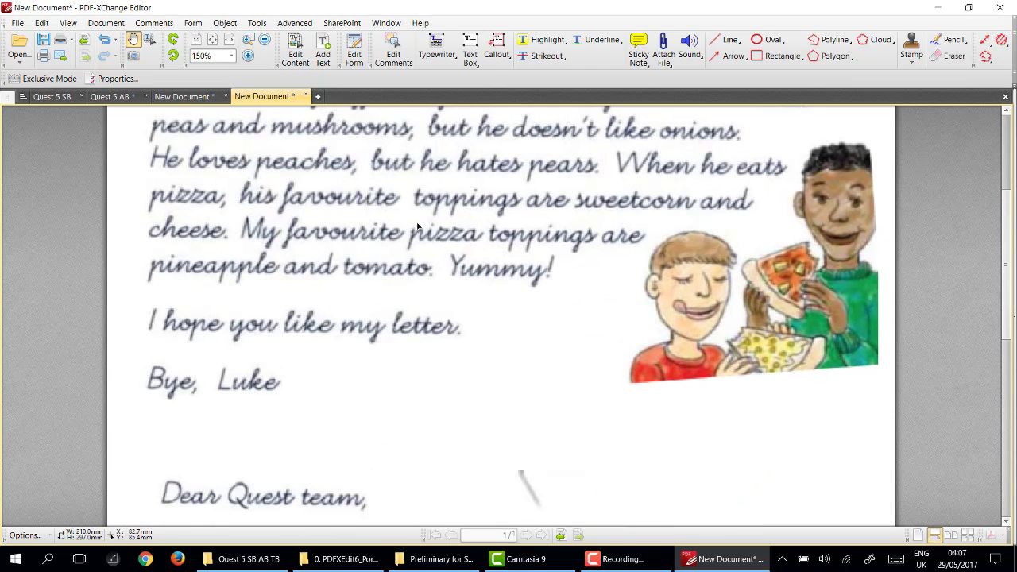
pyautogui.scroll(2, 421, 232)
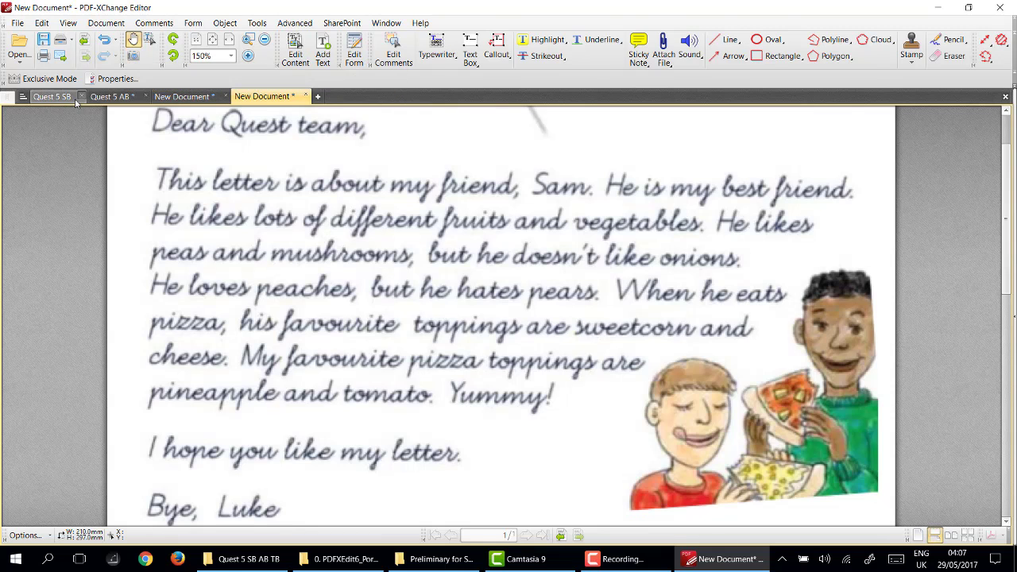
# Extract page 6 (Focus on Food) of Quest 5 AB alone as Quest 5 AB_6.pdf.
pyautogui.click(111, 96)
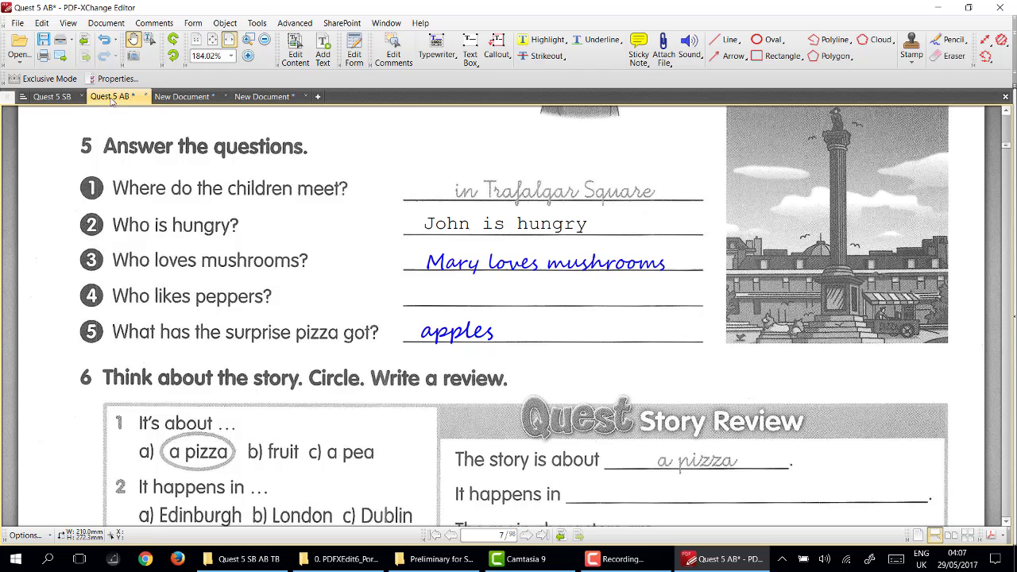
pyautogui.scroll(-2, 192, 202)
pyautogui.scroll(-2, 214, 199)
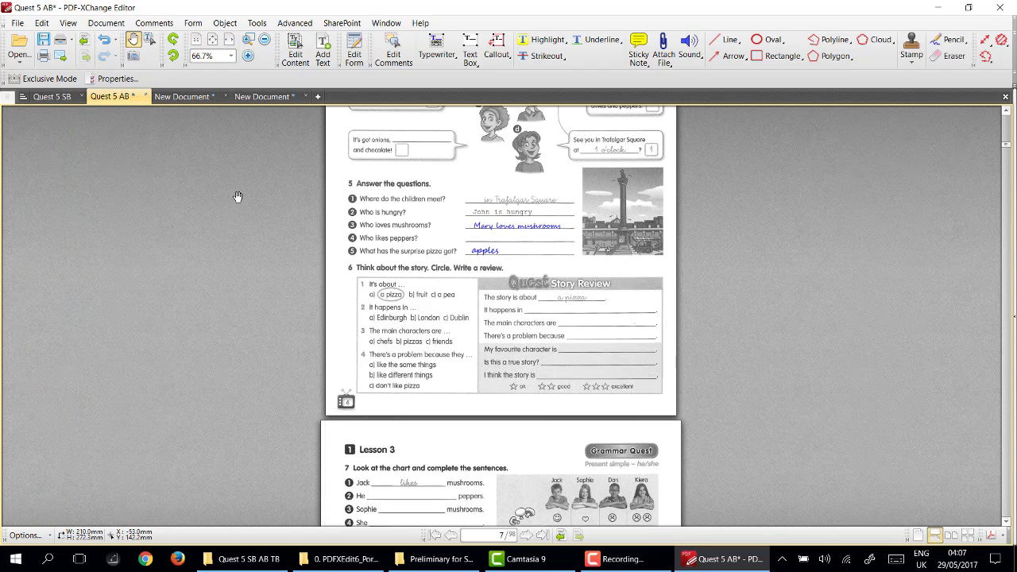
pyautogui.scroll(10, 348, 236)
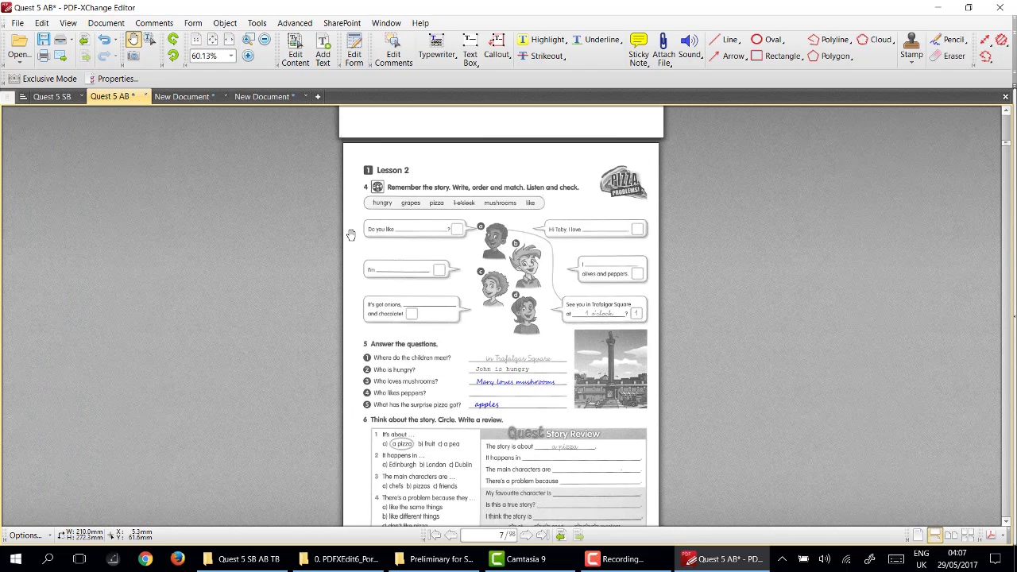
pyautogui.scroll(3, 350, 235)
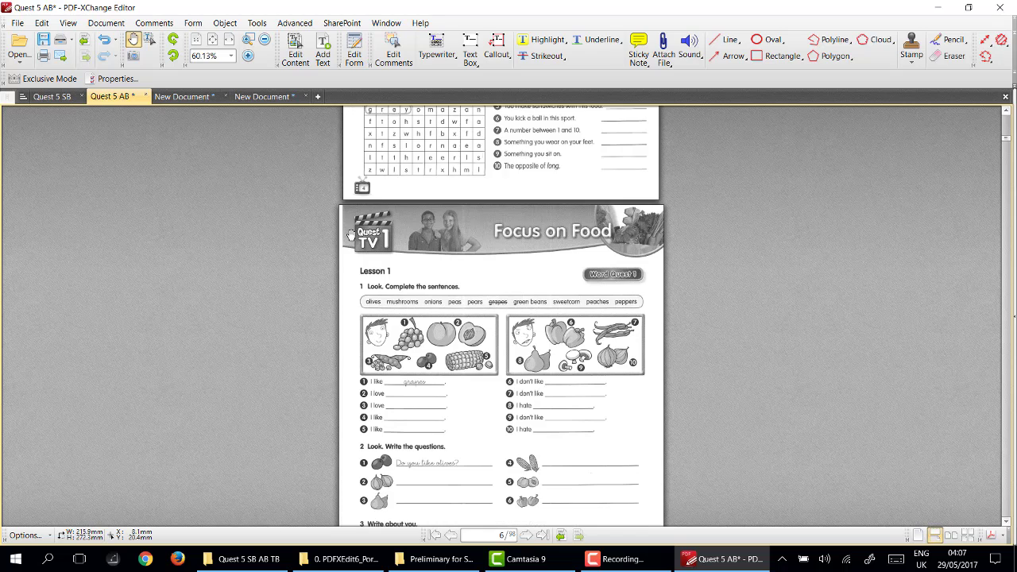
pyautogui.scroll(-3, 352, 235)
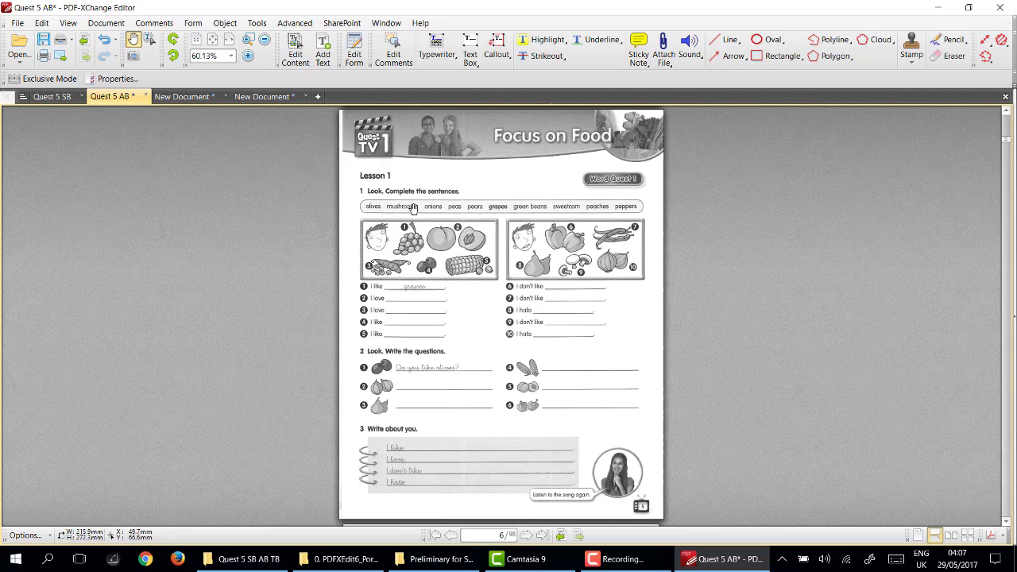
pyautogui.click(106, 25)
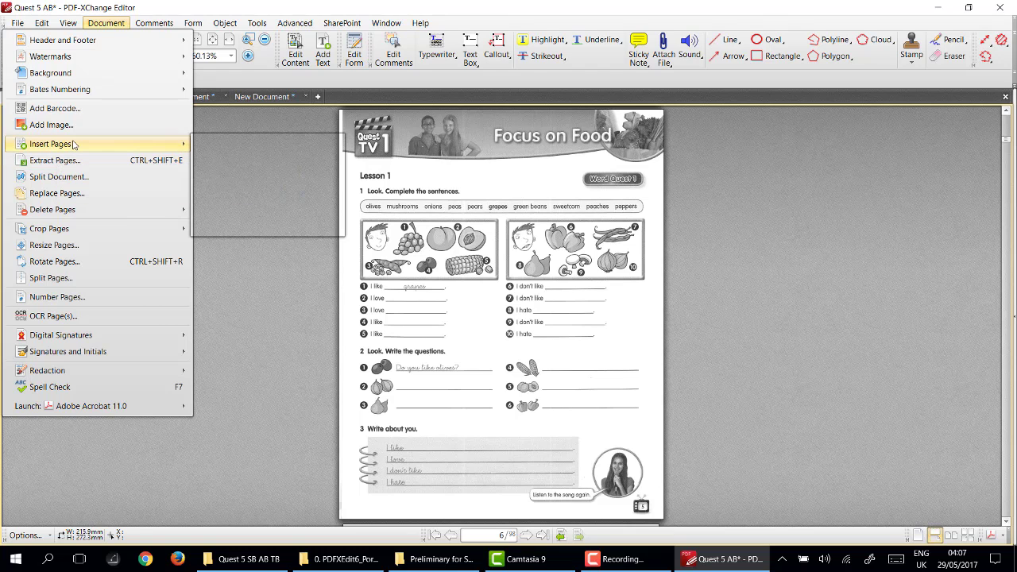
pyautogui.click(52, 160)
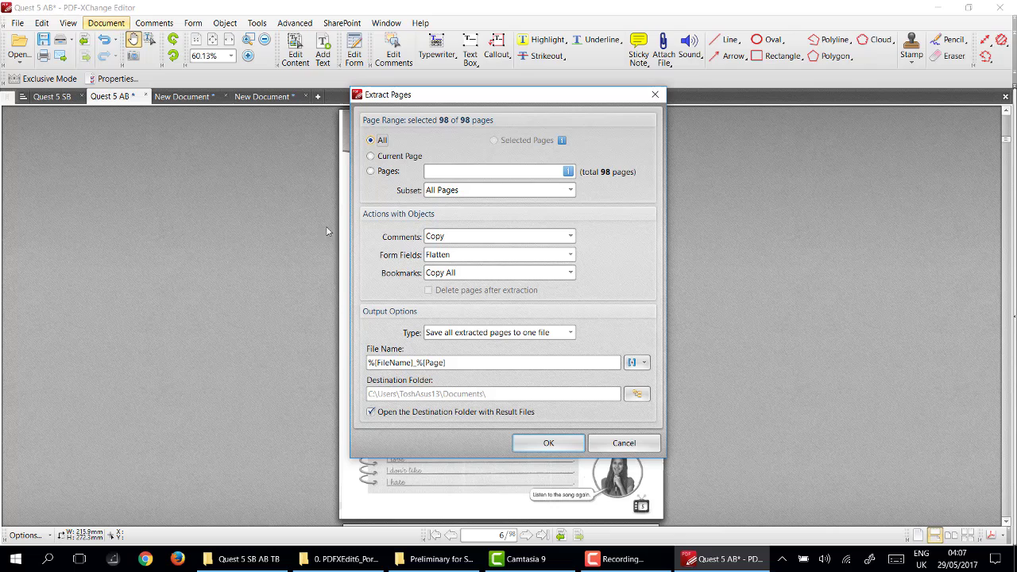
pyautogui.click(371, 157)
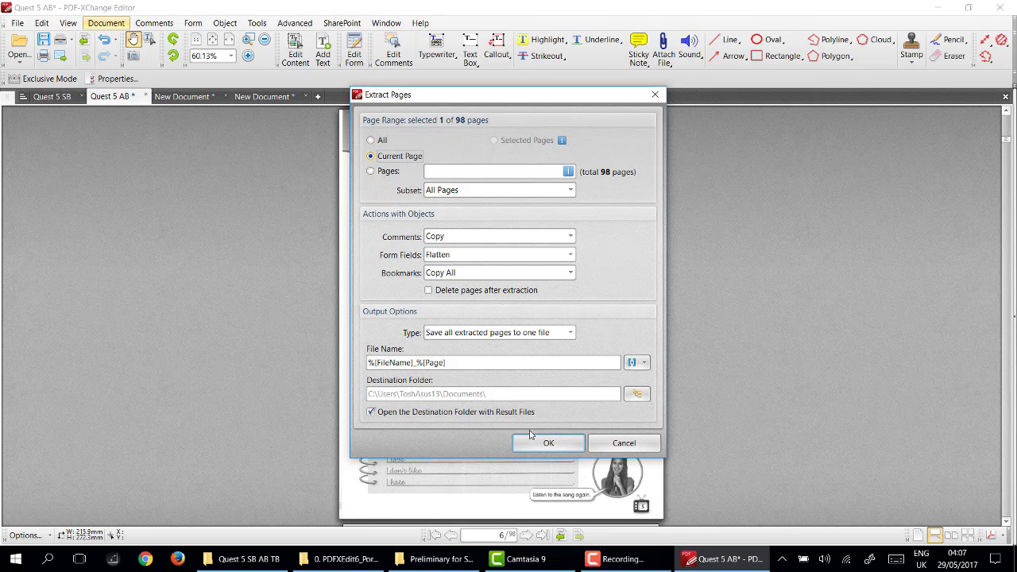
pyautogui.click(549, 445)
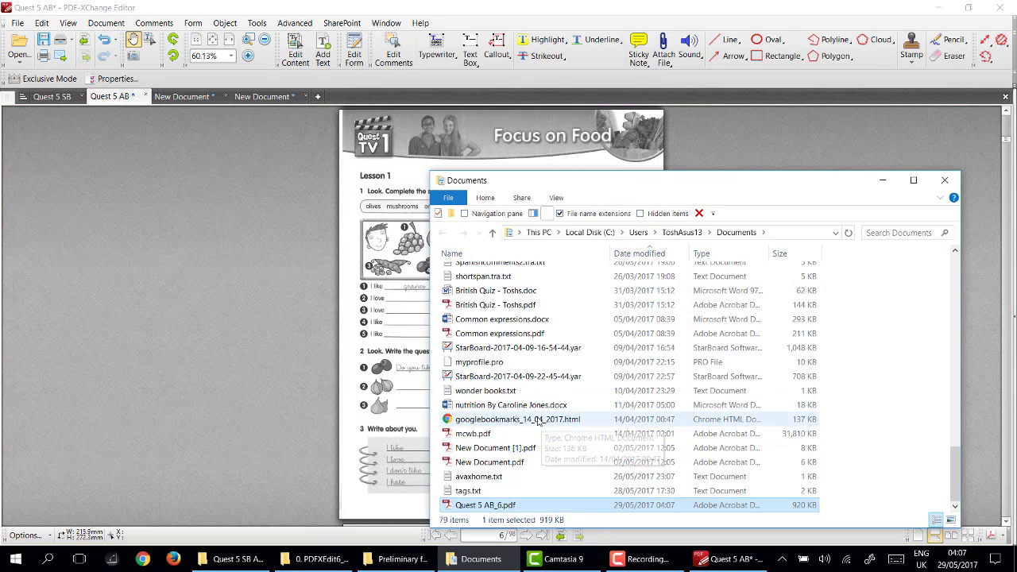
# Check Quest 5 AB_6.pdf in the Documents window, then close it.
pyautogui.moveTo(609, 182); pyautogui.dragTo(438, 130)
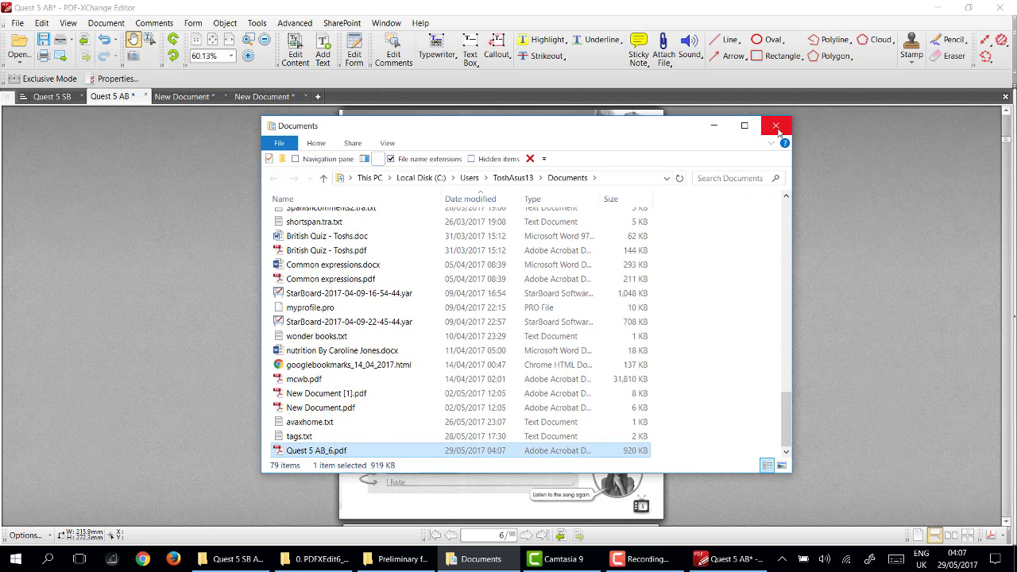
pyautogui.click(773, 116)
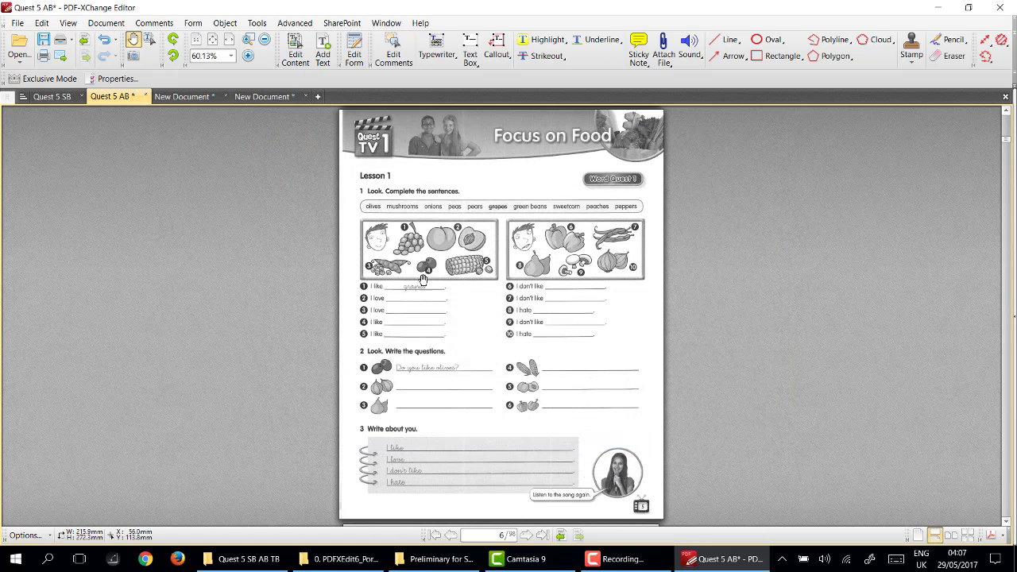
# Extract the current page again and save it as Quest 5 AB_6page5.pdf in Documents.
pyautogui.click(97, 26)
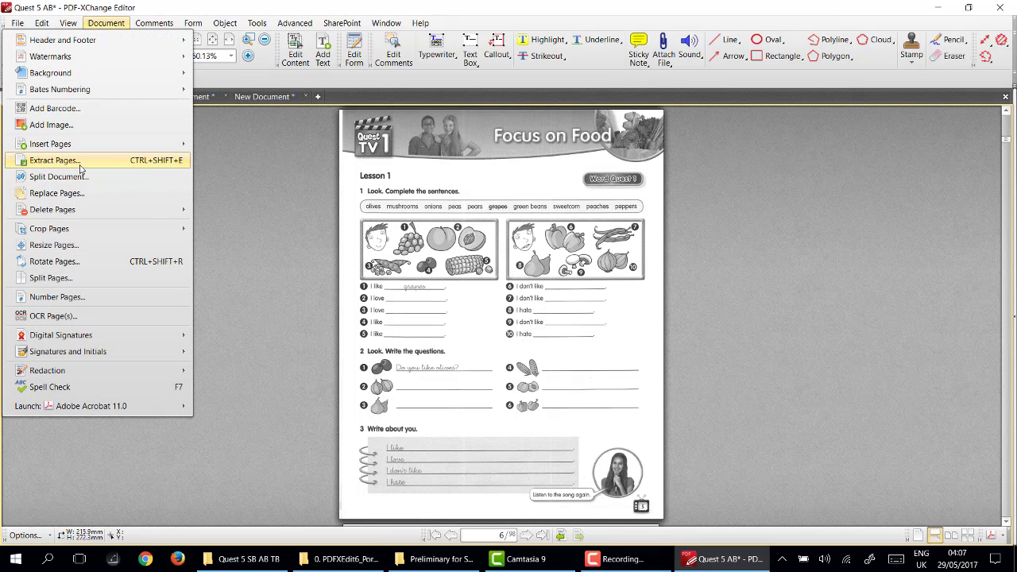
pyautogui.click(56, 161)
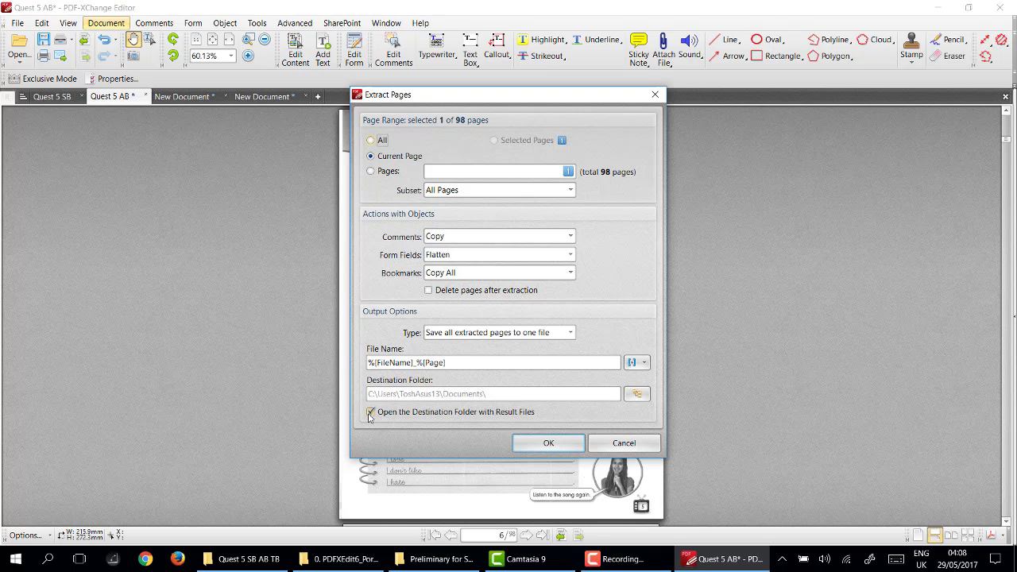
pyautogui.click(547, 444)
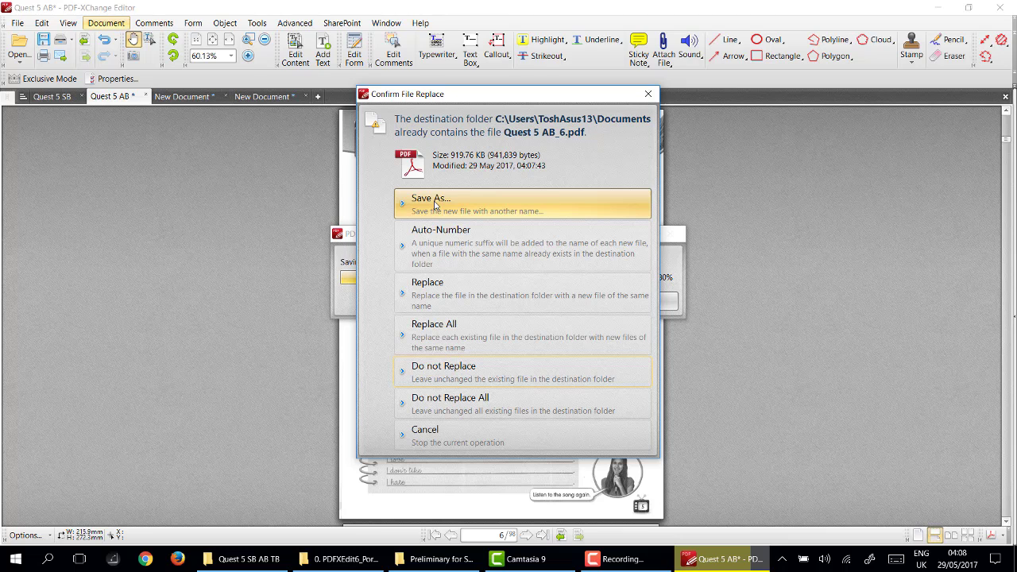
pyautogui.click(435, 205)
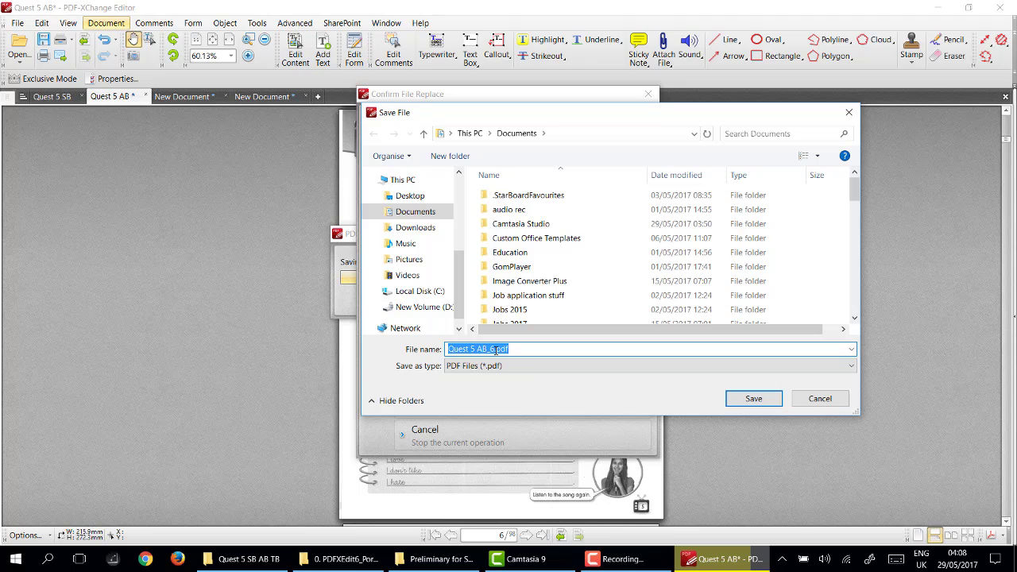
pyautogui.click(496, 350)
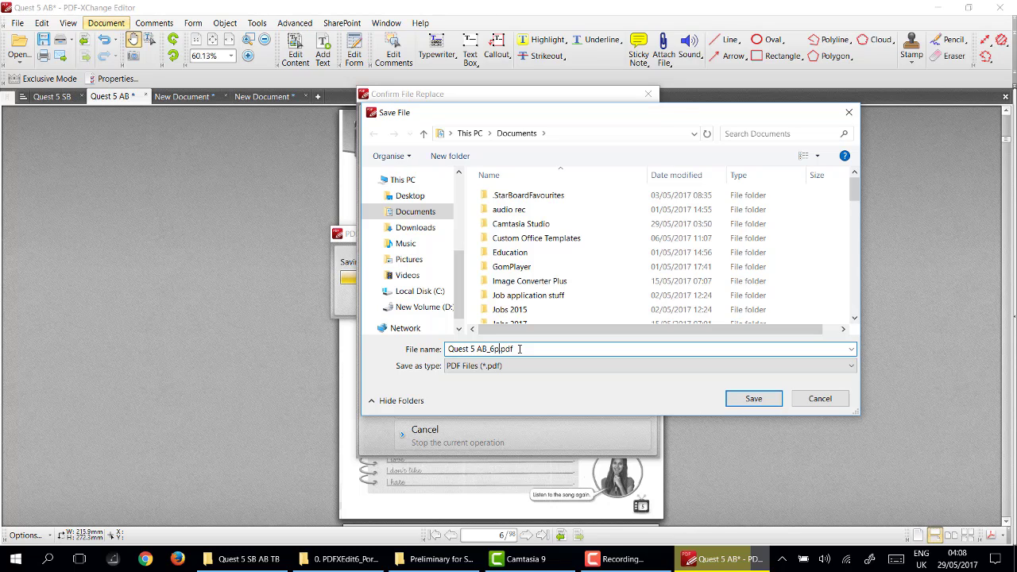
pyautogui.write('page5')
pyautogui.click(743, 398)
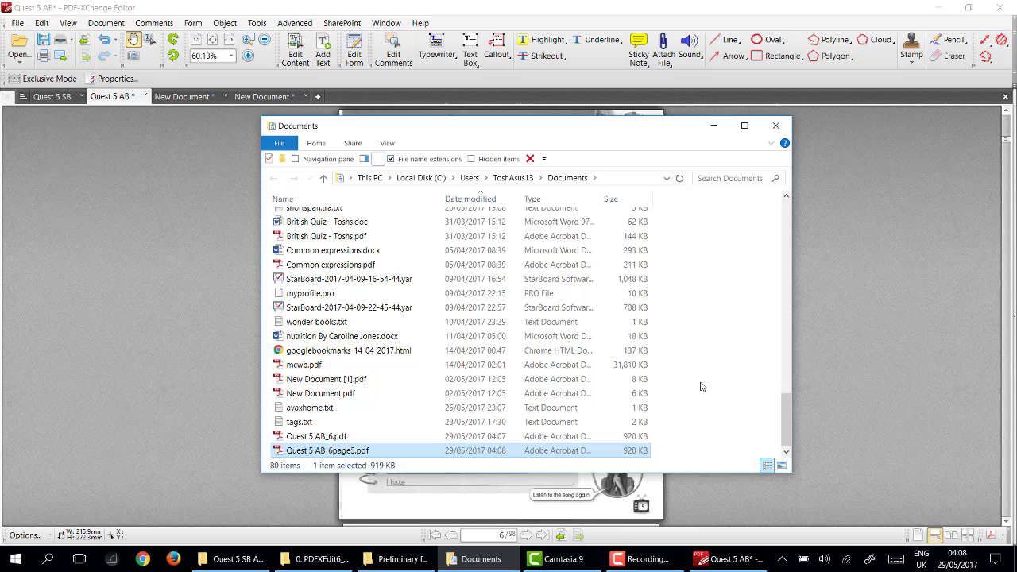
# Preview Quest 5 AB_6.pdf and Quest 5 AB_6page5.pdf in the Preview pane, then close Explorer.
pyautogui.click(329, 438)
pyautogui.click(364, 159)
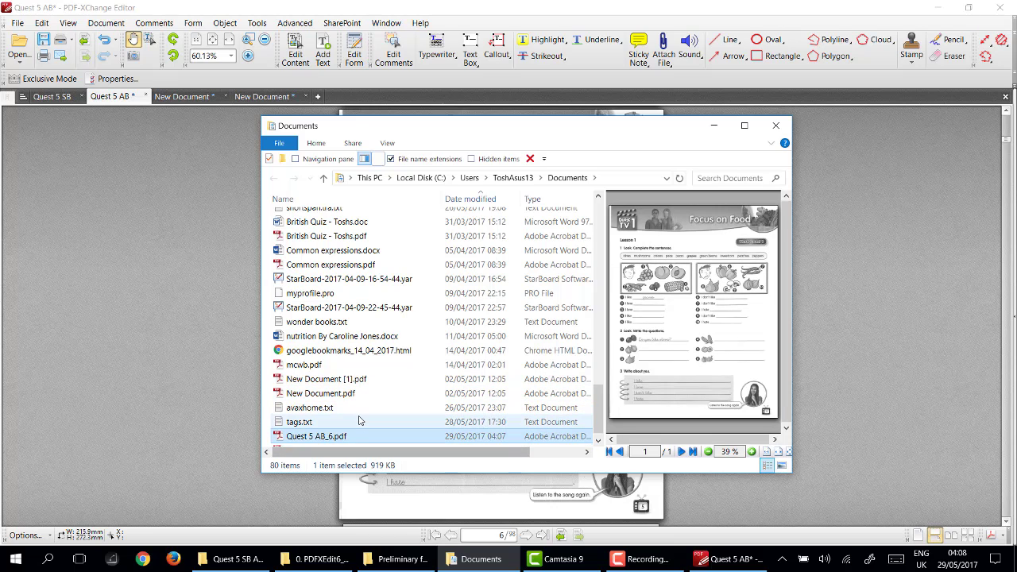
pyautogui.scroll(-1, 338, 428)
pyautogui.click(338, 439)
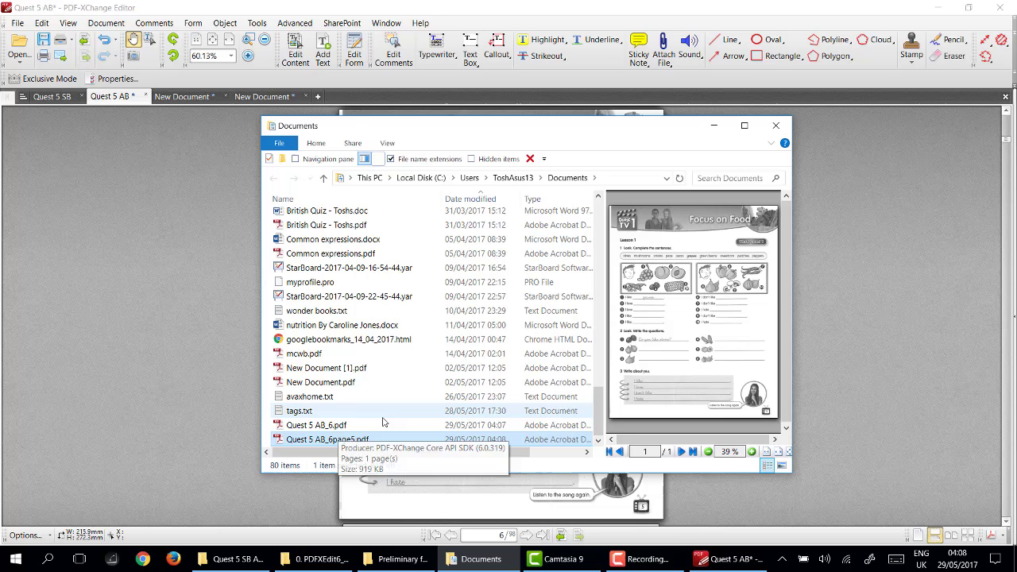
pyautogui.click(355, 428)
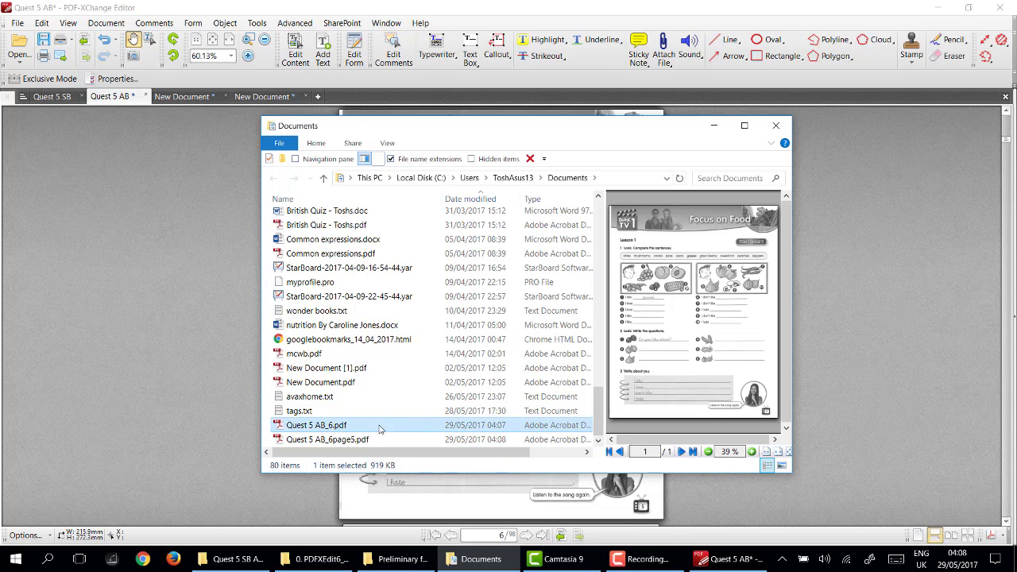
pyautogui.click(776, 125)
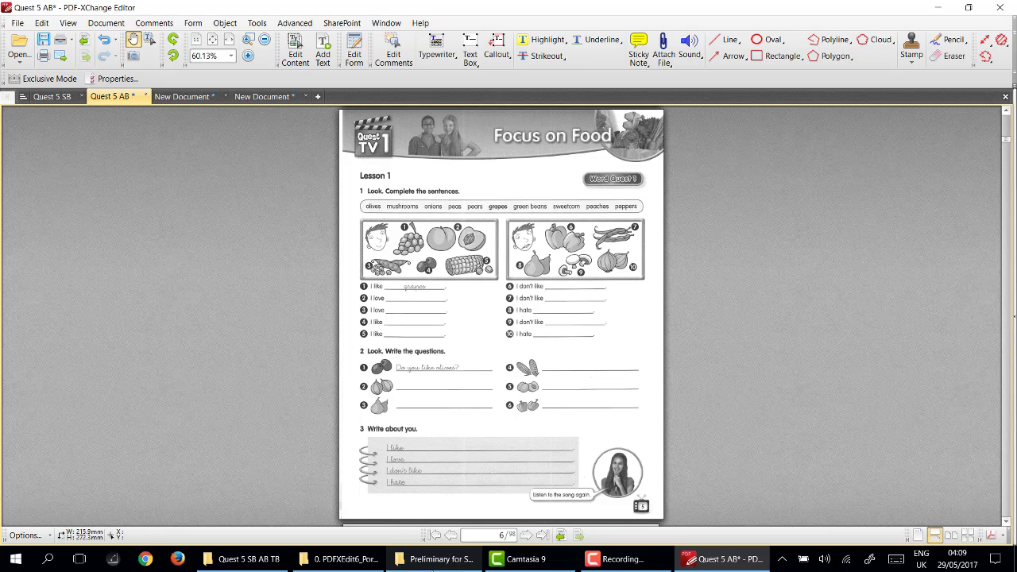
# Open Preliminary for Schools Trainer.pdf from its folder.
pyautogui.moveTo(430, 561)
pyautogui.click(456, 501)
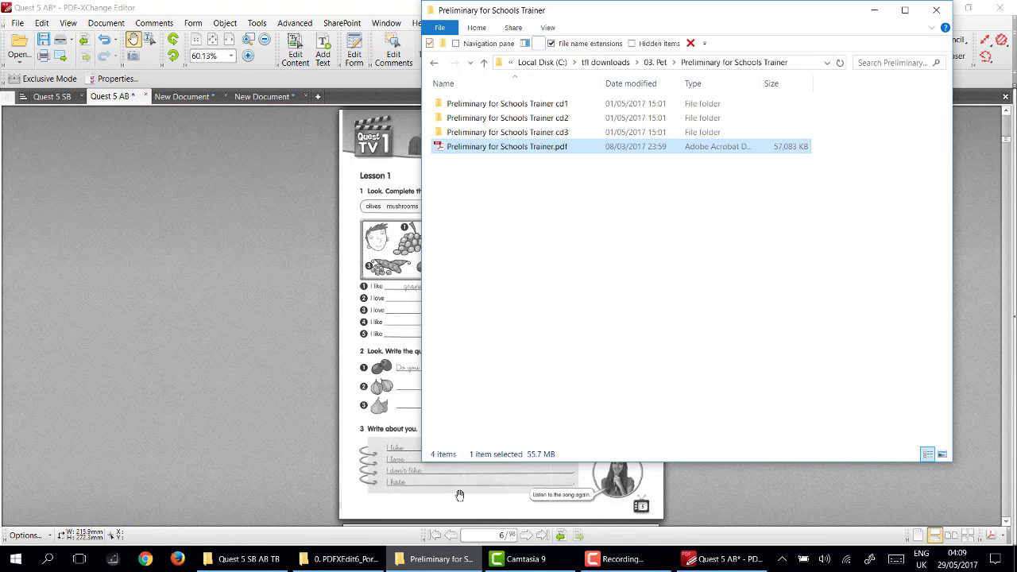
pyautogui.doubleClick(481, 150)
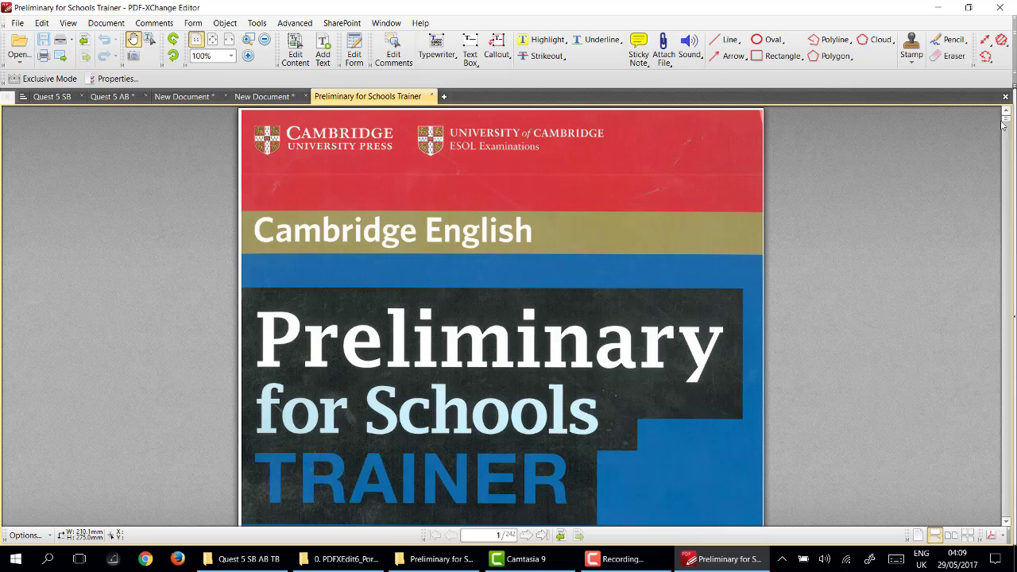
pyautogui.scroll(-8, 846, 271)
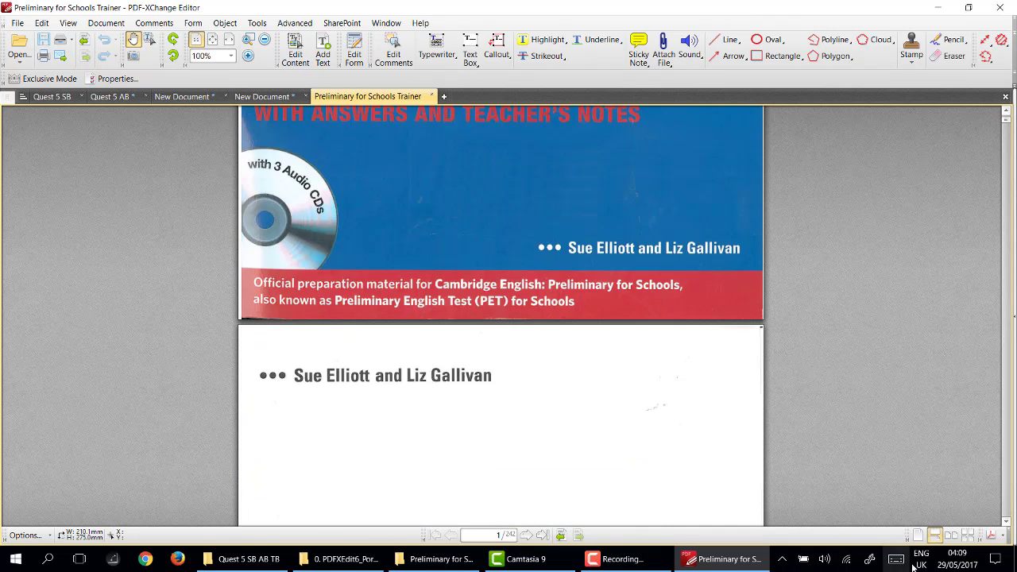
# Show the Trainer as fit-page two-page spreads and scroll to pages 26–27.
pyautogui.click(950, 536)
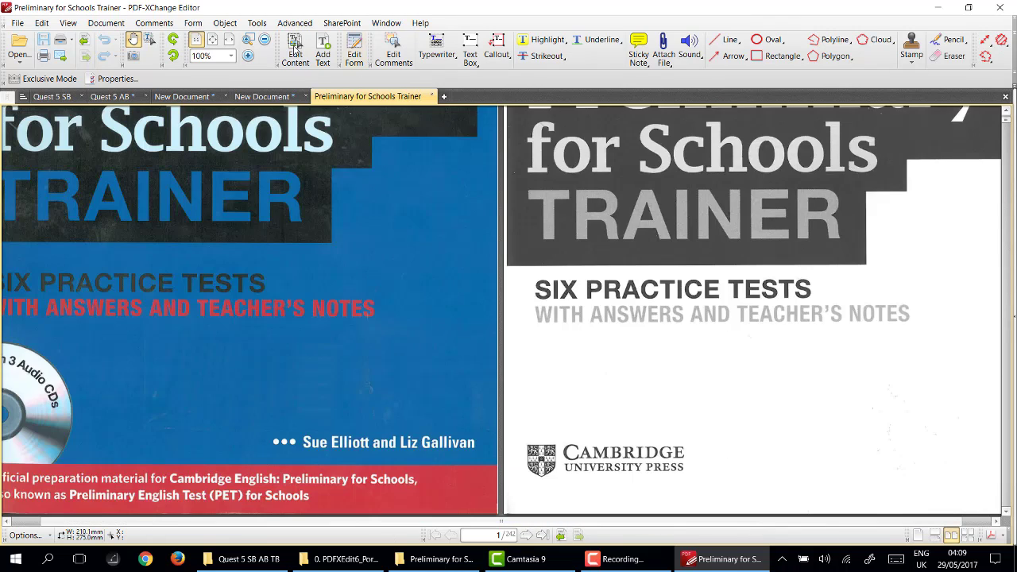
pyautogui.click(212, 39)
pyautogui.scroll(-3, 388, 241)
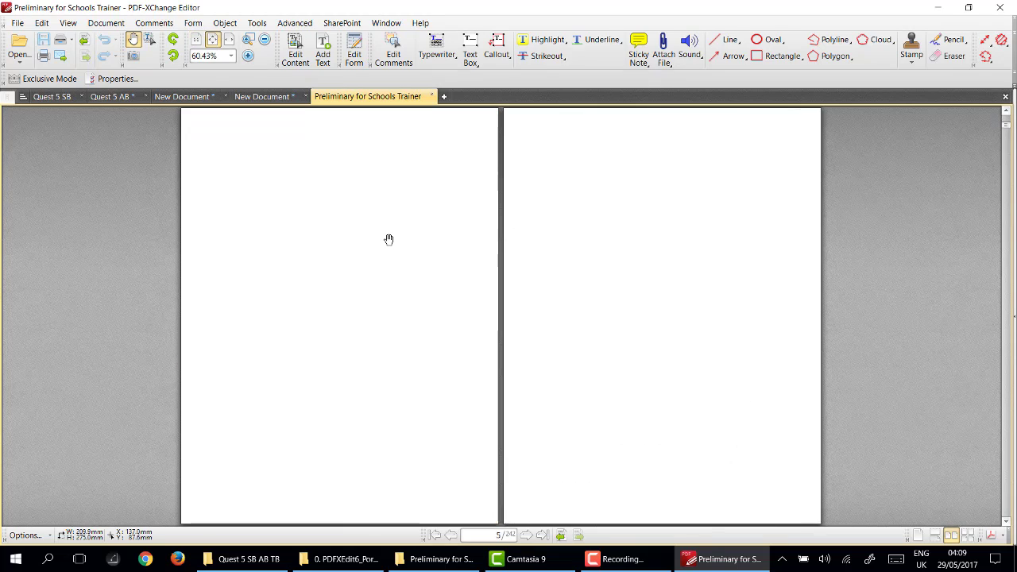
pyautogui.scroll(-4, 389, 239)
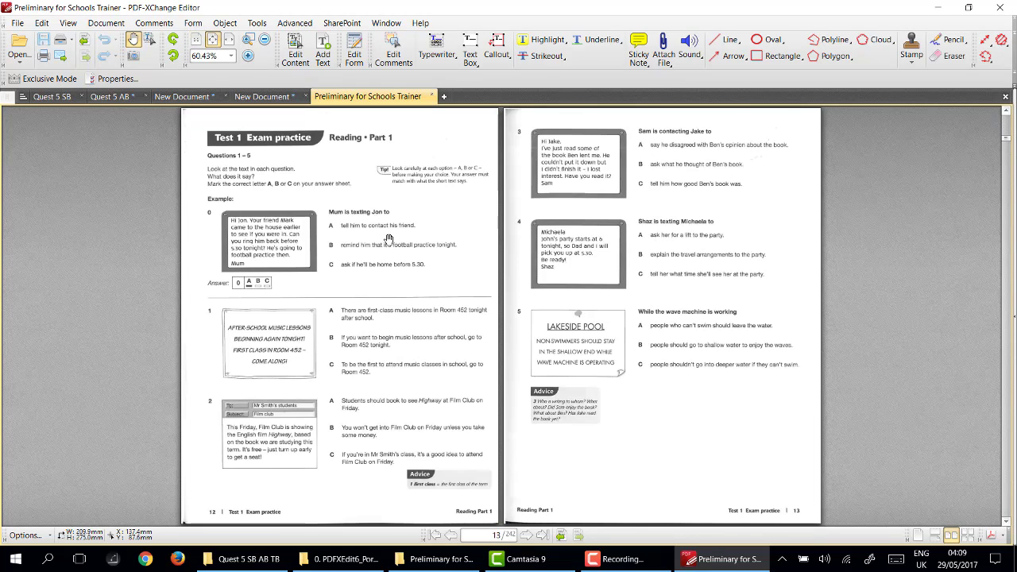
pyautogui.scroll(-4, 389, 240)
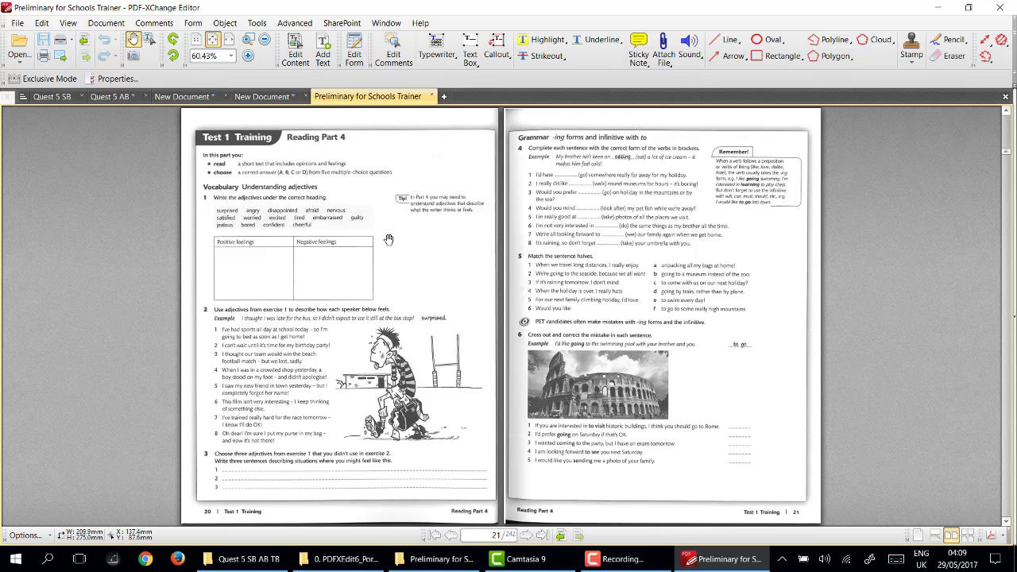
pyautogui.scroll(-3, 389, 239)
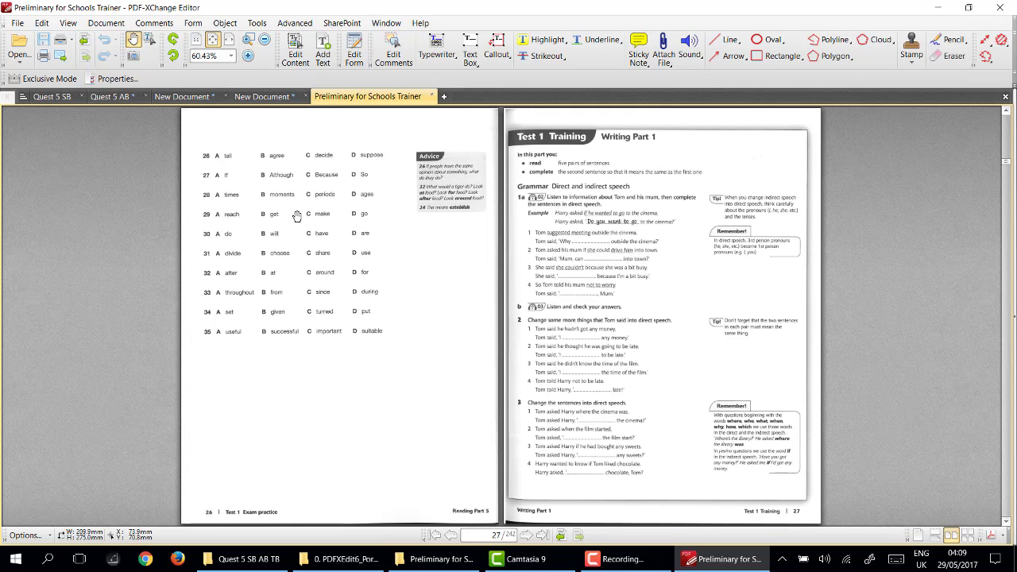
pyautogui.scroll(1, 297, 213)
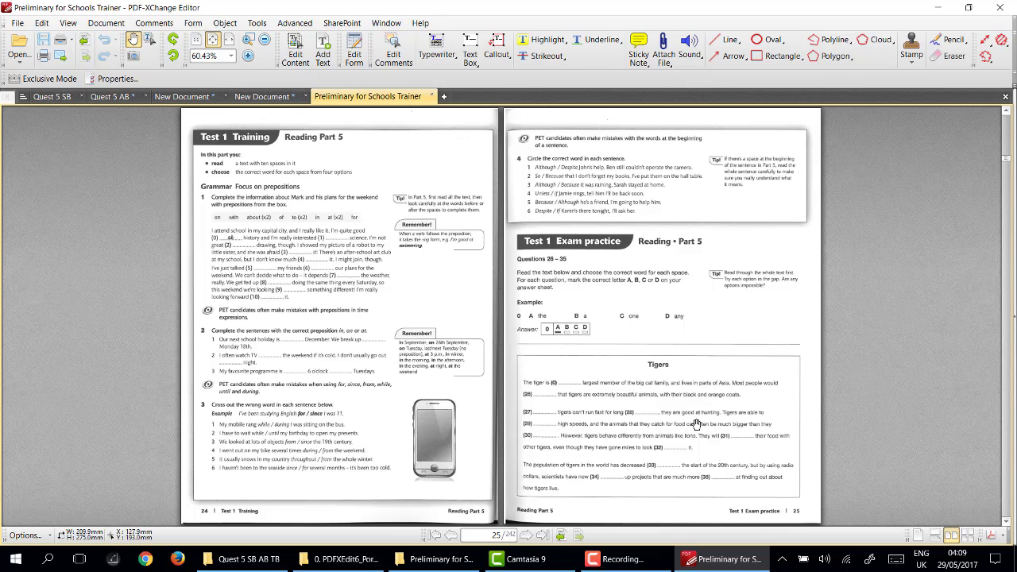
pyautogui.scroll(-1, 317, 262)
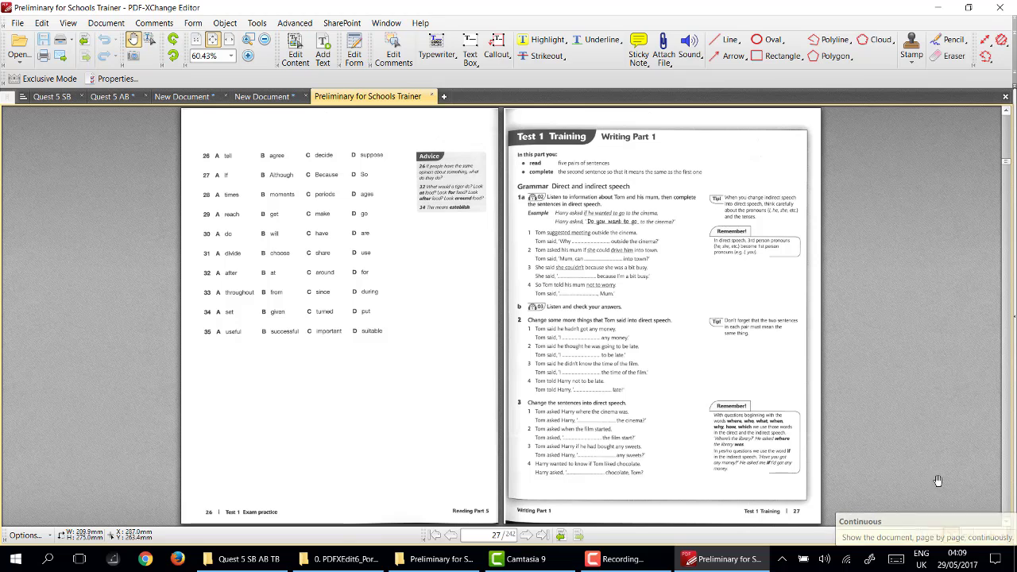
# Switch the Trainer to a single-page, continuously scrolling layout.
pyautogui.click(934, 536)
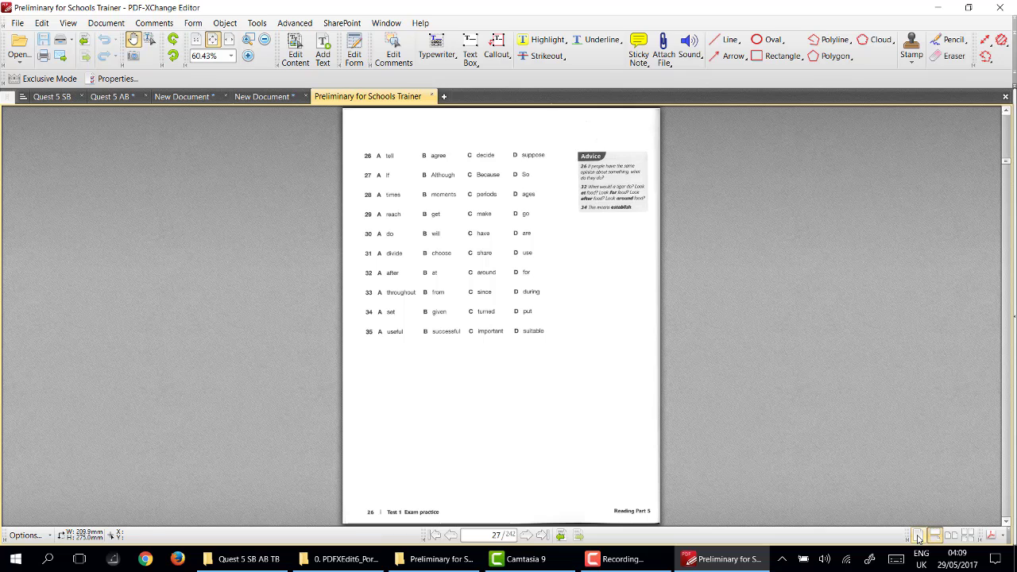
pyautogui.scroll(-1, 627, 393)
pyautogui.scroll(1, 617, 388)
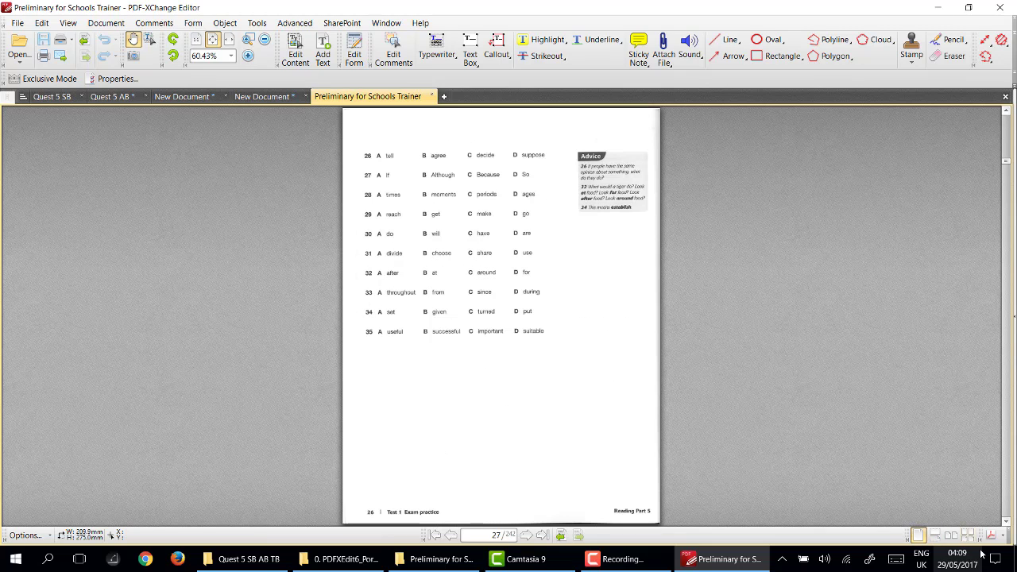
pyautogui.click(935, 535)
pyautogui.scroll(-1, 715, 393)
pyautogui.scroll(5, 691, 380)
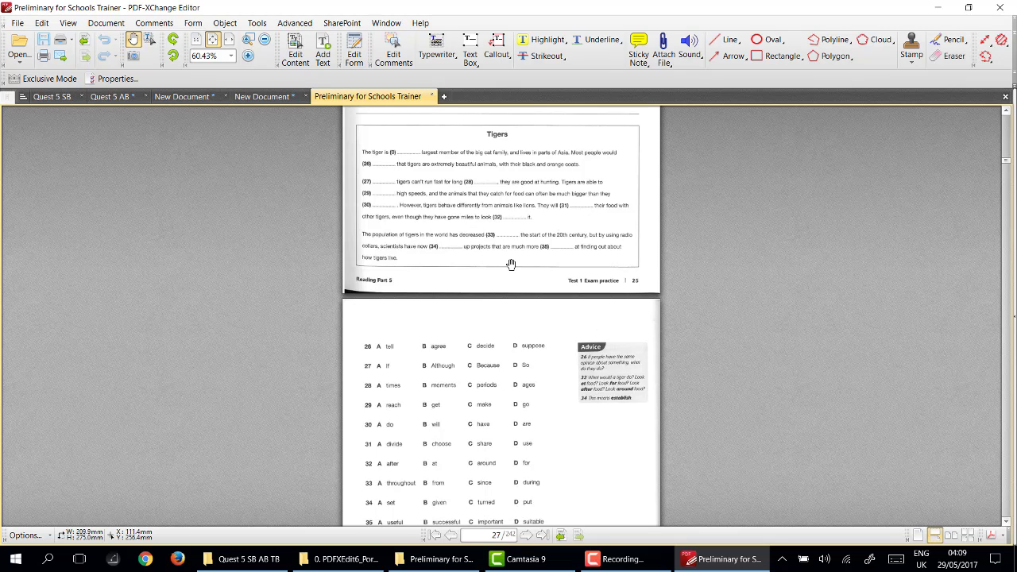
# Bring page 26's 'Tigers' Reading Part 5 gap-fill text into view.
pyautogui.scroll(5, 511, 264)
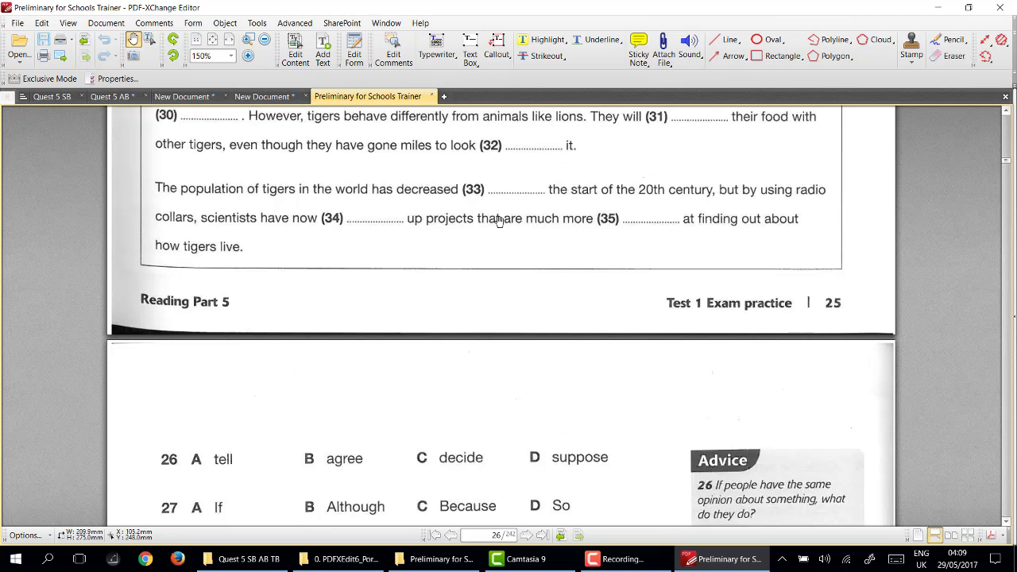
pyautogui.moveTo(499, 219); pyautogui.dragTo(493, 477)
pyautogui.scroll(-3, 493, 248)
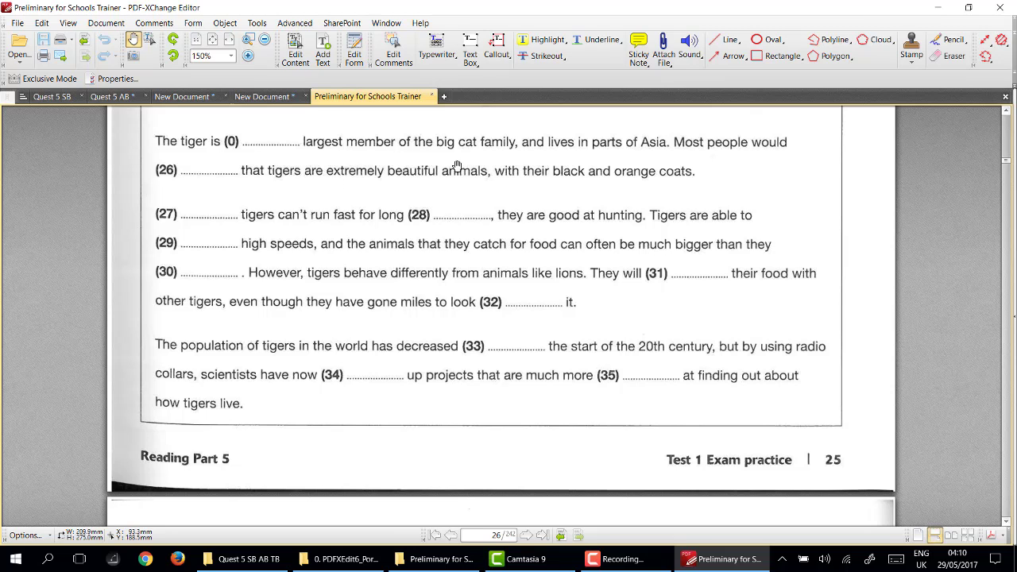
pyautogui.scroll(-10, 480, 366)
pyautogui.scroll(10, 492, 358)
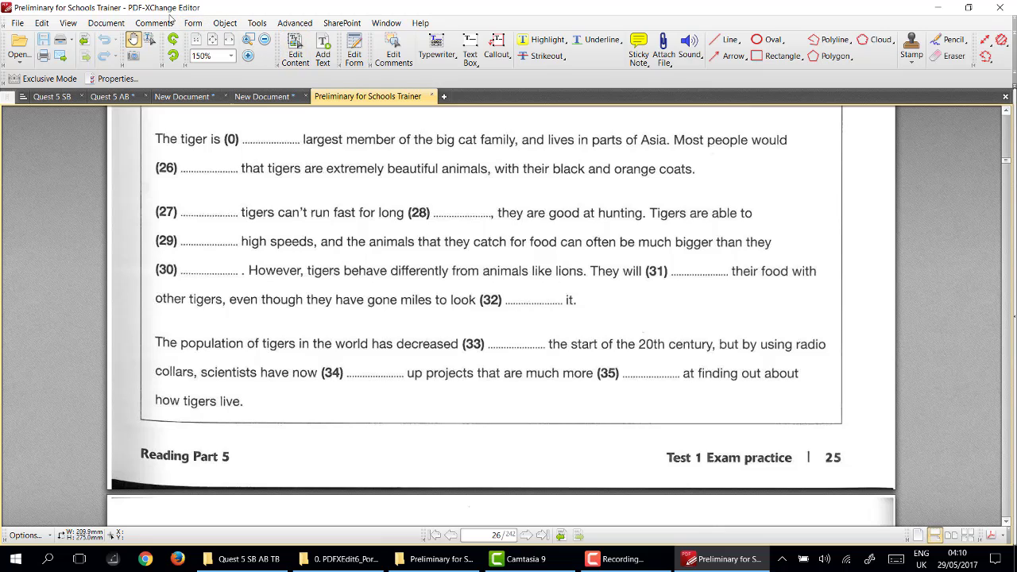
# Apply Window > Split > Horizontal Split and lower the splitter slightly to enlarge the upper pane.
pyautogui.click(379, 26)
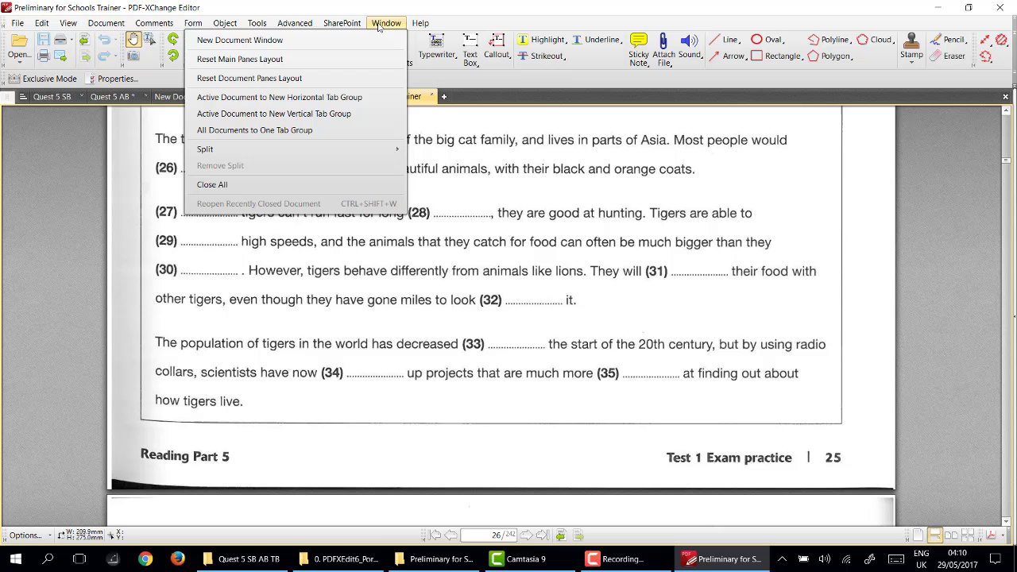
pyautogui.moveTo(371, 149)
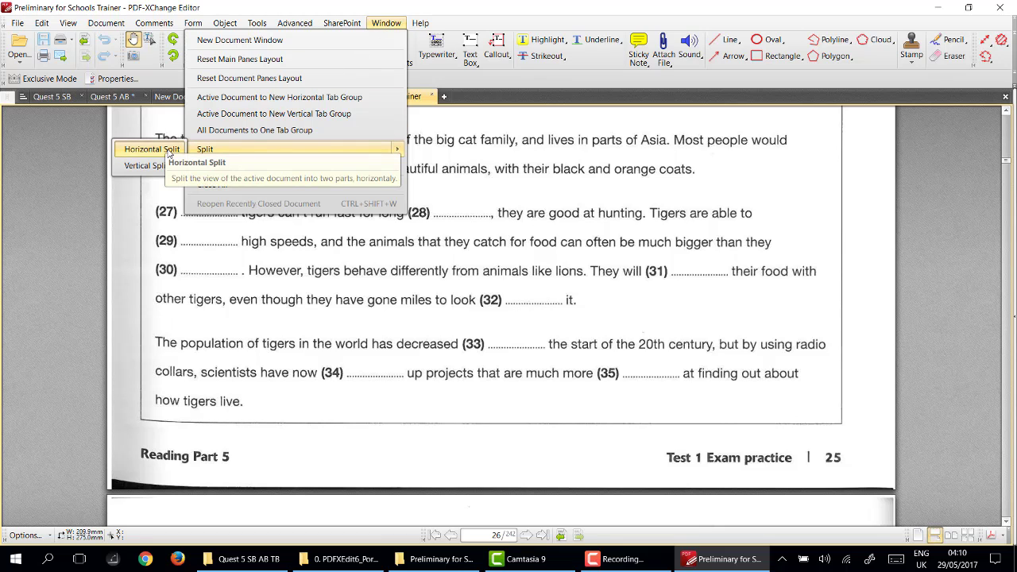
pyautogui.click(168, 151)
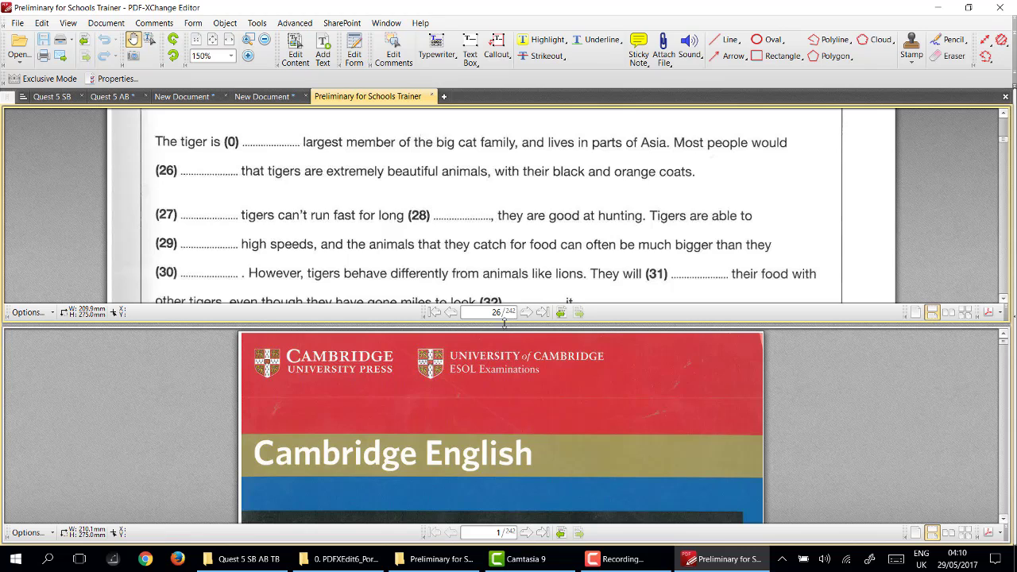
pyautogui.moveTo(503, 325); pyautogui.dragTo(504, 348)
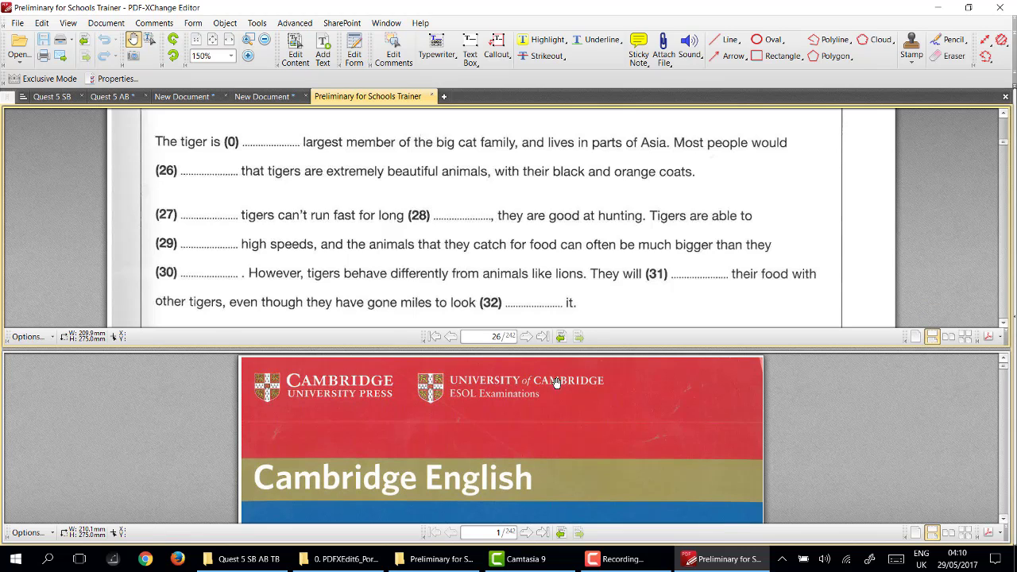
pyautogui.scroll(-2, 819, 441)
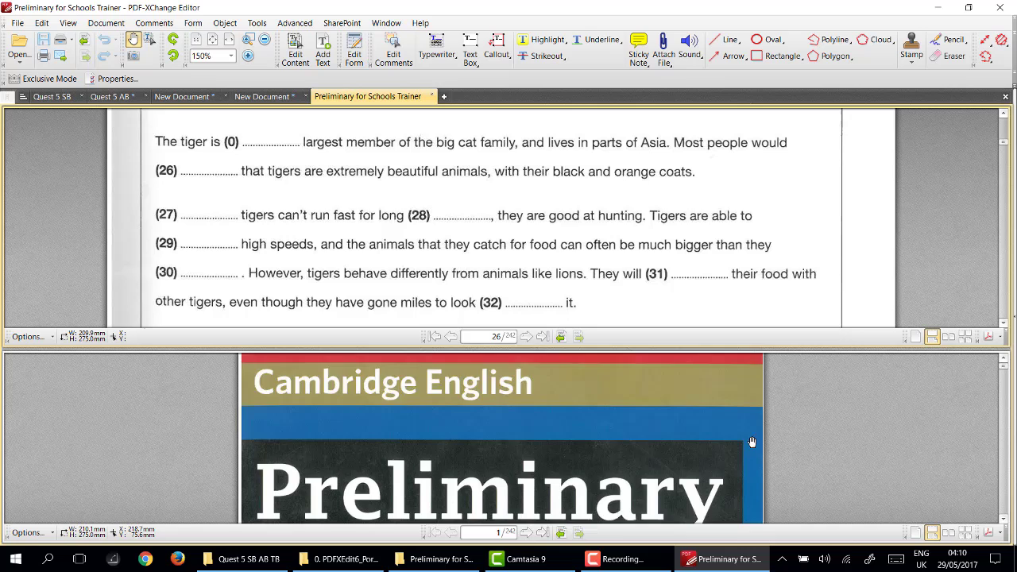
pyautogui.scroll(-1, 715, 437)
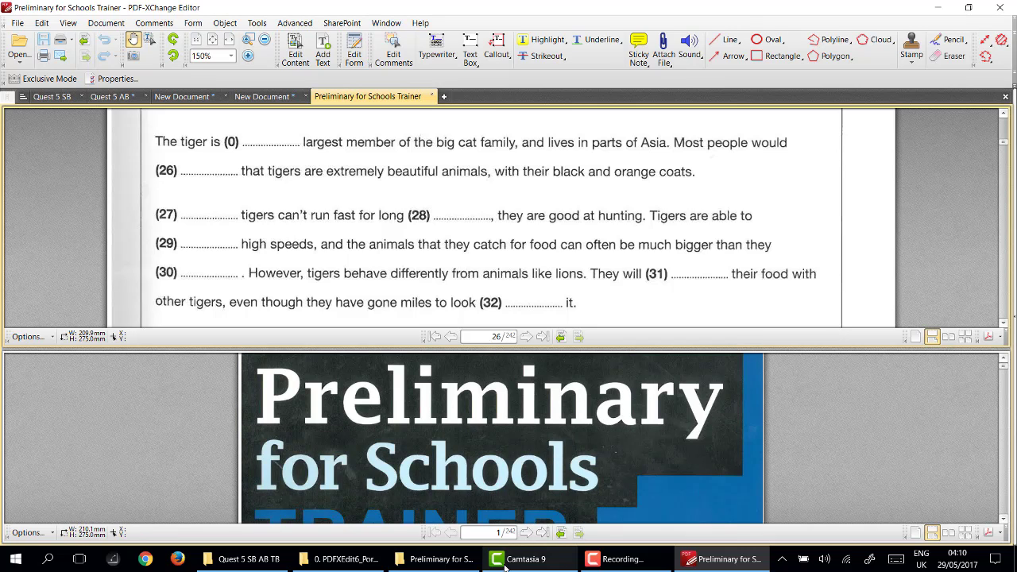
# Jump the lower pane to page 27.
pyautogui.click(499, 532)
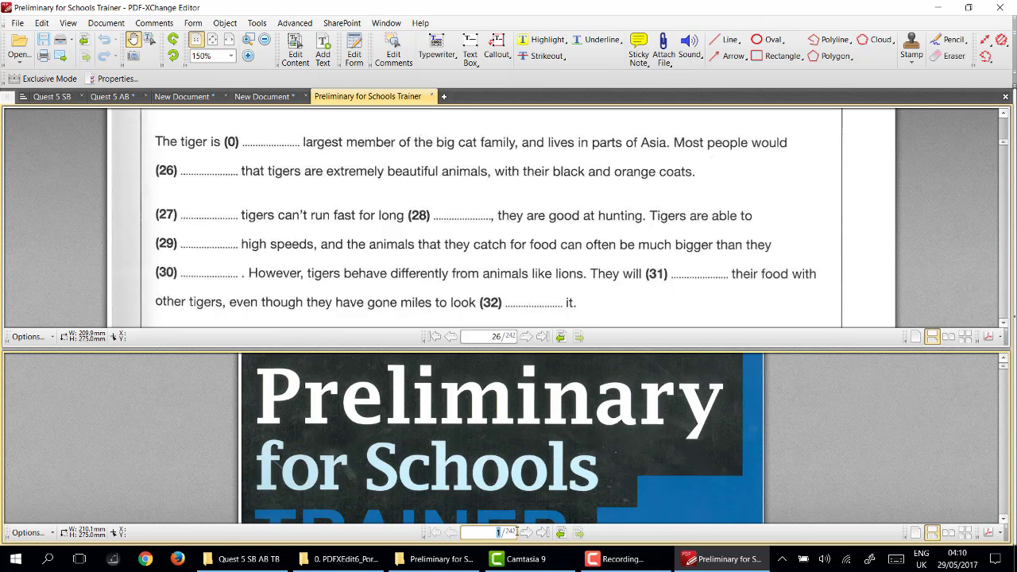
pyautogui.write('27')
pyautogui.press('Return')
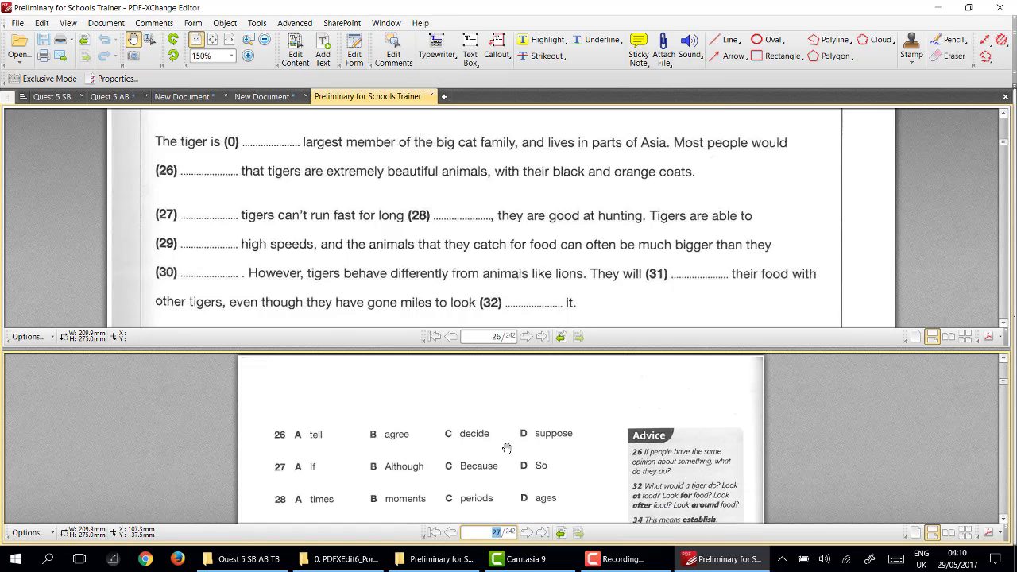
pyautogui.scroll(2, 507, 449)
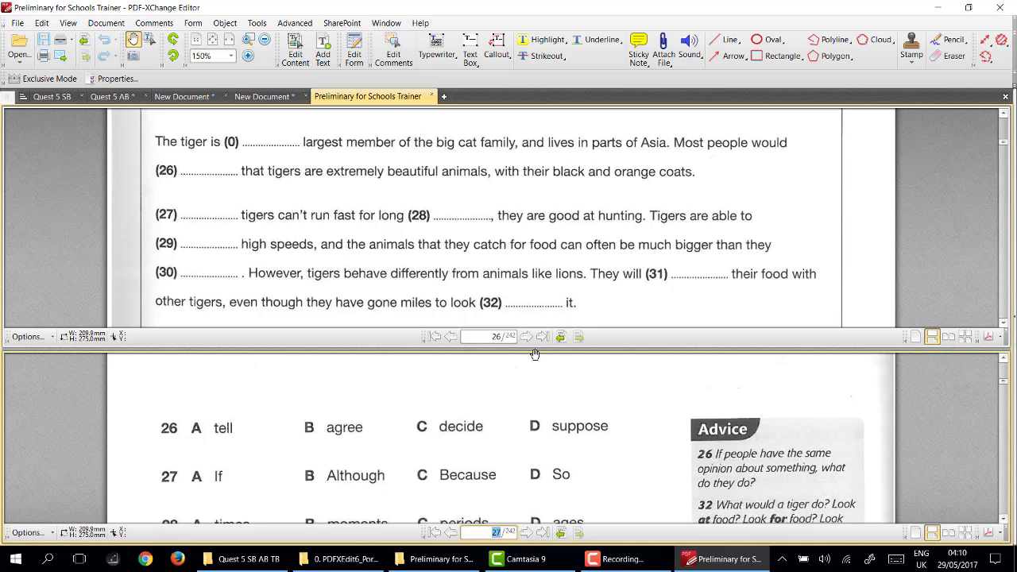
# Enlarge the upper pane for the Tigers text, with answer options 31–32 showing below.
pyautogui.moveTo(536, 347); pyautogui.dragTo(530, 397)
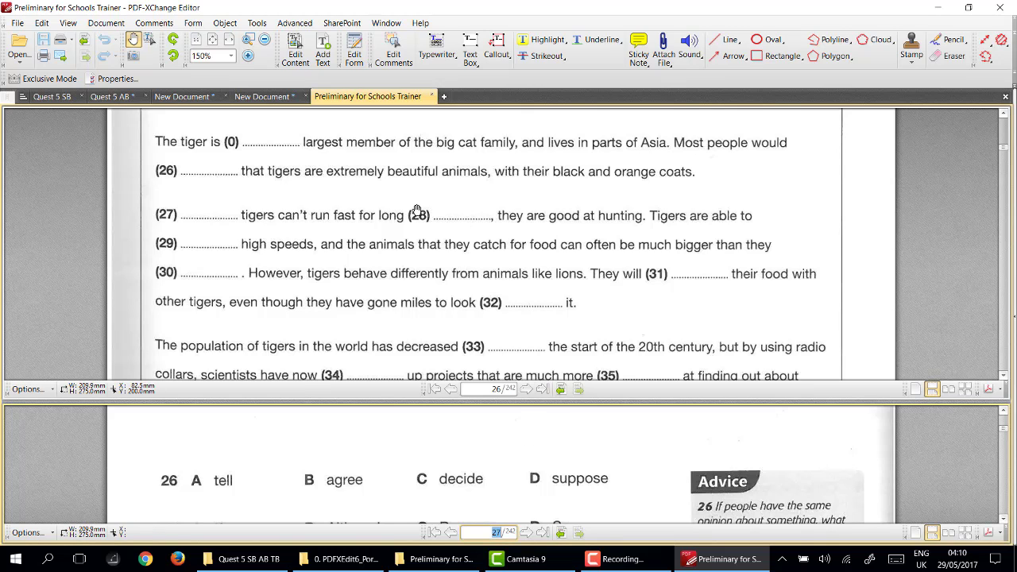
pyautogui.keyDown('ctrl'); pyautogui.scroll(1, 417, 211); pyautogui.keyUp('ctrl')
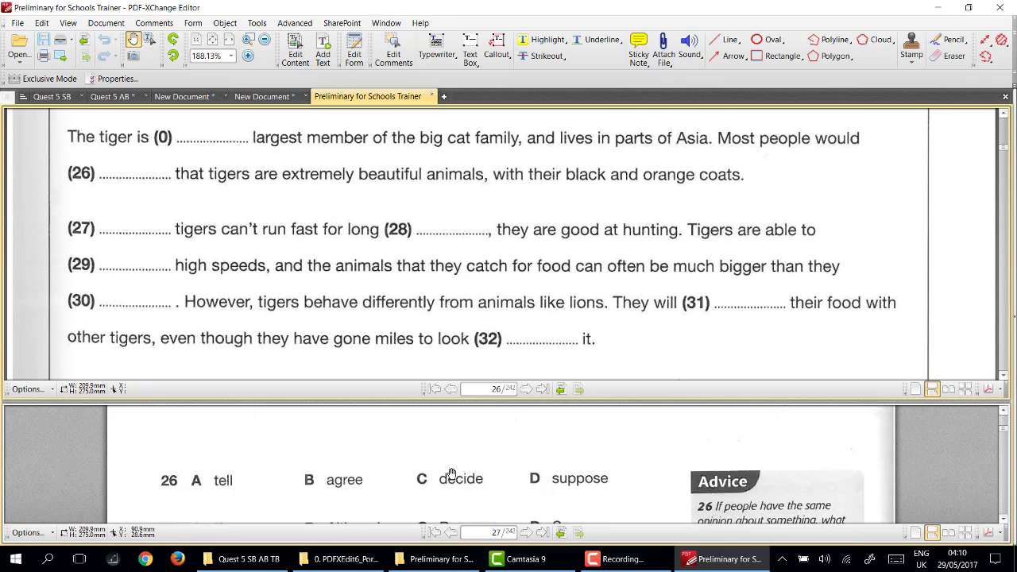
pyautogui.scroll(-1, 451, 475)
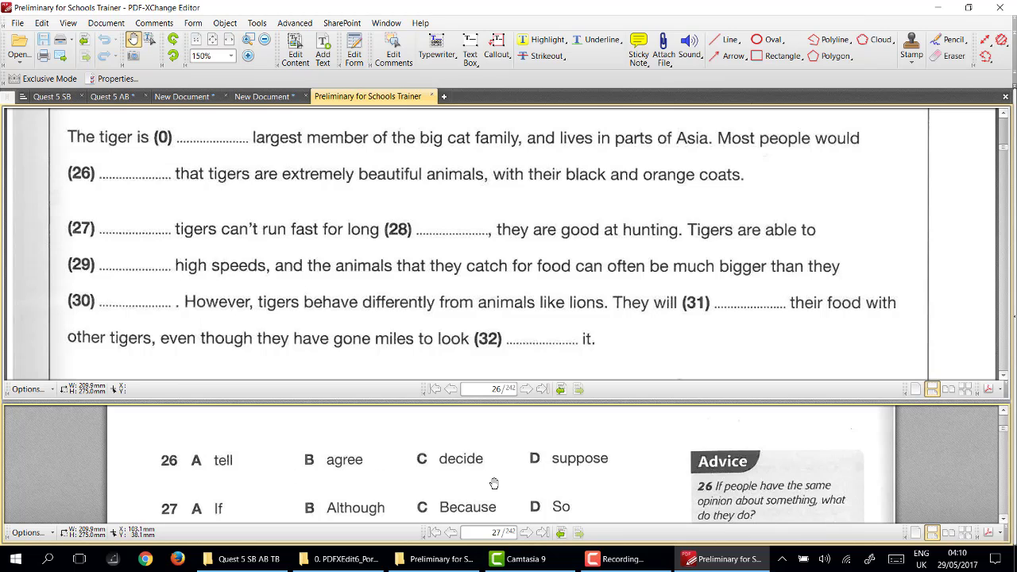
pyautogui.scroll(-4, 368, 288)
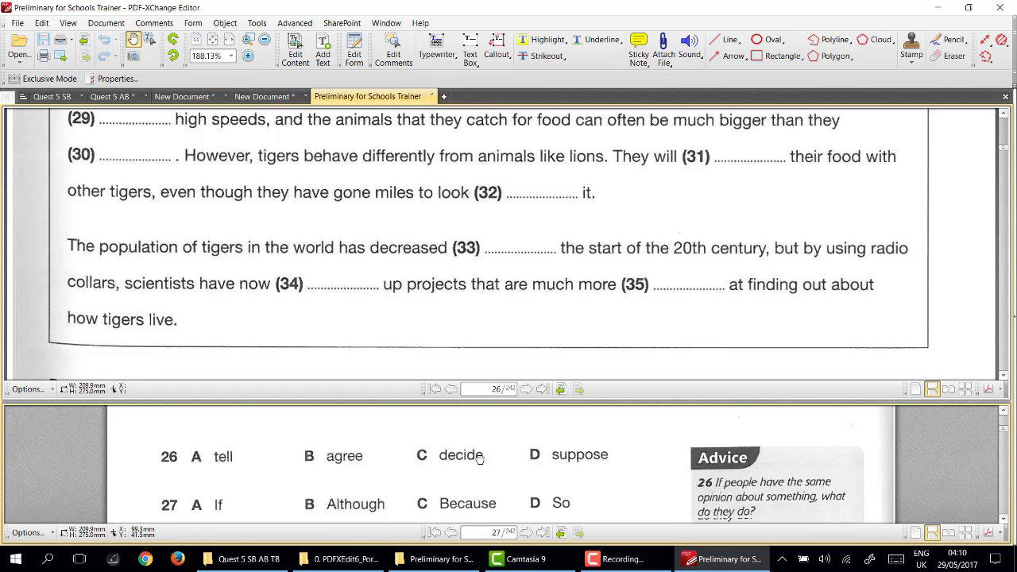
pyautogui.scroll(-5, 477, 469)
pyautogui.scroll(-3, 518, 482)
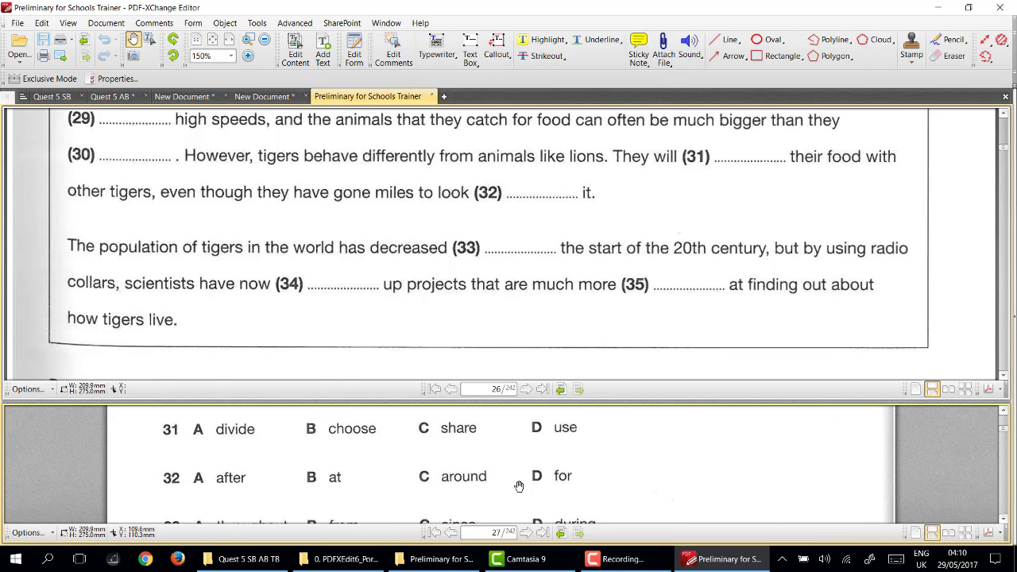